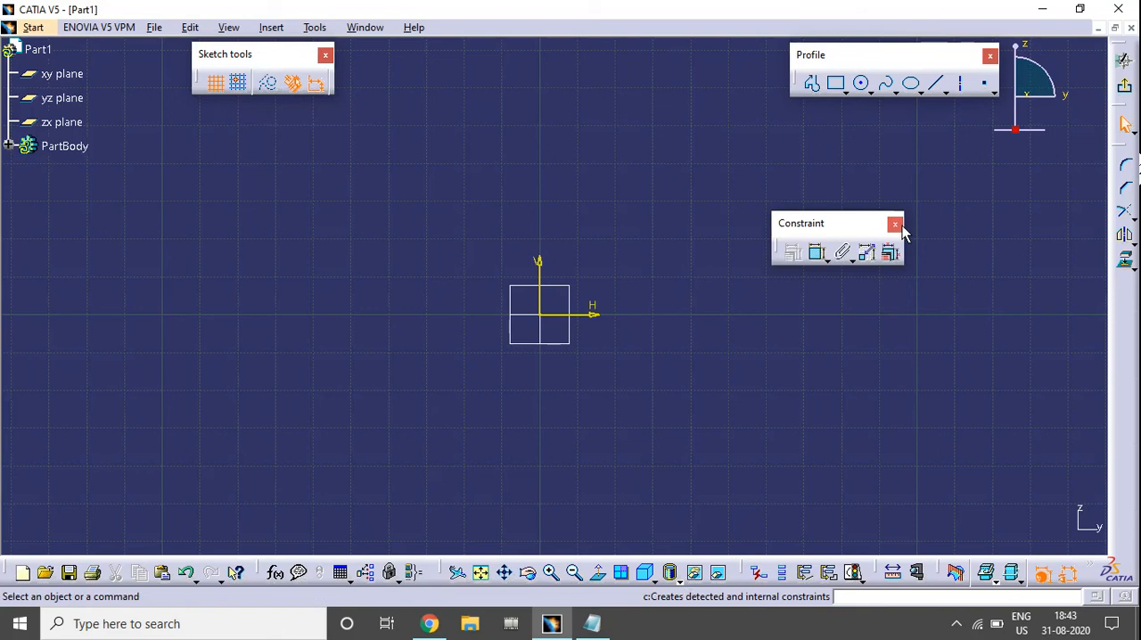
# Arrange the floating Constraint tools as a vertical strip beside the edge of the sketch area.
pyautogui.moveTo(798, 229); pyautogui.dragTo(1073, 204)
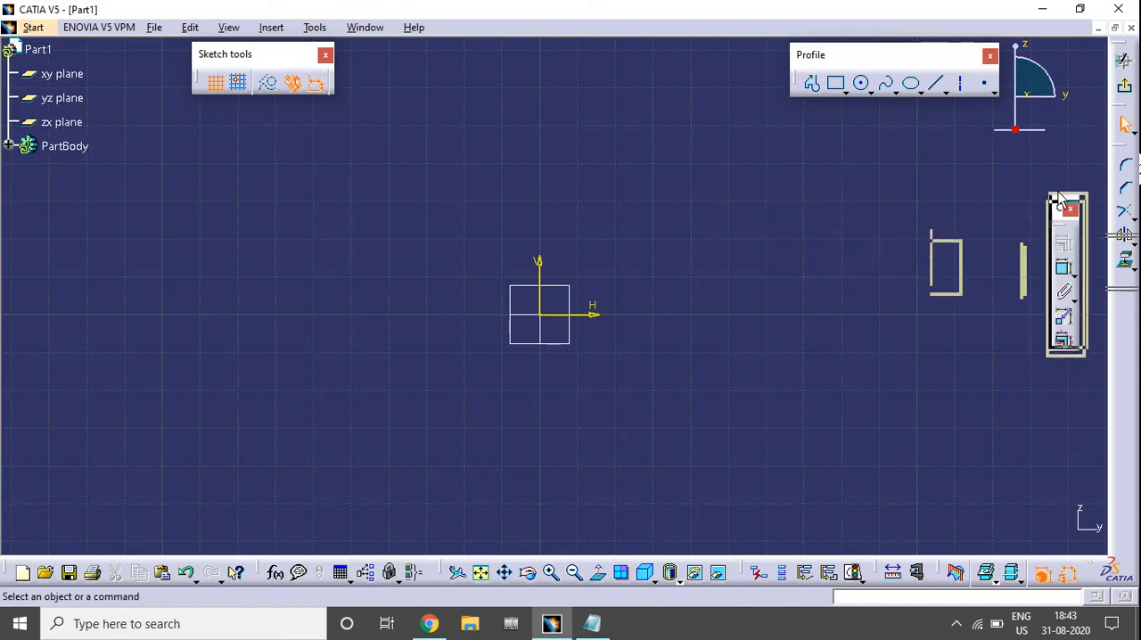
pyautogui.moveTo(858, 313)
pyautogui.mouseDown(button='middle')
pyautogui.moveTo(841, 323)
pyautogui.moveTo(869, 309)
pyautogui.mouseUp(button='middle')
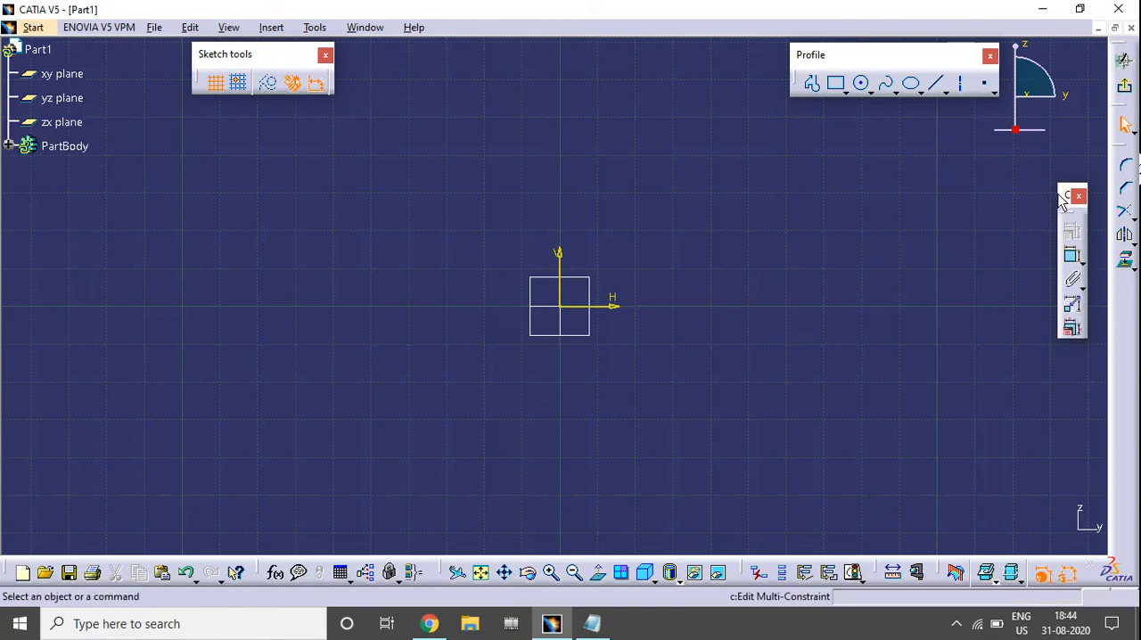
pyautogui.moveTo(1061, 198); pyautogui.dragTo(1070, 215)
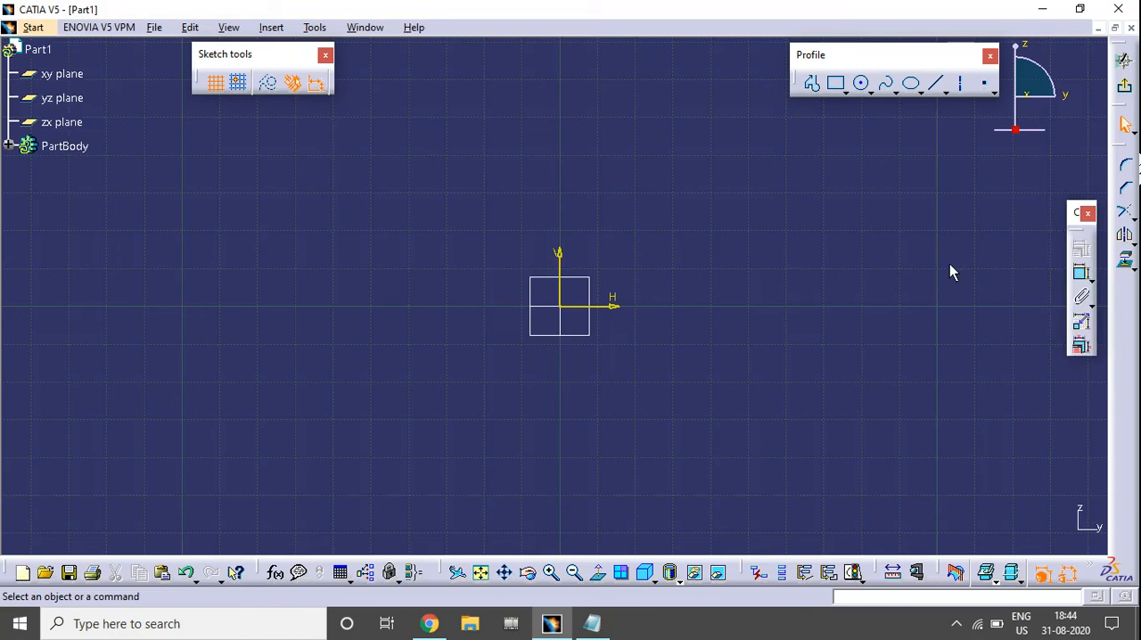
pyautogui.moveTo(705, 250); pyautogui.dragTo(647, 291, button='middle')
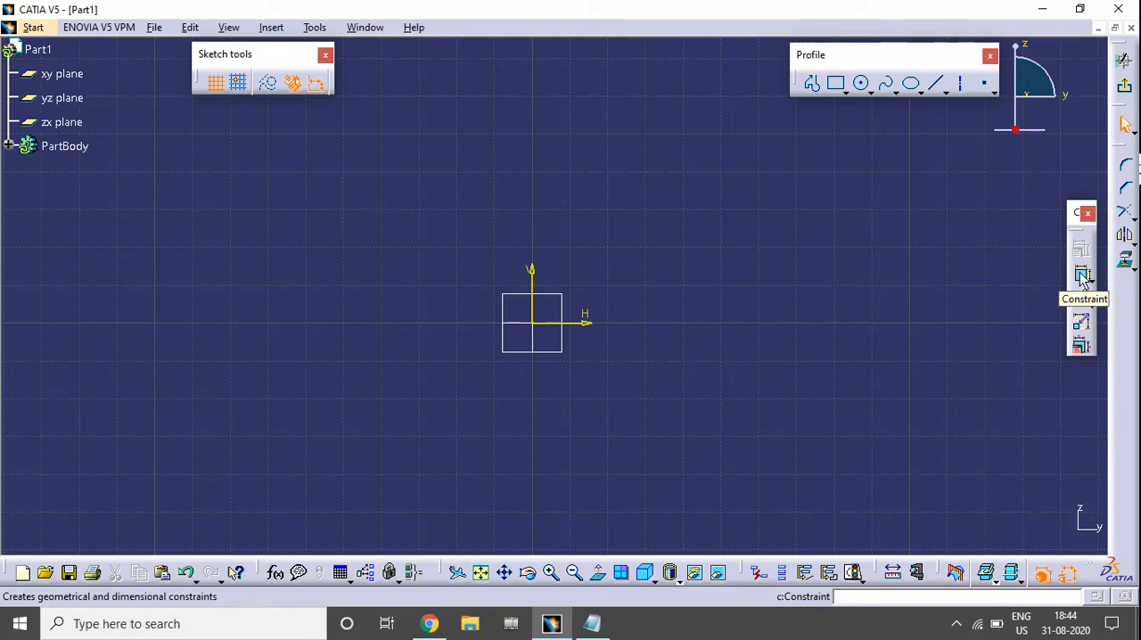
# Sketch a slanted line about 46 mm long right of and above the origin, and a rectangle about 34 by 29 mm on the upper left.
pyautogui.click(935, 83)
pyautogui.click(812, 197)
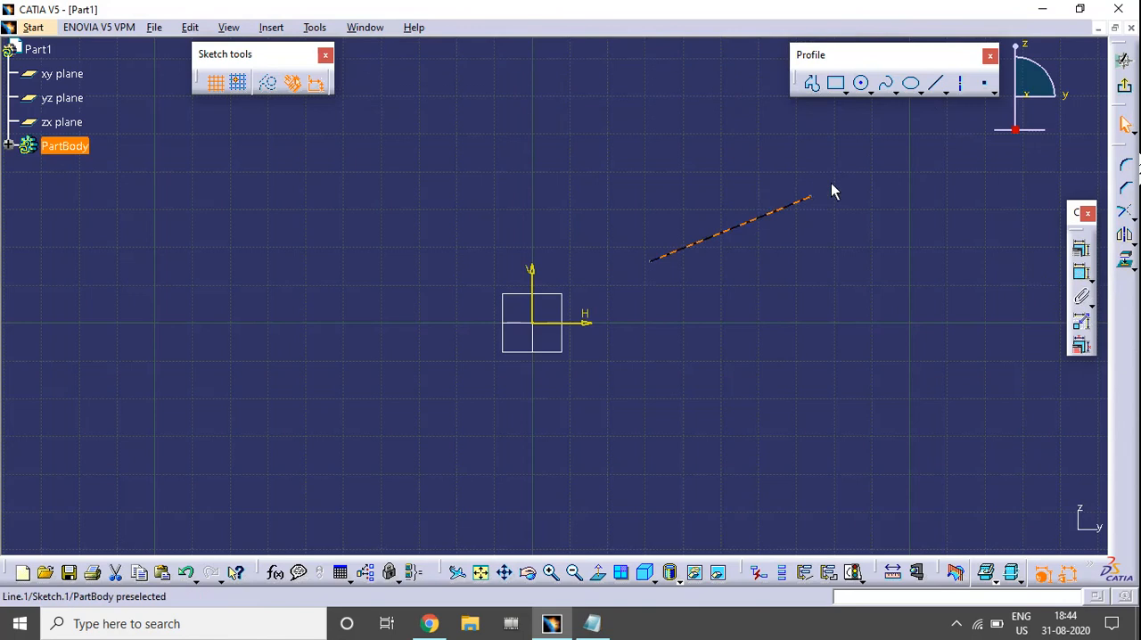
pyautogui.click(836, 83)
pyautogui.click(205, 176)
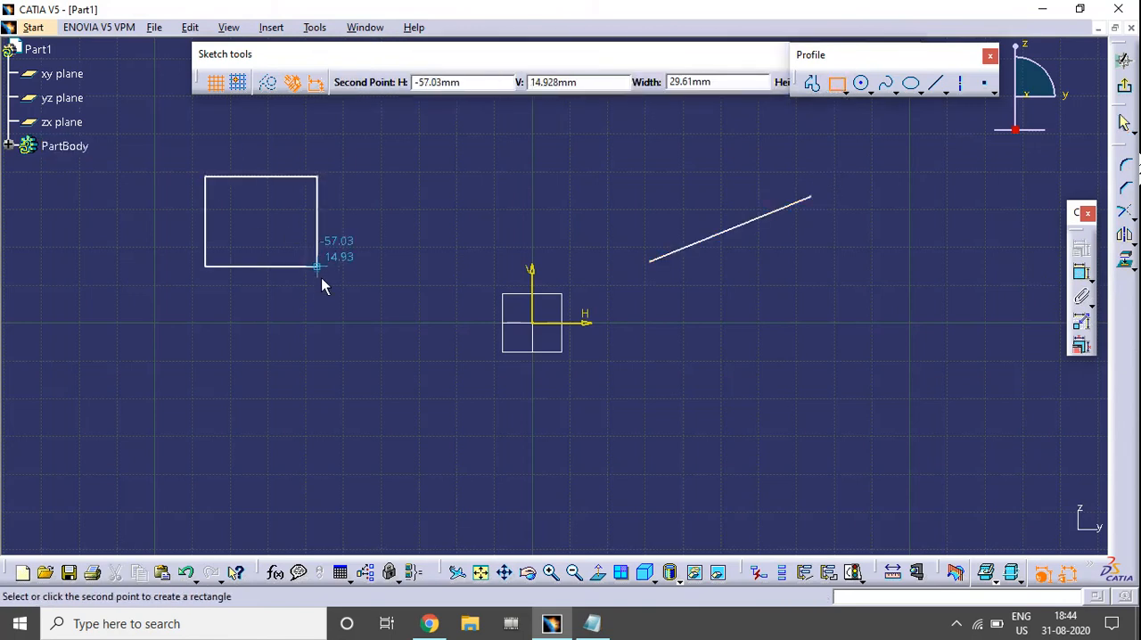
pyautogui.click(333, 286)
# Sketch a circle about 43 mm in diameter below the origin and a short downward-sloping line to the origin's lower right.
pyautogui.click(863, 85)
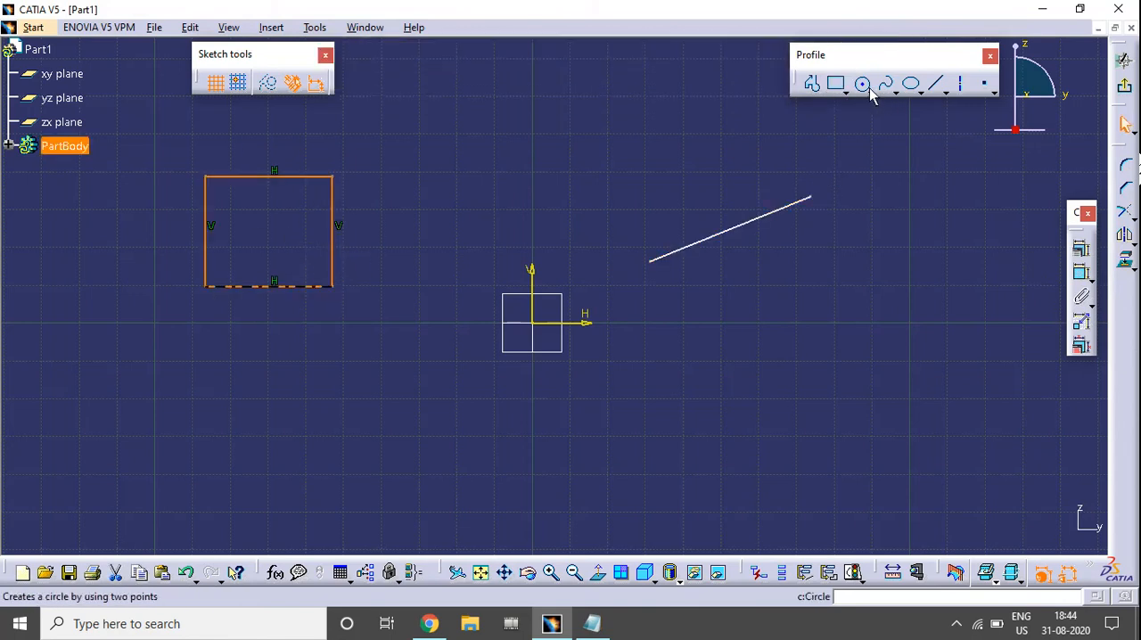
pyautogui.click(472, 481)
pyautogui.click(524, 420)
pyautogui.click(935, 84)
pyautogui.click(761, 376)
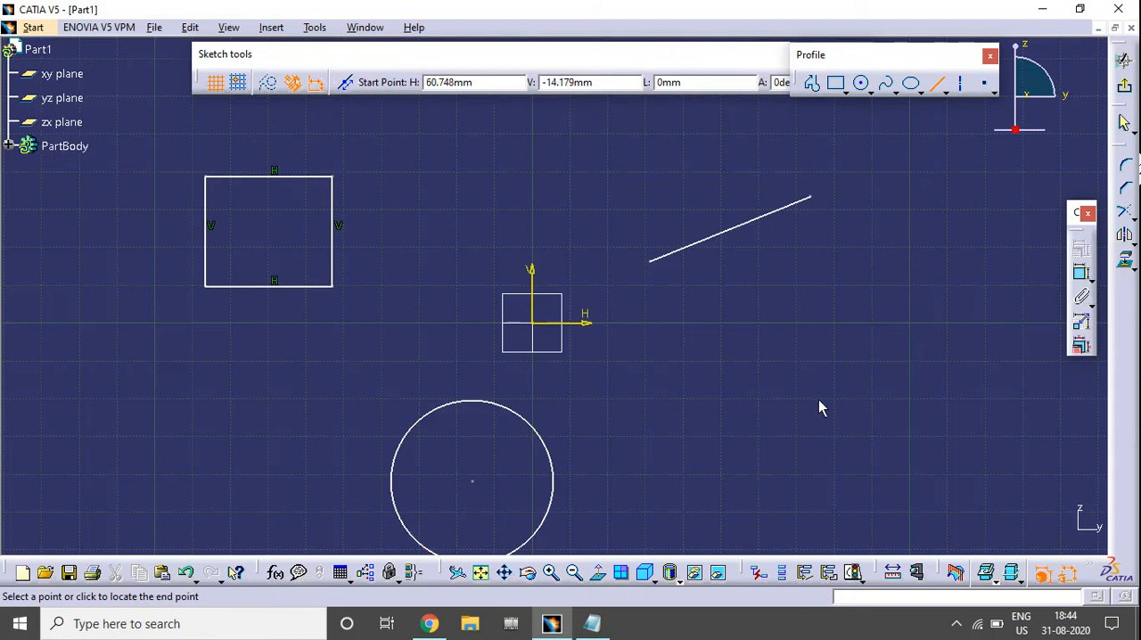
pyautogui.click(866, 414)
pyautogui.moveTo(711, 411)
pyautogui.mouseDown(button='middle')
pyautogui.moveTo(803, 346)
pyautogui.moveTo(780, 382)
pyautogui.mouseUp(button='middle')
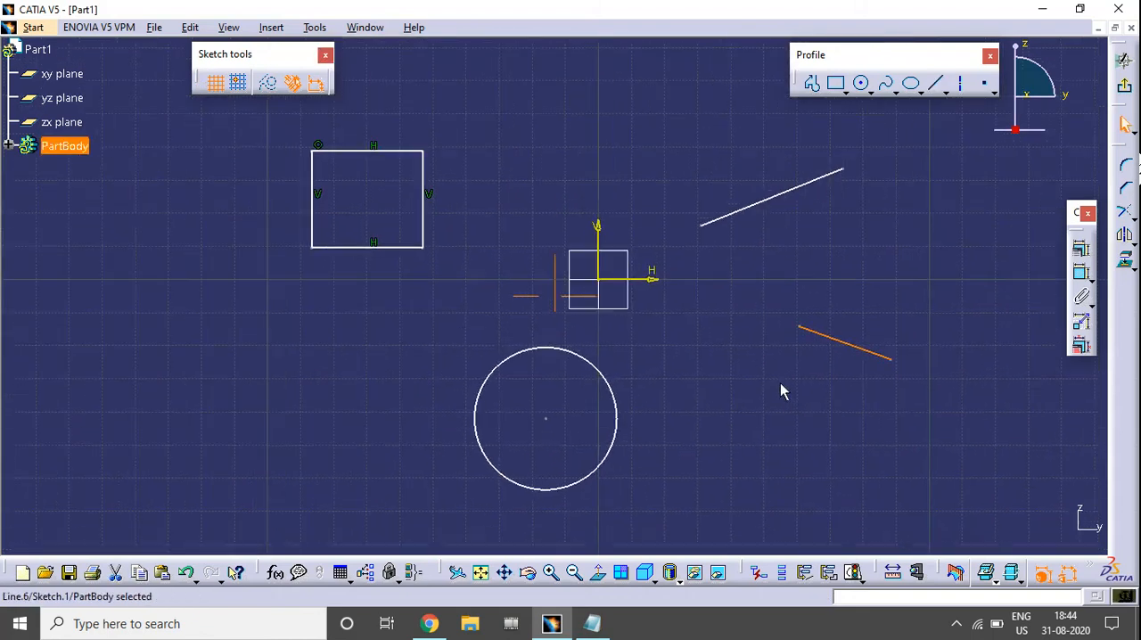
pyautogui.click(909, 291)
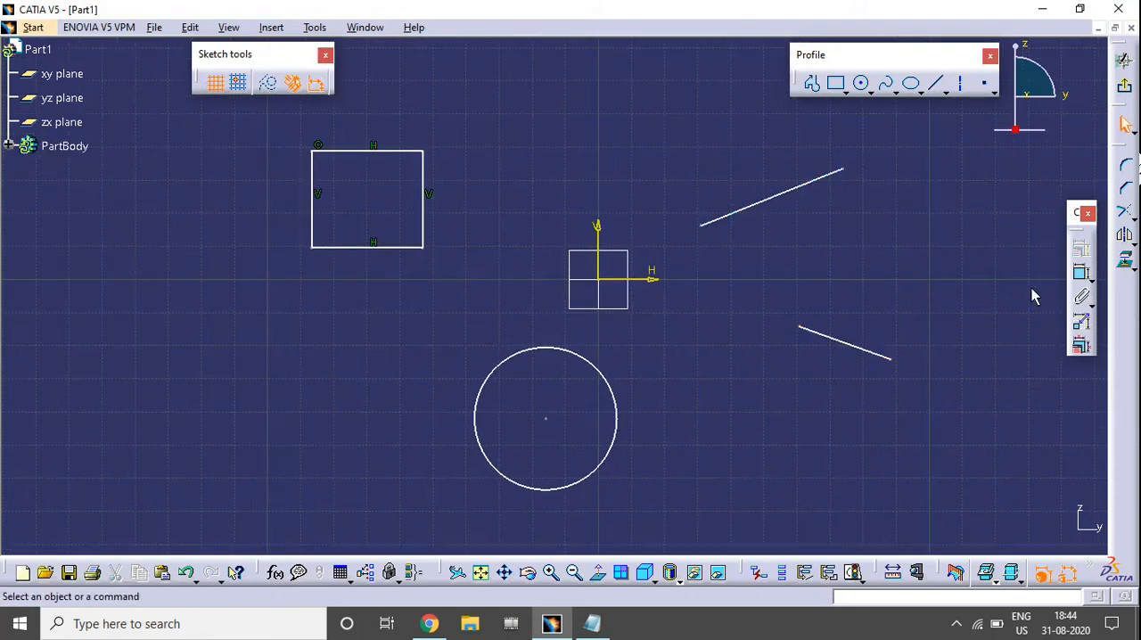
# Dimension the length of the upper slanted line with the Constraint tool, placing the dimension above the line.
pyautogui.click(1082, 276)
pyautogui.click(764, 202)
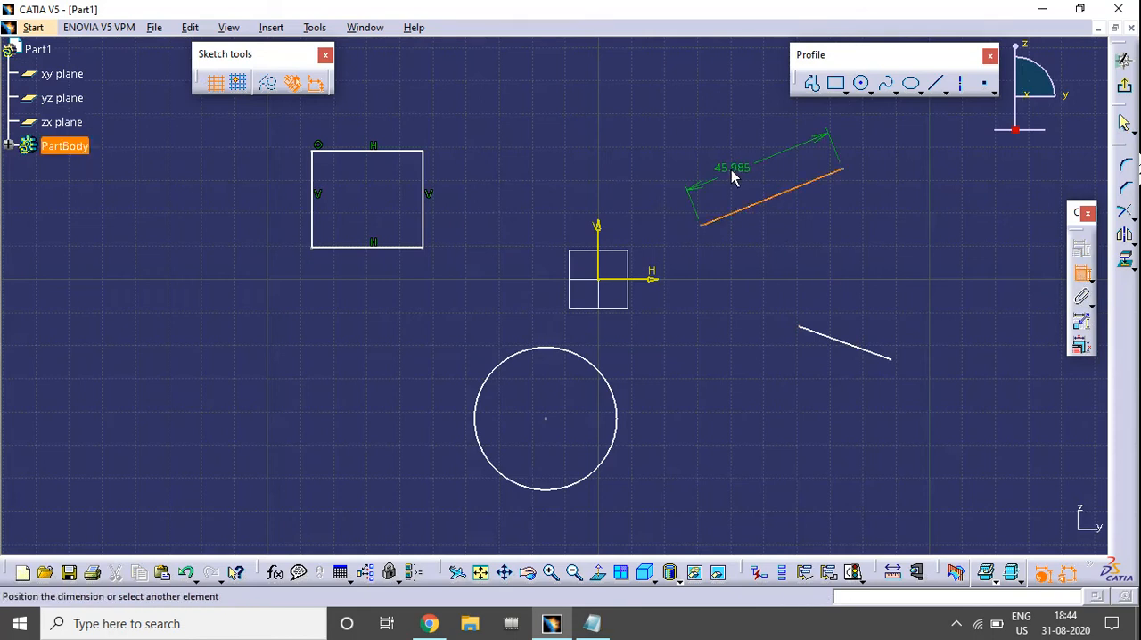
pyautogui.click(727, 161)
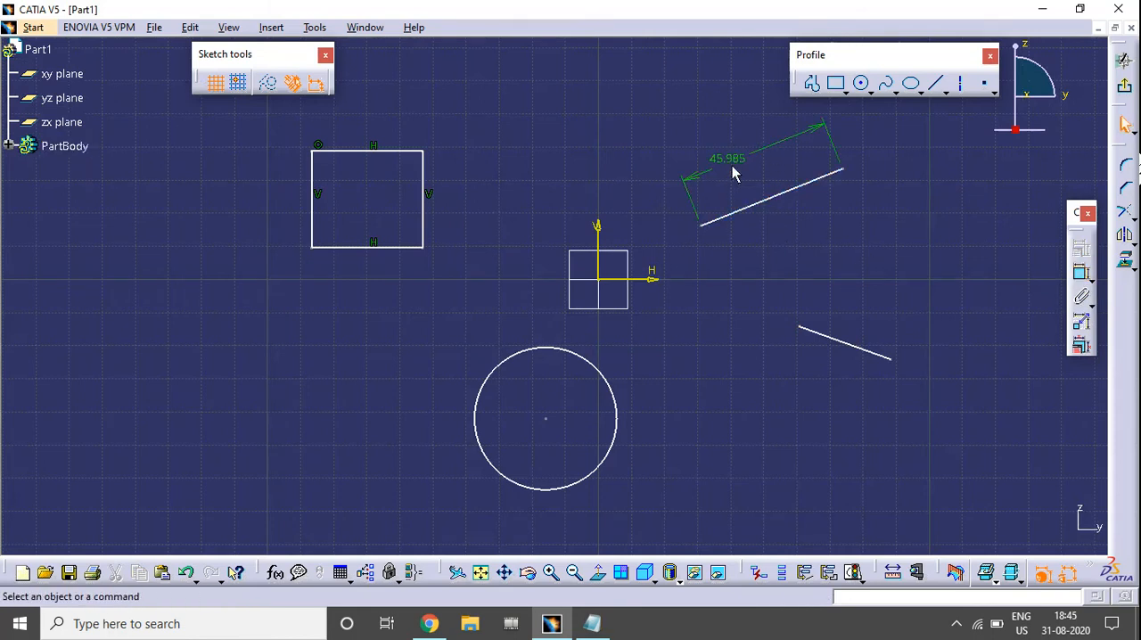
# Dimension the rectangle's height between its top and bottom edges, placing the dimension left of the rectangle.
pyautogui.click(1079, 271)
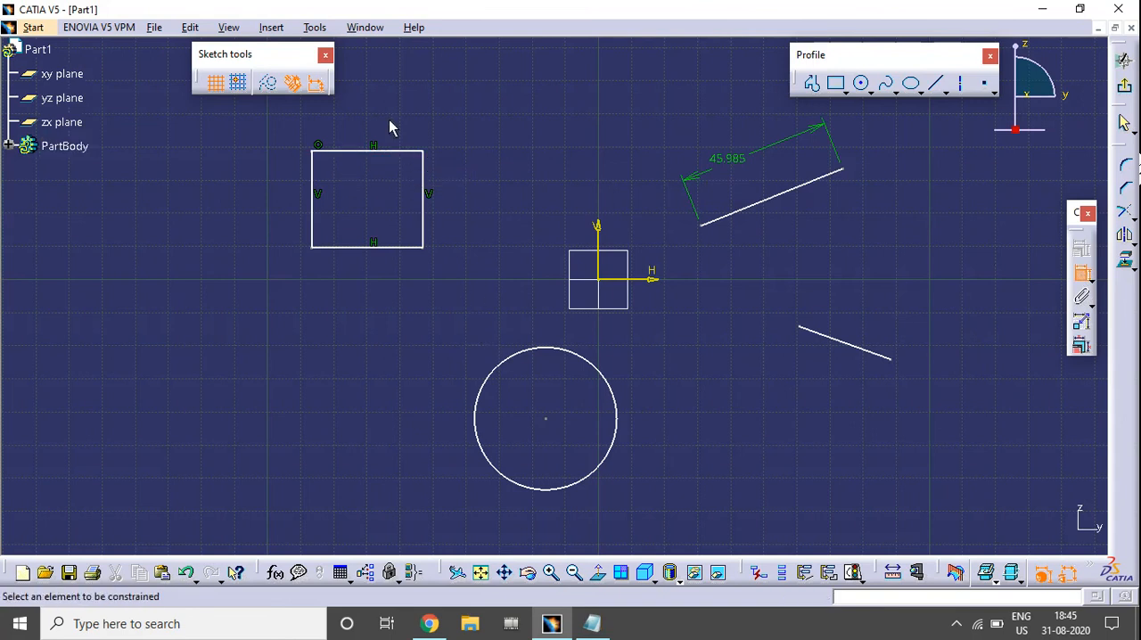
pyautogui.moveTo(453, 239); pyautogui.dragTo(461, 277, button='middle')
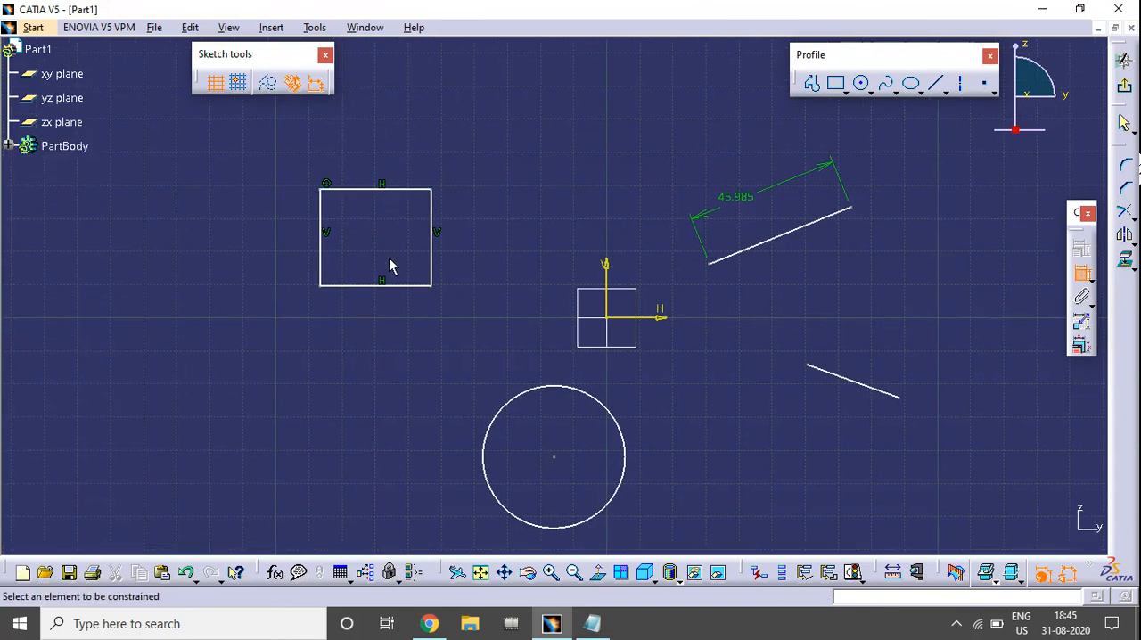
pyautogui.click(345, 190)
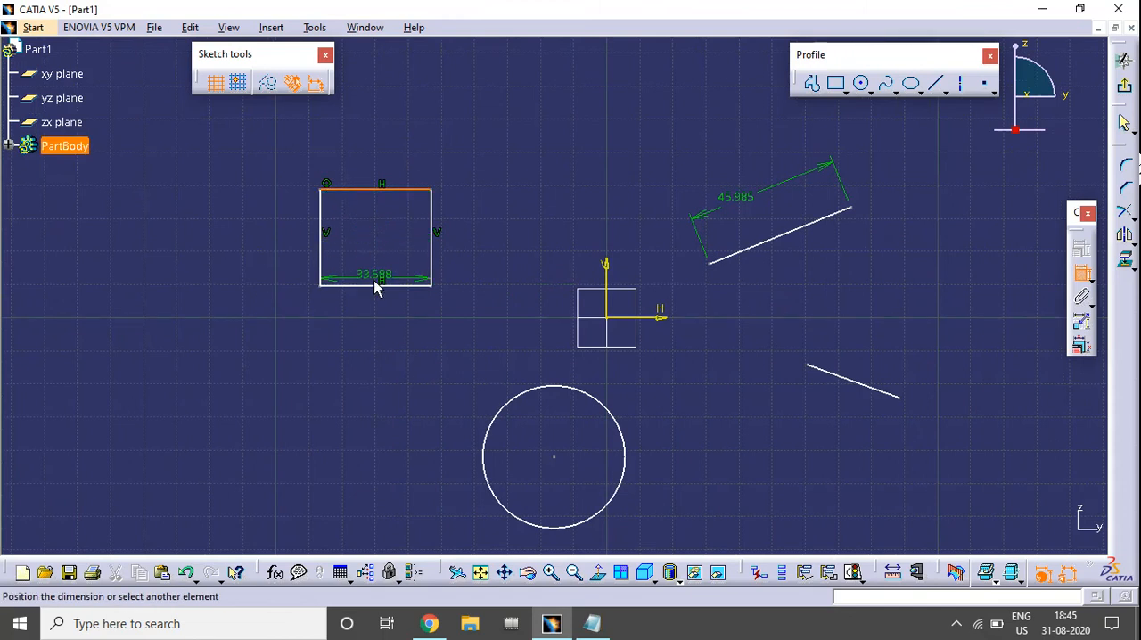
pyautogui.click(371, 286)
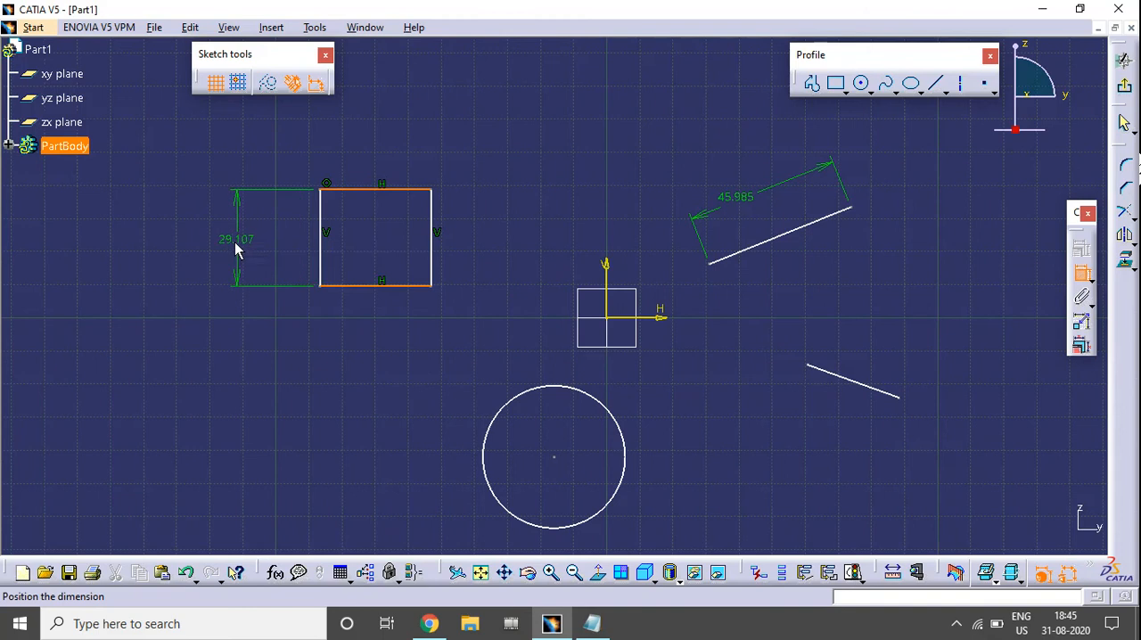
pyautogui.click(234, 242)
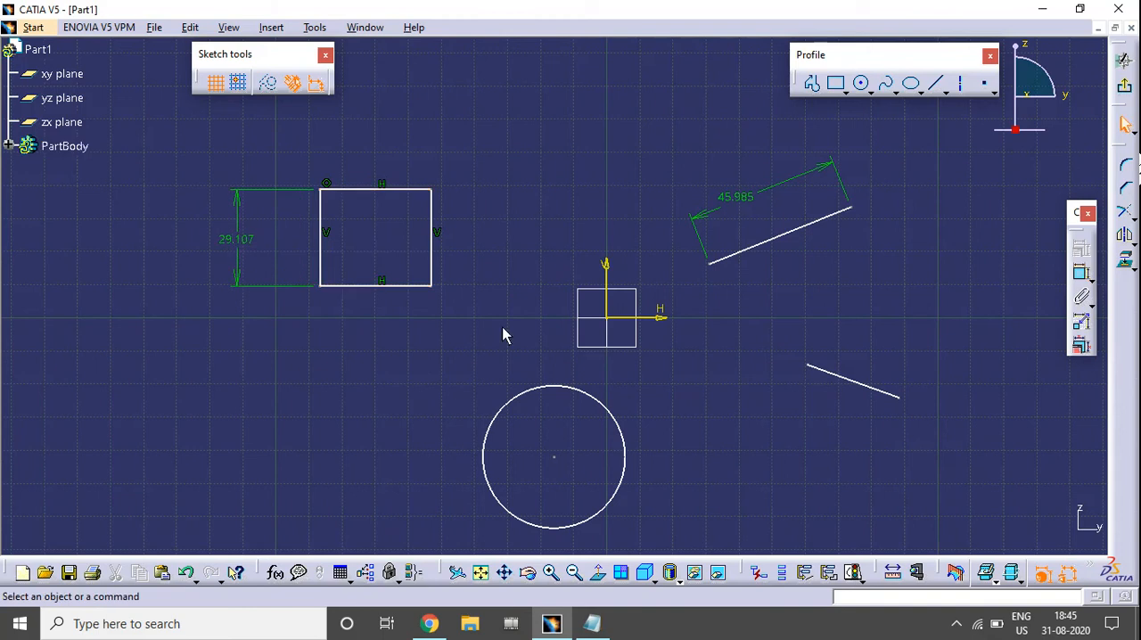
# Dimension the rectangle's width between its two vertical edges, placing the dimension above the rectangle.
pyautogui.click(320, 218)
pyautogui.click(433, 227)
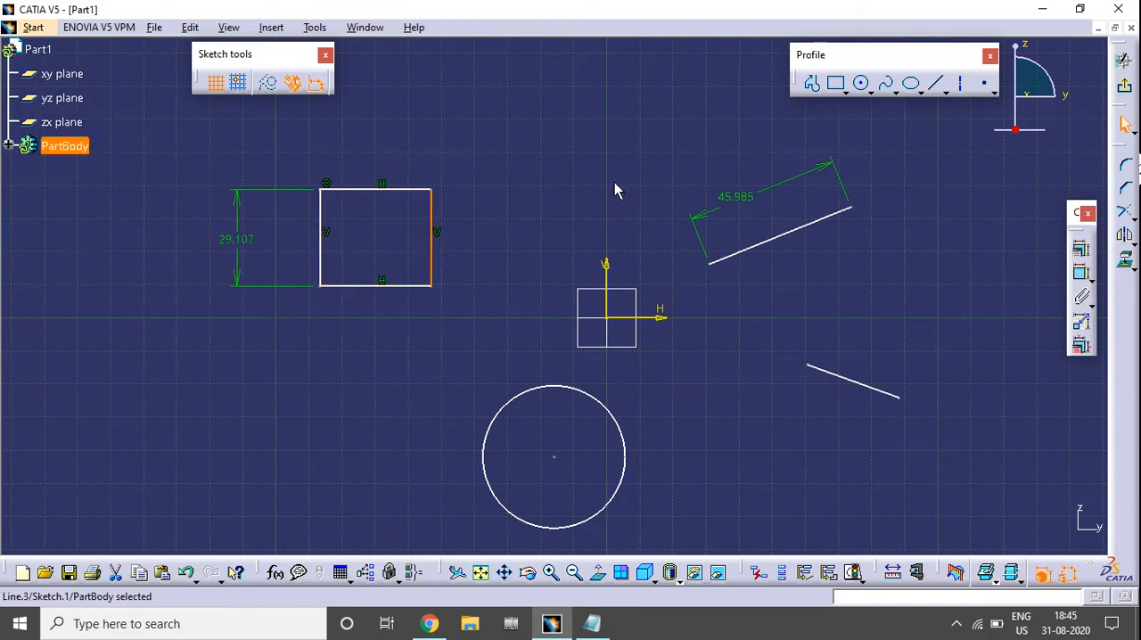
pyautogui.click(1081, 272)
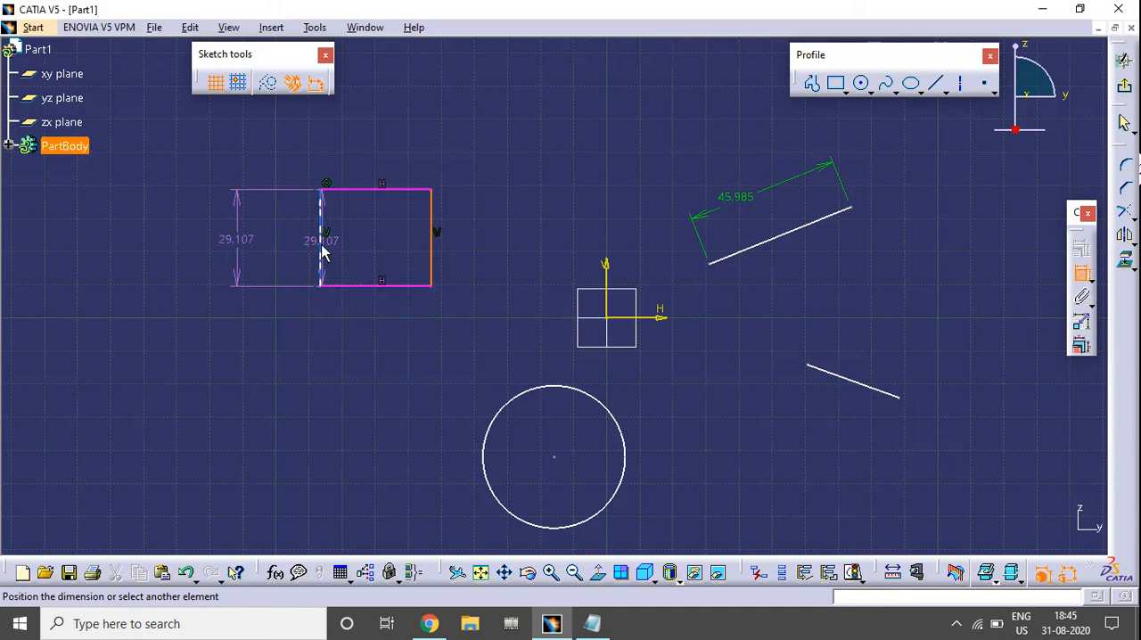
pyautogui.click(321, 252)
pyautogui.click(375, 156)
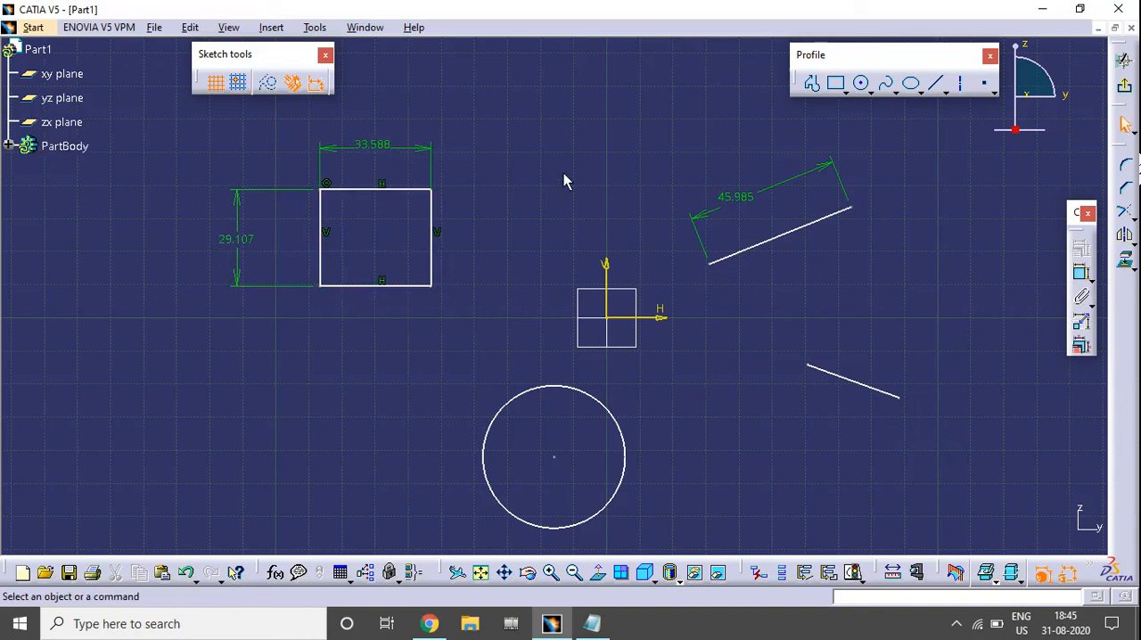
# Dimension the circle's diameter, placing the value to the left of the circle.
pyautogui.moveTo(621, 459); pyautogui.dragTo(579, 331, button='middle')
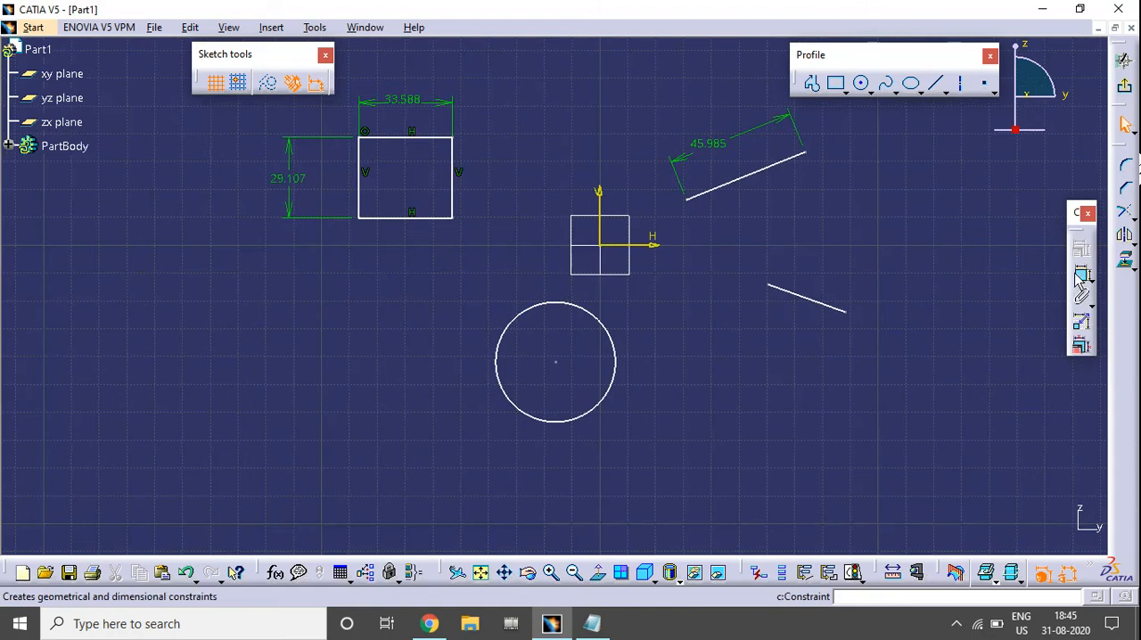
pyautogui.click(500, 340)
pyautogui.click(386, 378)
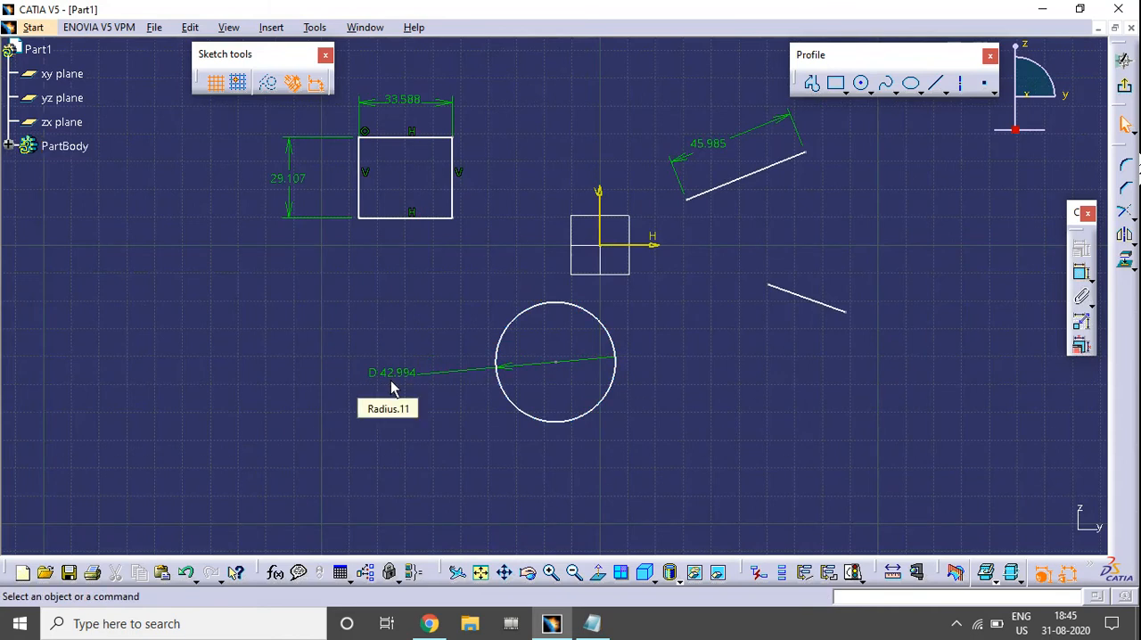
# Set the length of the upper slanted line to 50 mm.
pyautogui.moveTo(850, 232); pyautogui.dragTo(792, 277, button='middle')
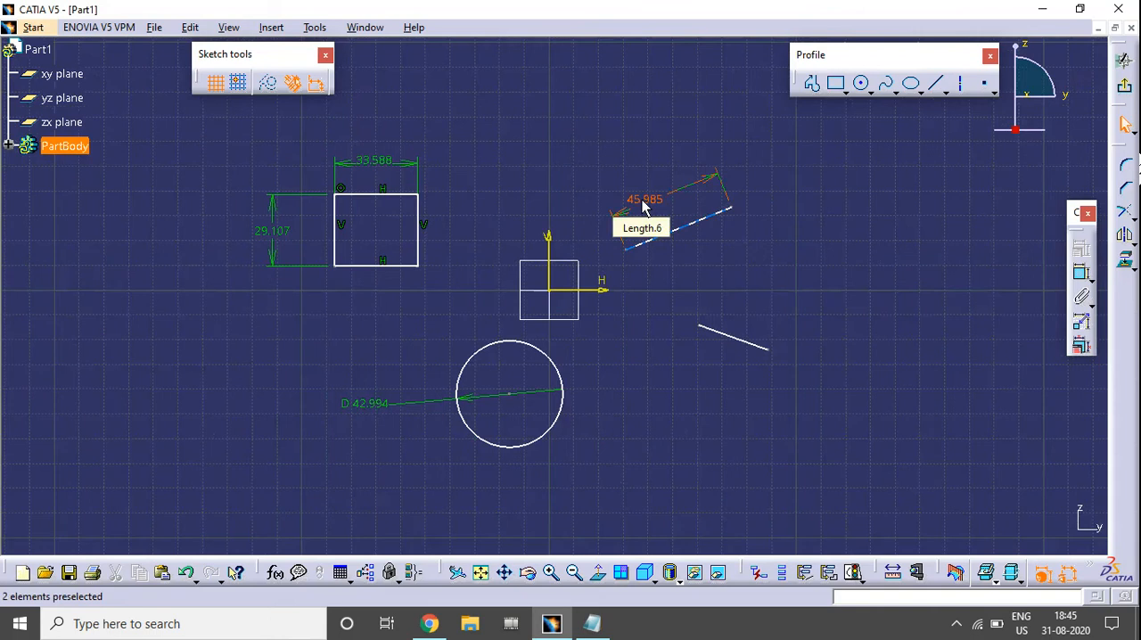
pyautogui.doubleClick(645, 205)
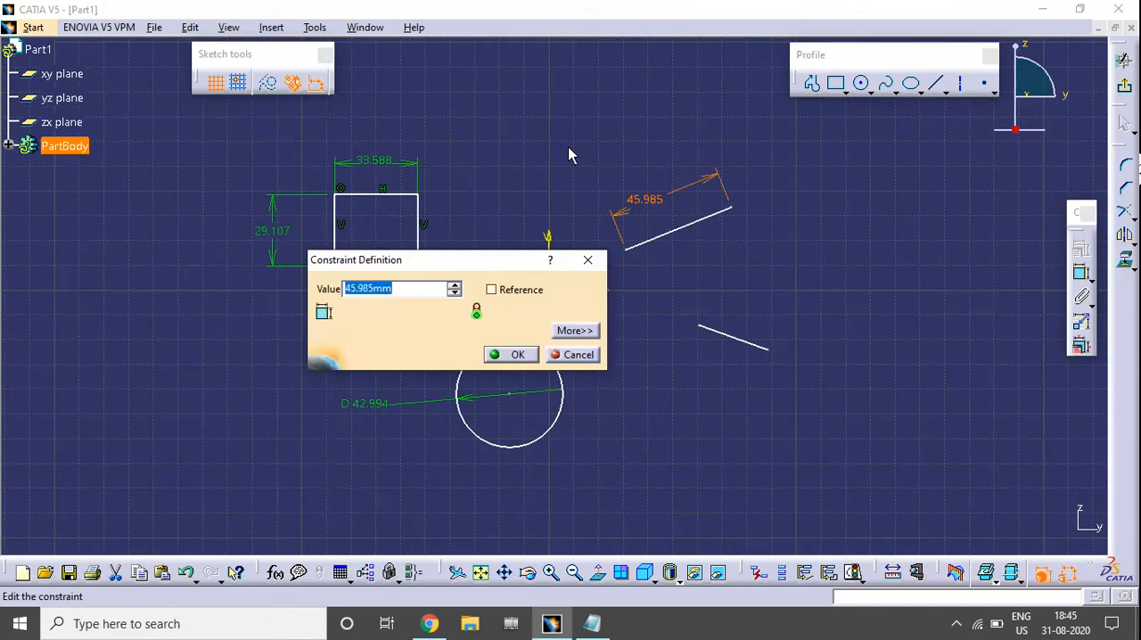
pyautogui.write('50')
pyautogui.press('Return')
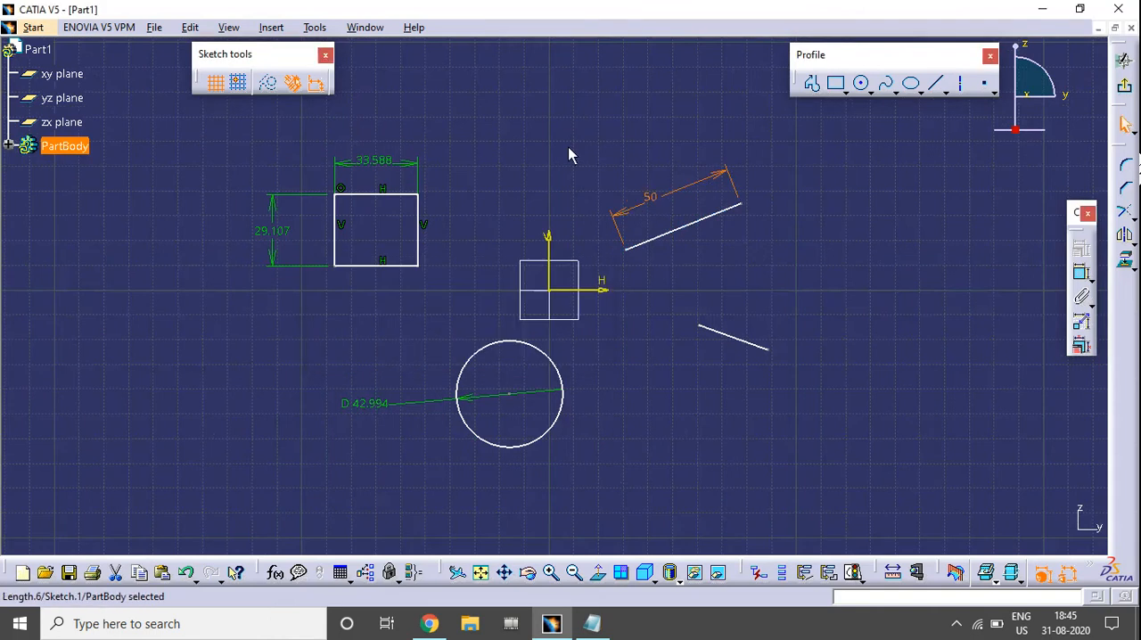
pyautogui.click(708, 239)
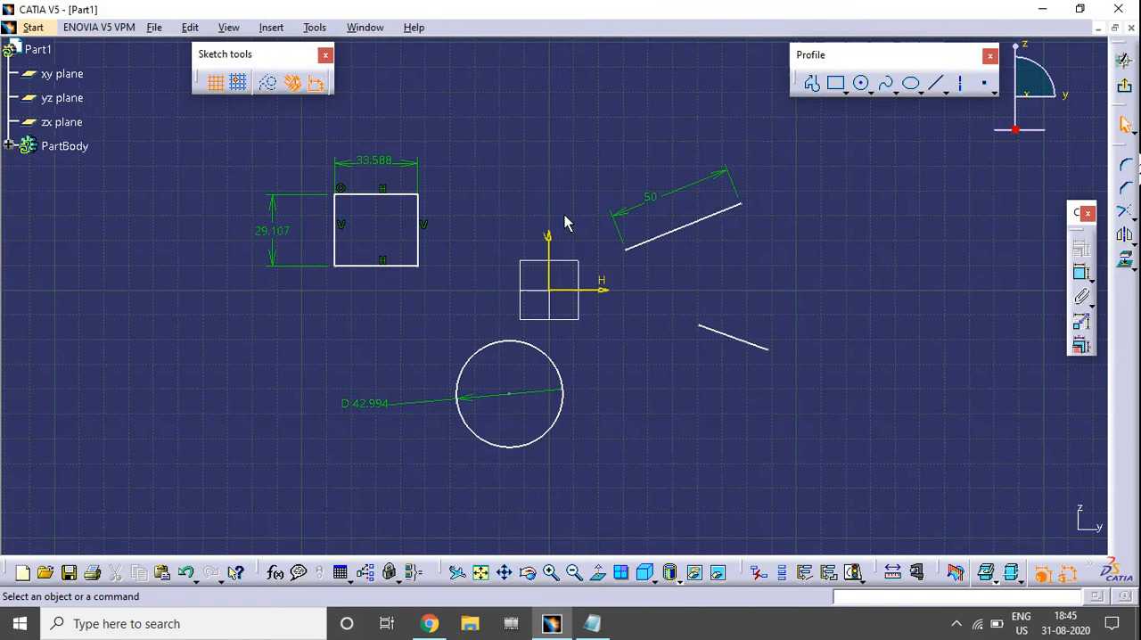
# Set the rectangle's width to 40 mm and its height to 45 mm.
pyautogui.doubleClick(368, 163)
pyautogui.write('40')
pyautogui.press('Return')
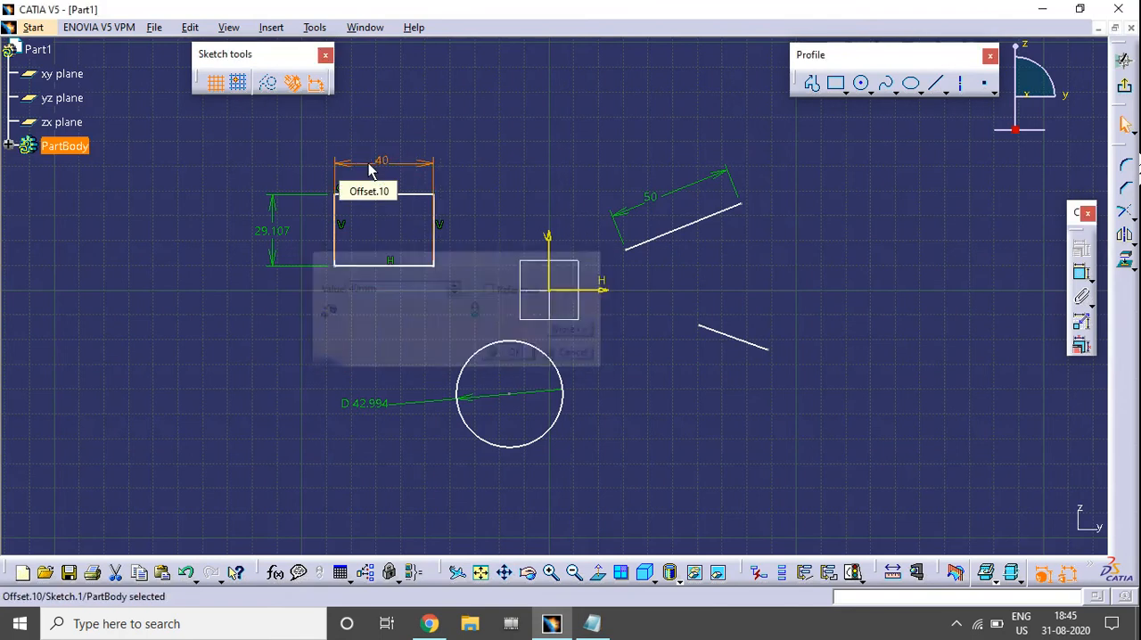
pyautogui.doubleClick(278, 233)
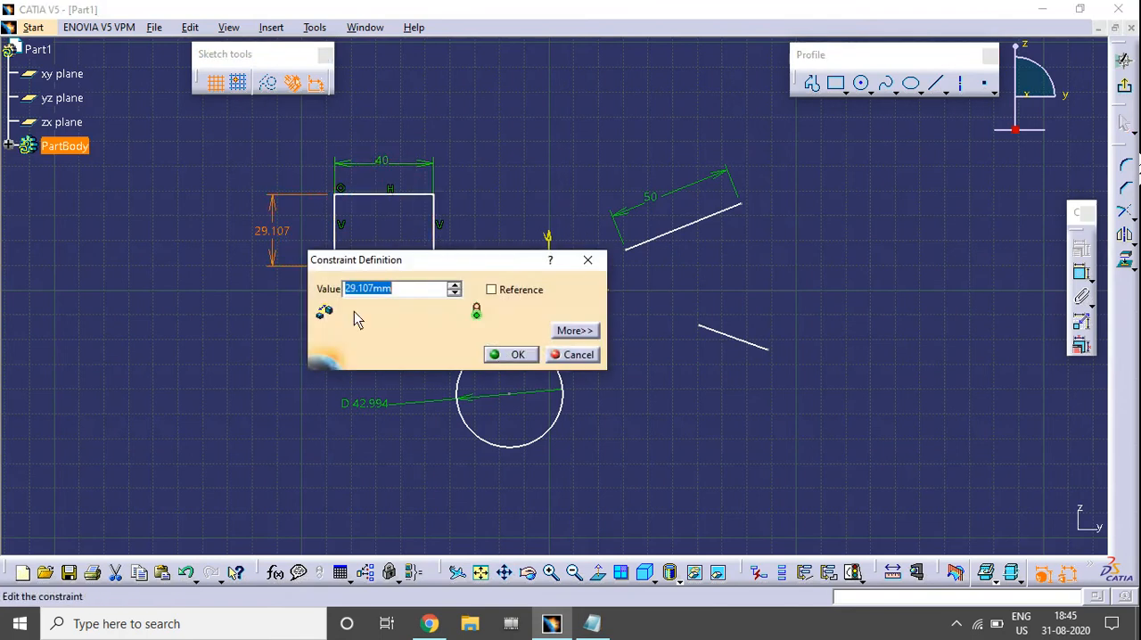
pyautogui.write('45')
pyautogui.press('Return')
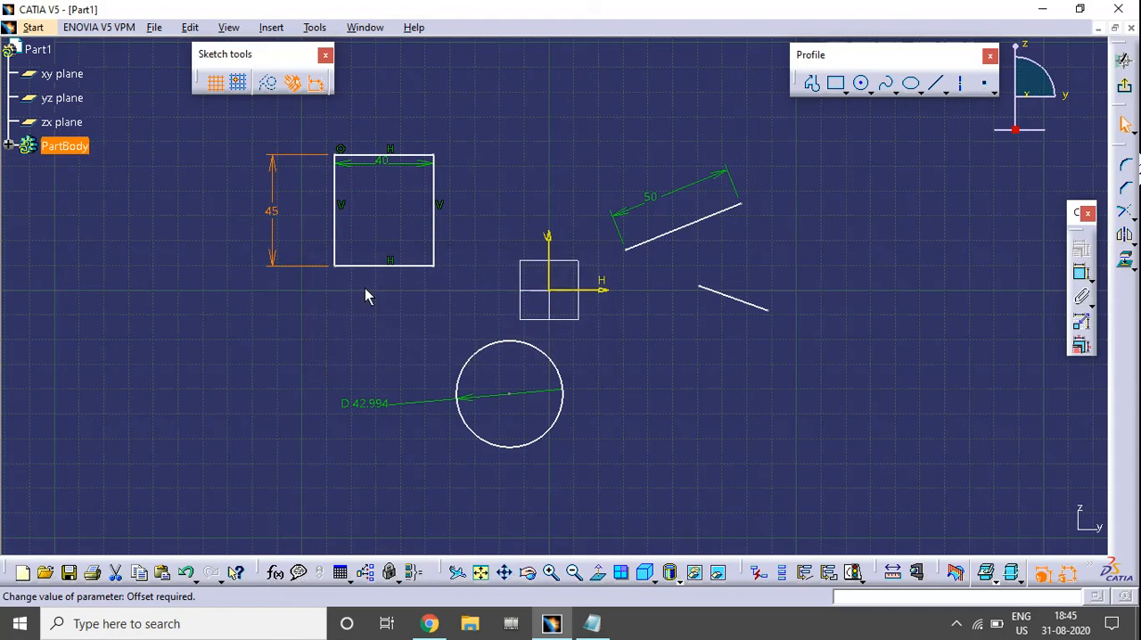
# Switch the circle's dimension from Diameter to Radius and set the radius to 25 mm.
pyautogui.moveTo(412, 444); pyautogui.dragTo(464, 408, button='middle')
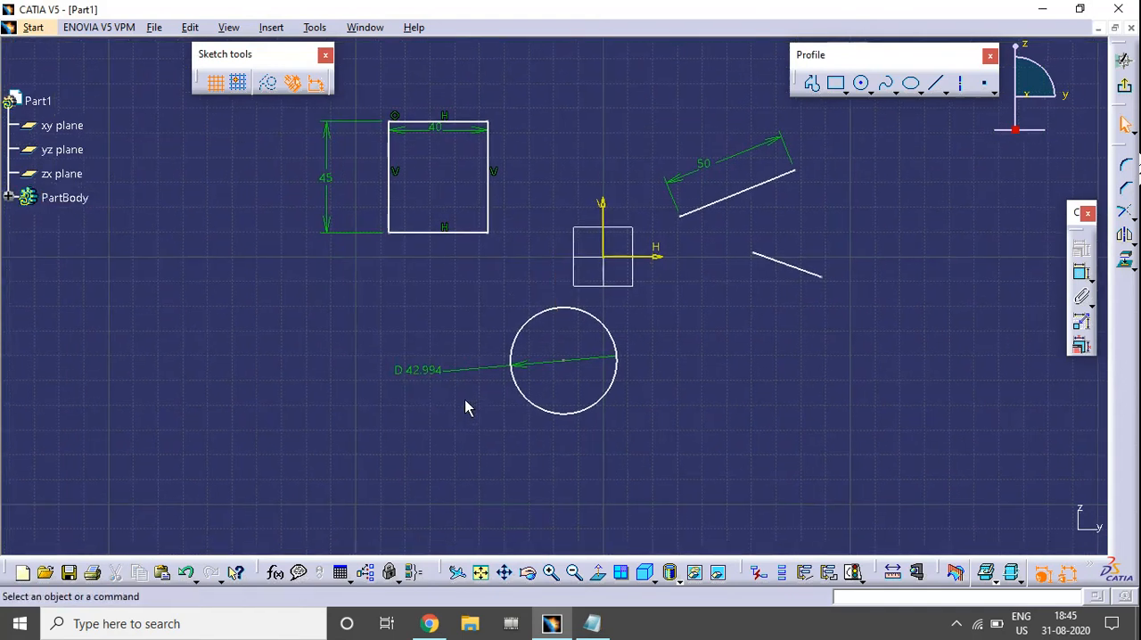
pyautogui.doubleClick(416, 373)
pyautogui.moveTo(474, 261); pyautogui.dragTo(597, 191)
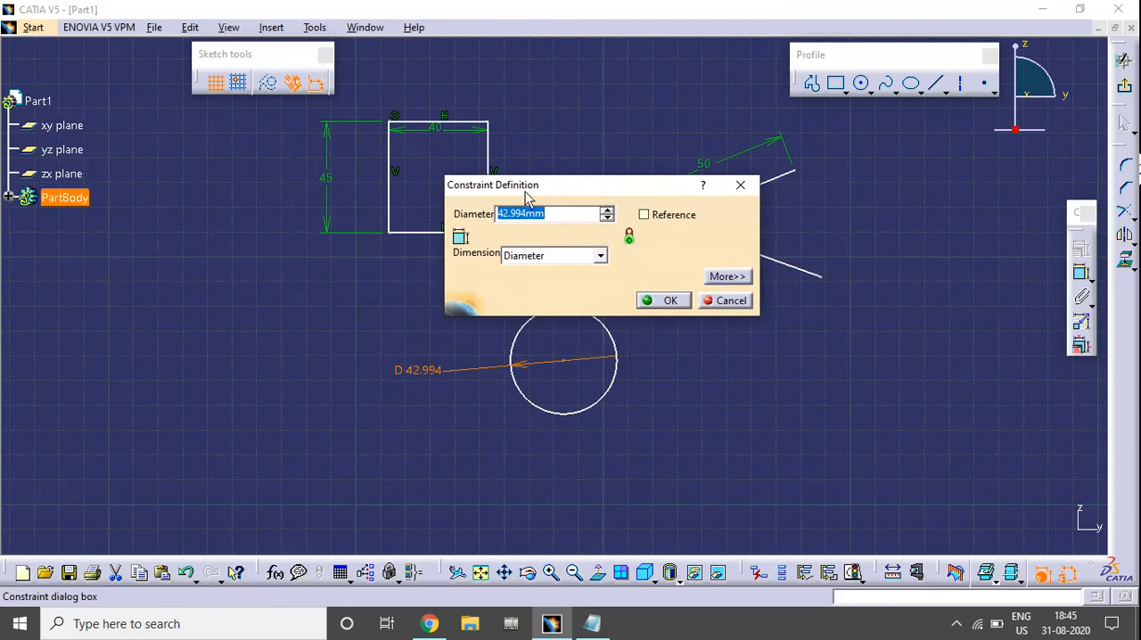
pyautogui.click(527, 258)
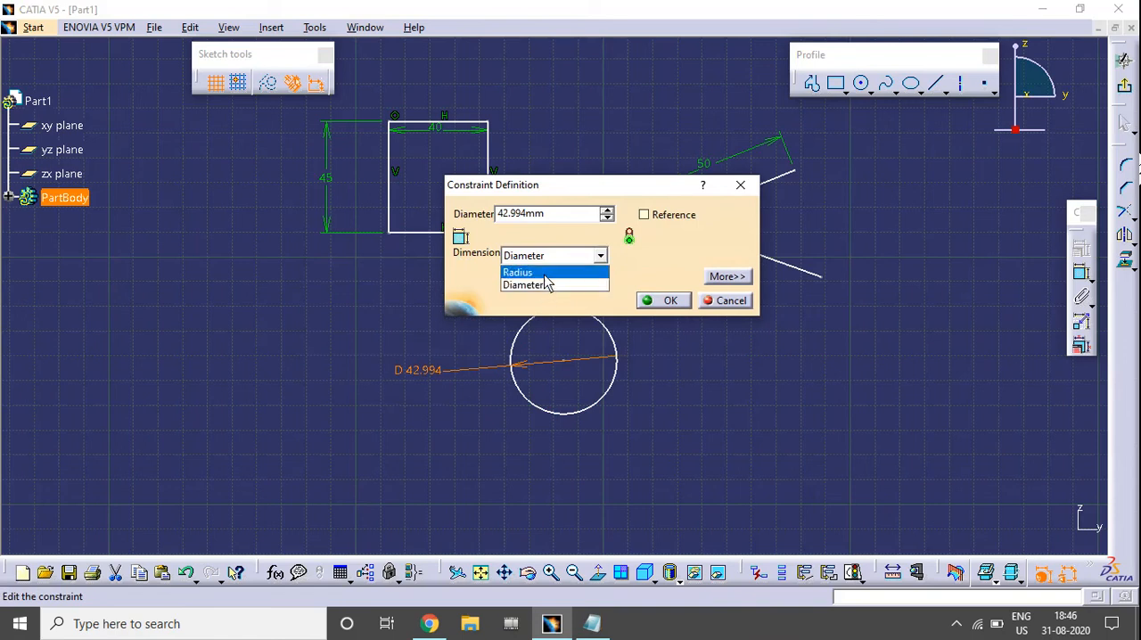
pyautogui.click(535, 273)
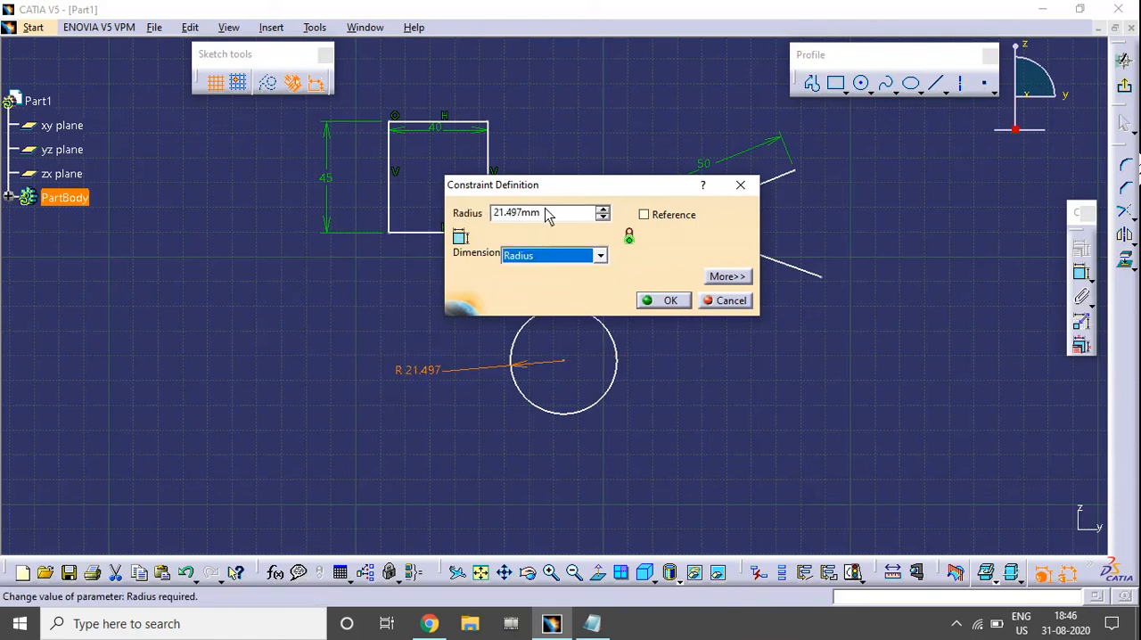
pyautogui.moveTo(542, 212); pyautogui.dragTo(490, 229)
pyautogui.write('25')
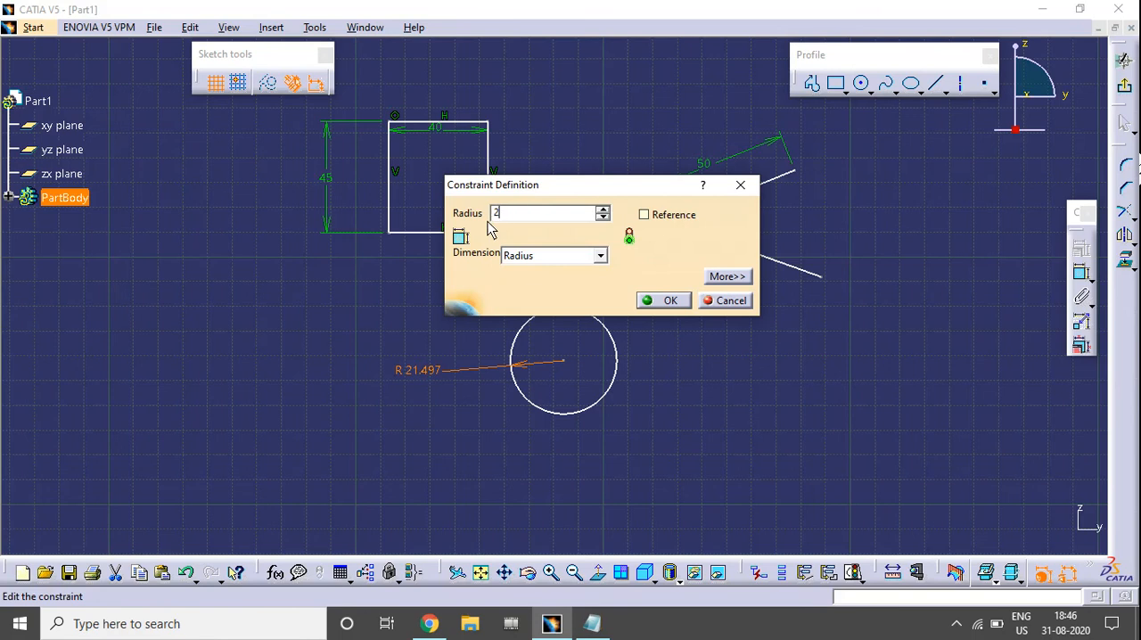
pyautogui.press('Return')
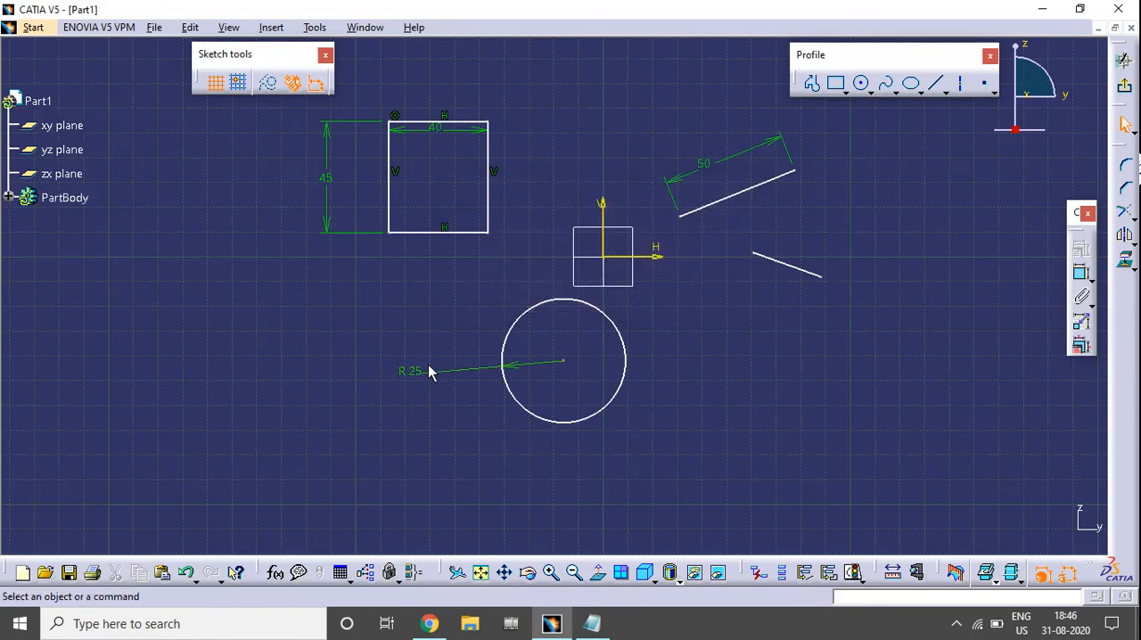
# Switch the circle's dimension from Radius back to Diameter.
pyautogui.doubleClick(416, 369)
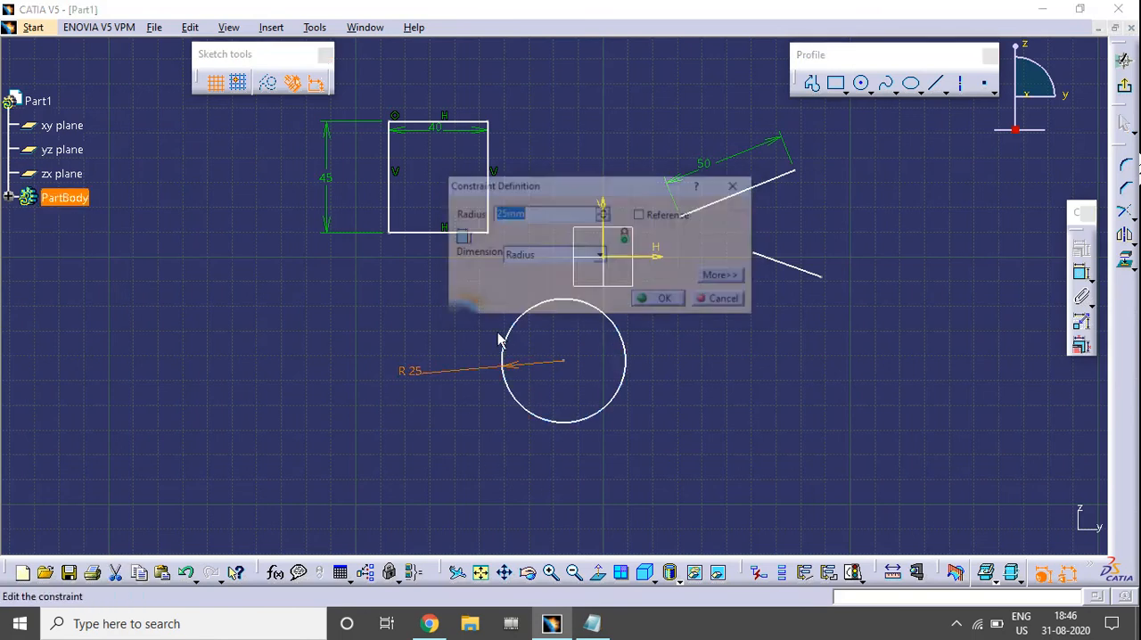
pyautogui.click(600, 255)
pyautogui.click(539, 284)
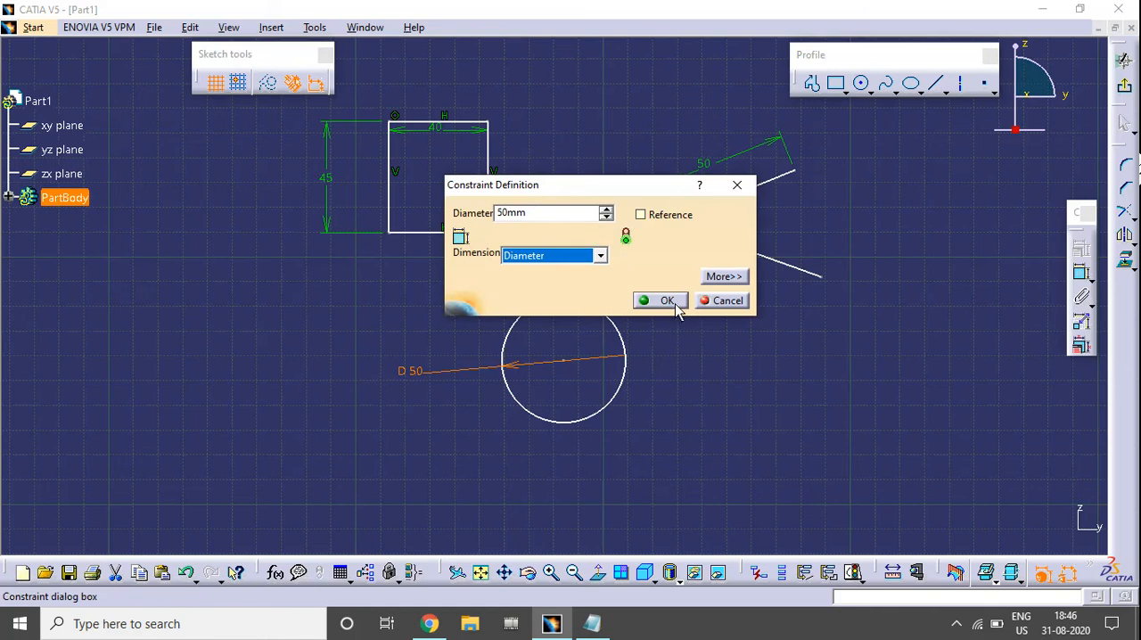
pyautogui.click(668, 302)
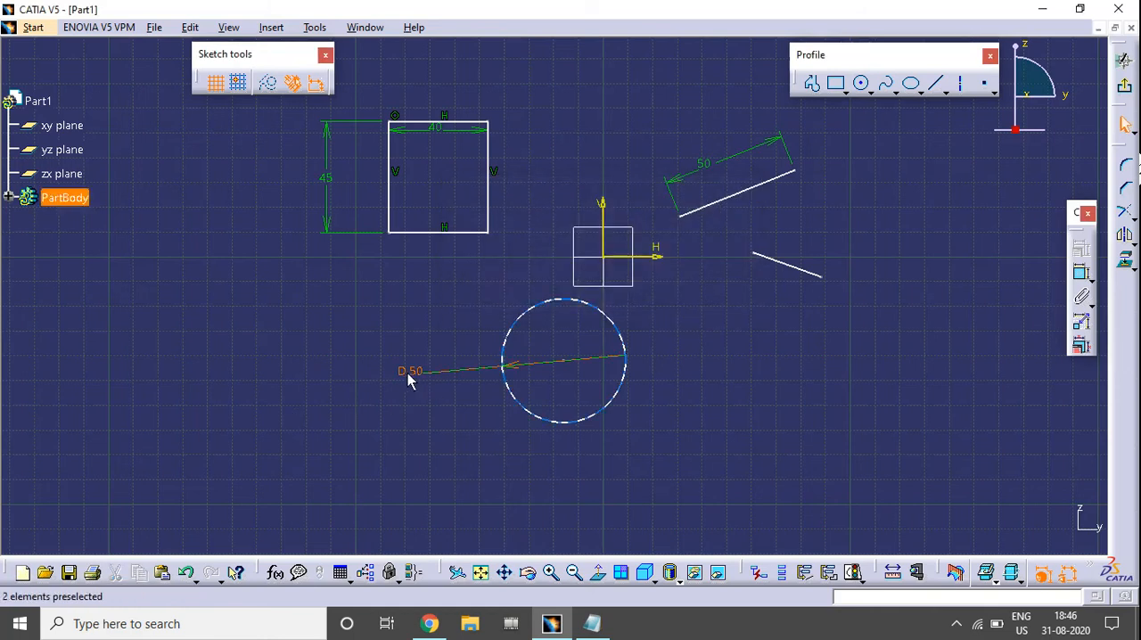
# Dimension the angle between the two slanted lines, placing the value beyond their open ends.
pyautogui.moveTo(835, 354)
pyautogui.mouseDown(button='middle')
pyautogui.moveTo(703, 416)
pyautogui.moveTo(660, 264)
pyautogui.mouseUp(button='middle')
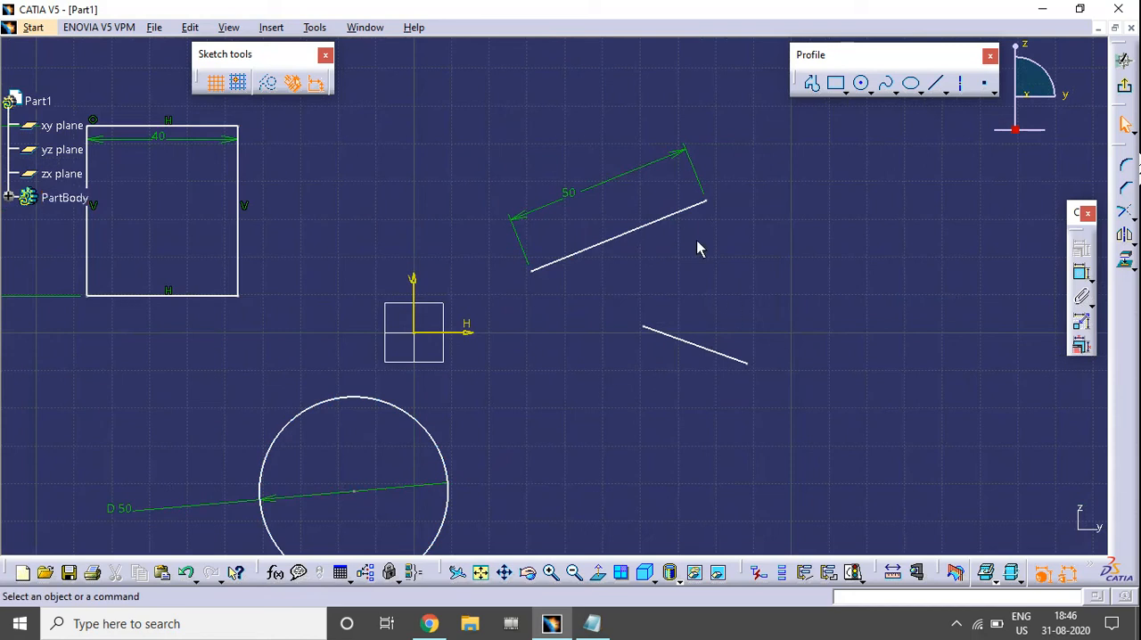
pyautogui.click(1082, 276)
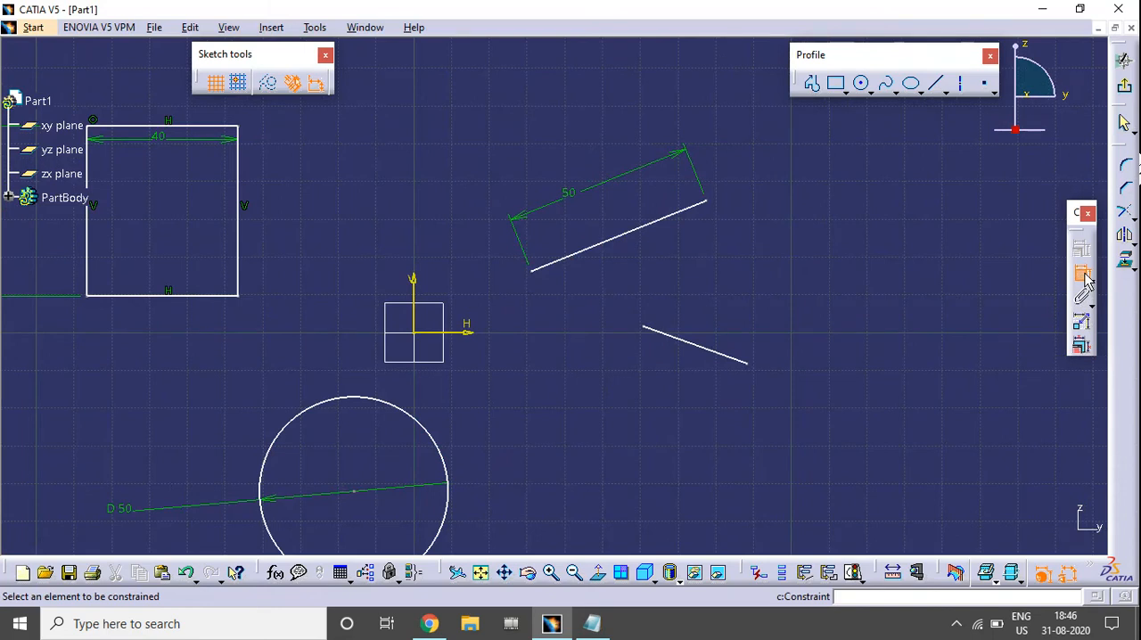
pyautogui.click(662, 221)
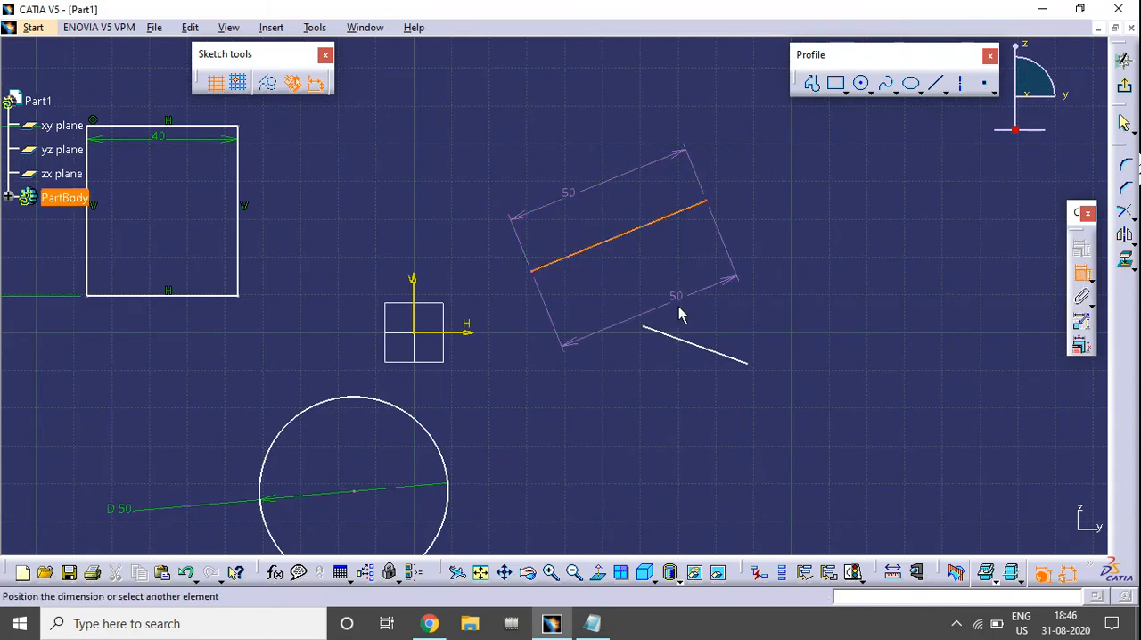
pyautogui.click(683, 343)
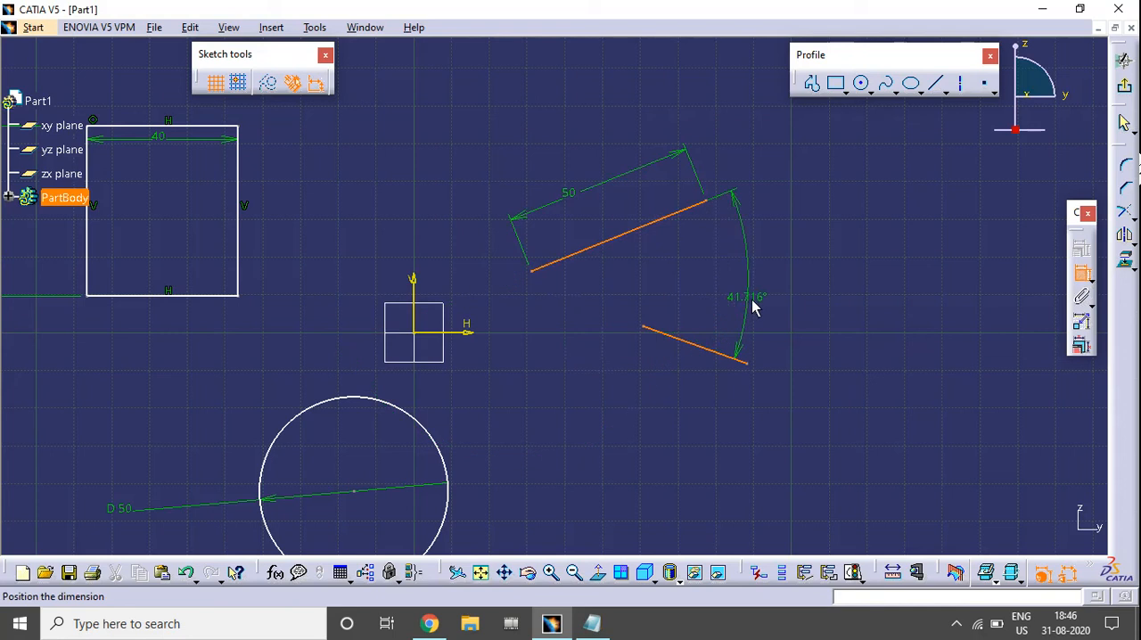
pyautogui.click(788, 305)
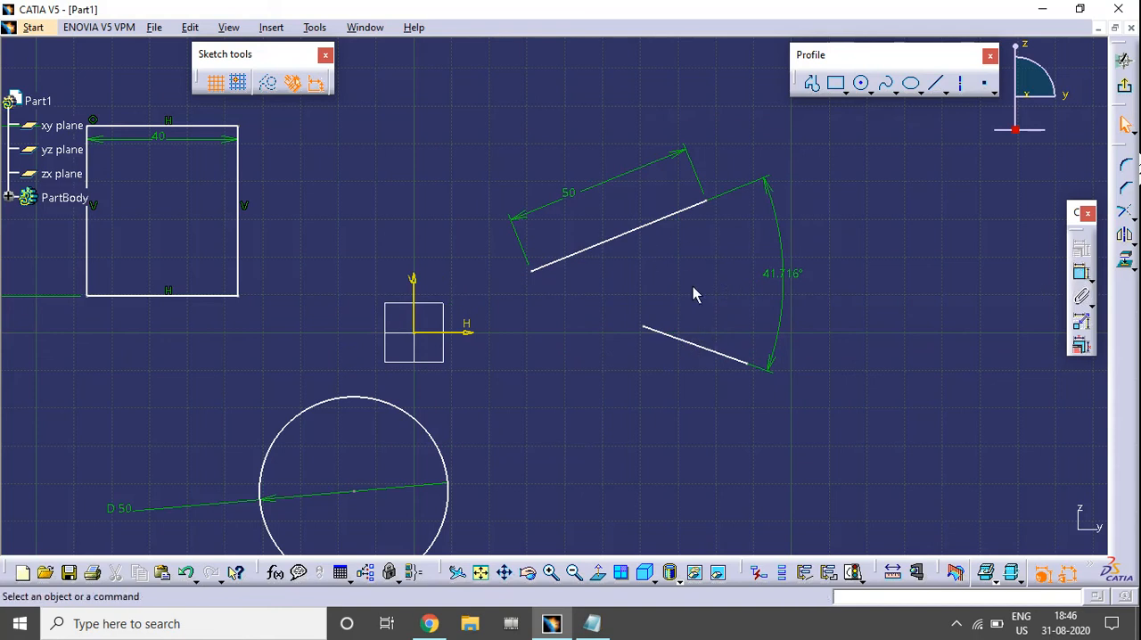
# Set the angle between the two slanted lines to 45 degrees.
pyautogui.doubleClick(778, 274)
pyautogui.write('45')
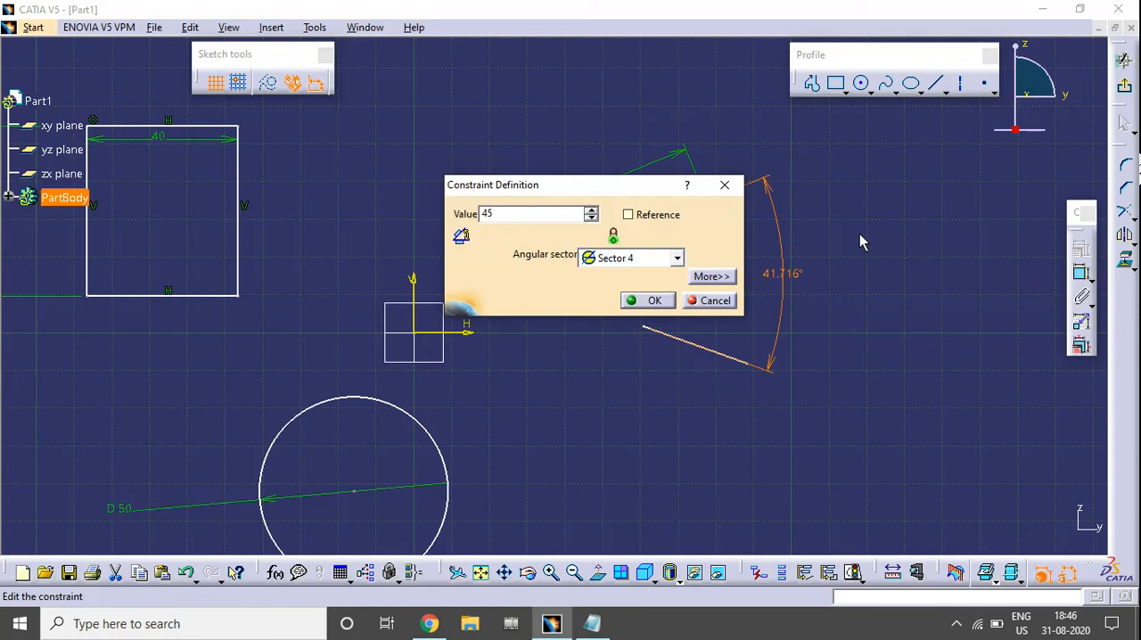
pyautogui.press('Return')
# Change the angle dimension's angular sector to Sector 1.
pyautogui.moveTo(831, 401); pyautogui.dragTo(806, 313, button='middle')
pyautogui.doubleClick(718, 285)
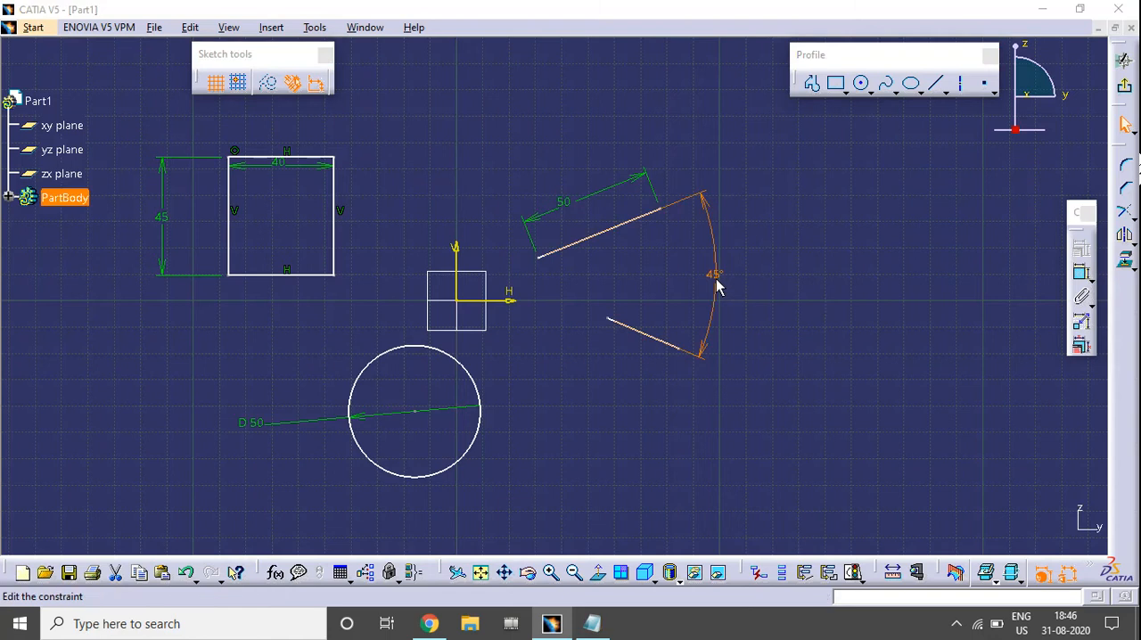
pyautogui.click(624, 258)
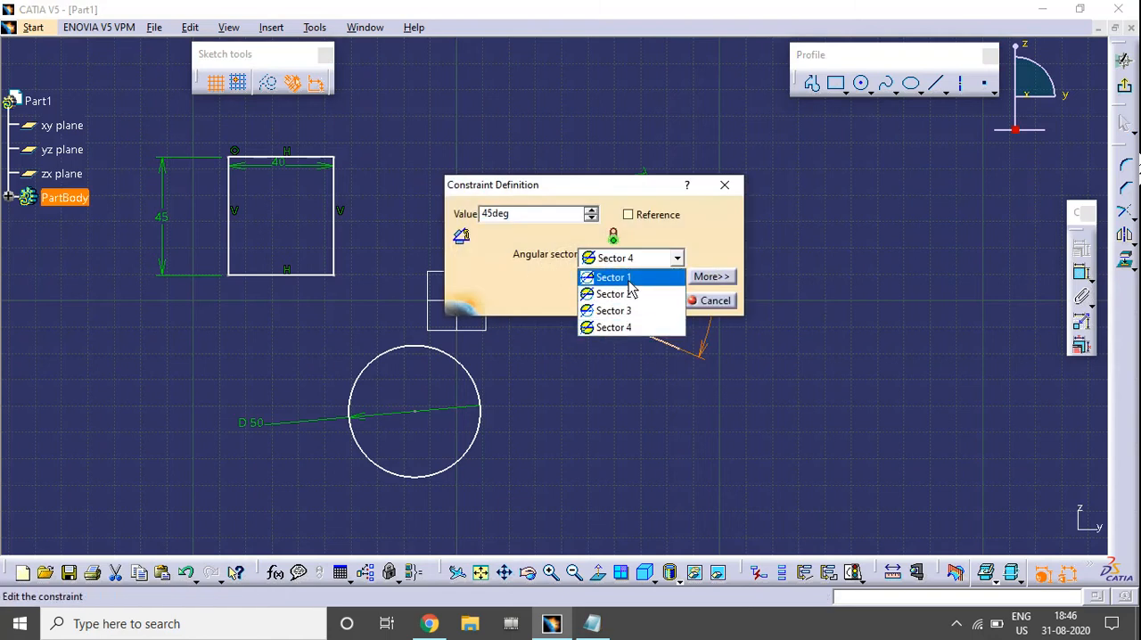
pyautogui.click(624, 278)
pyautogui.click(644, 300)
pyautogui.click(792, 380)
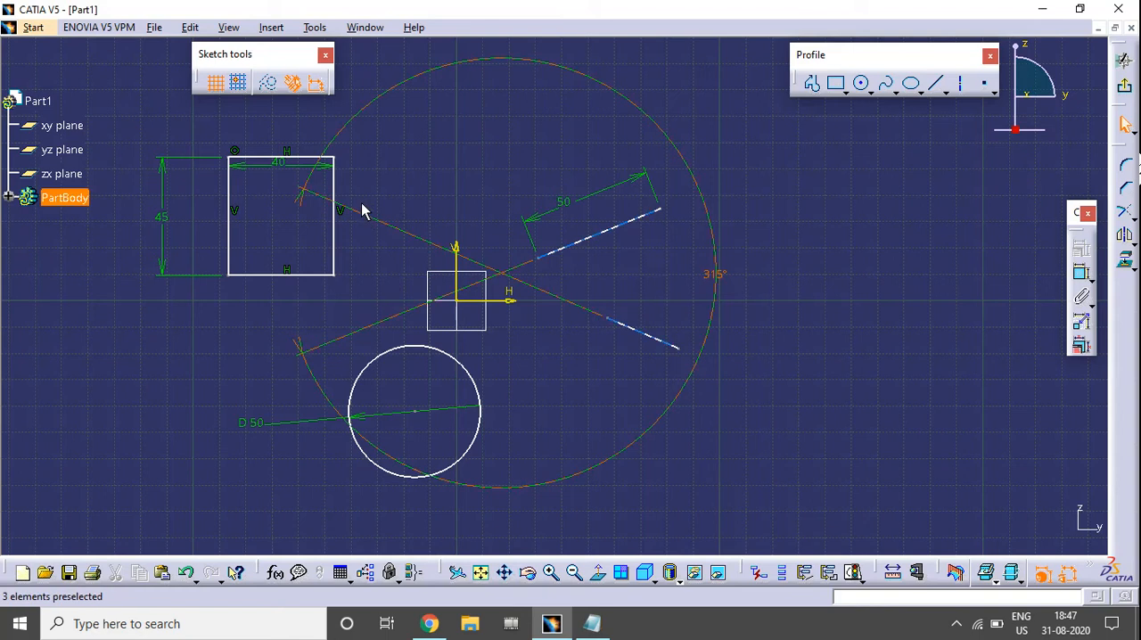
# Change the angle dimension's angular sector to Sector 2.
pyautogui.doubleClick(714, 274)
pyautogui.click(635, 258)
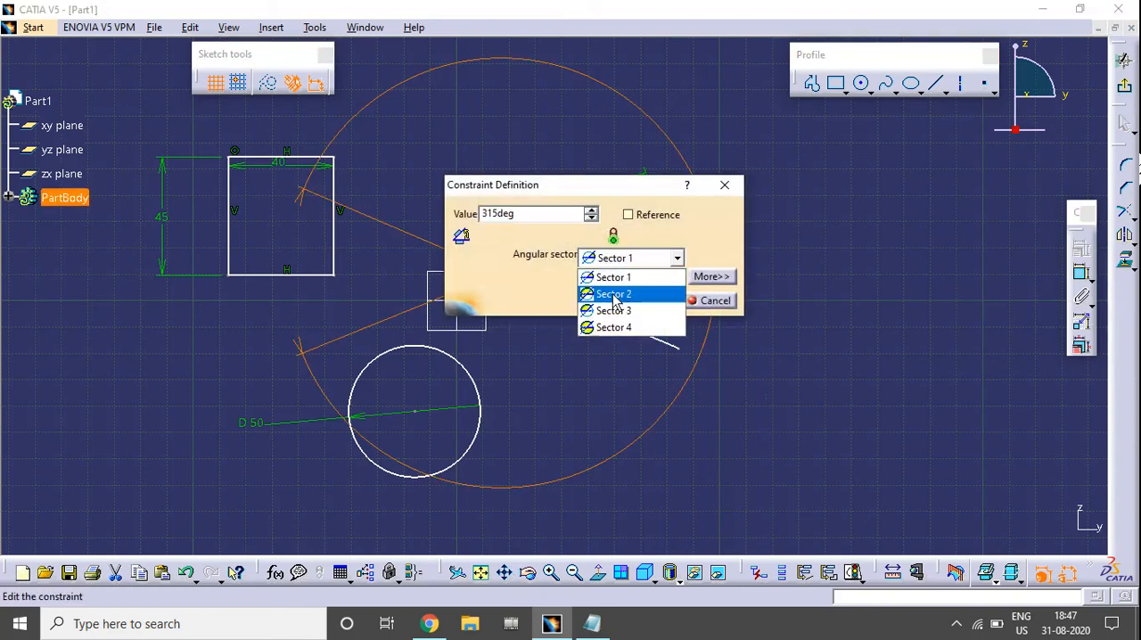
pyautogui.click(615, 293)
pyautogui.click(652, 302)
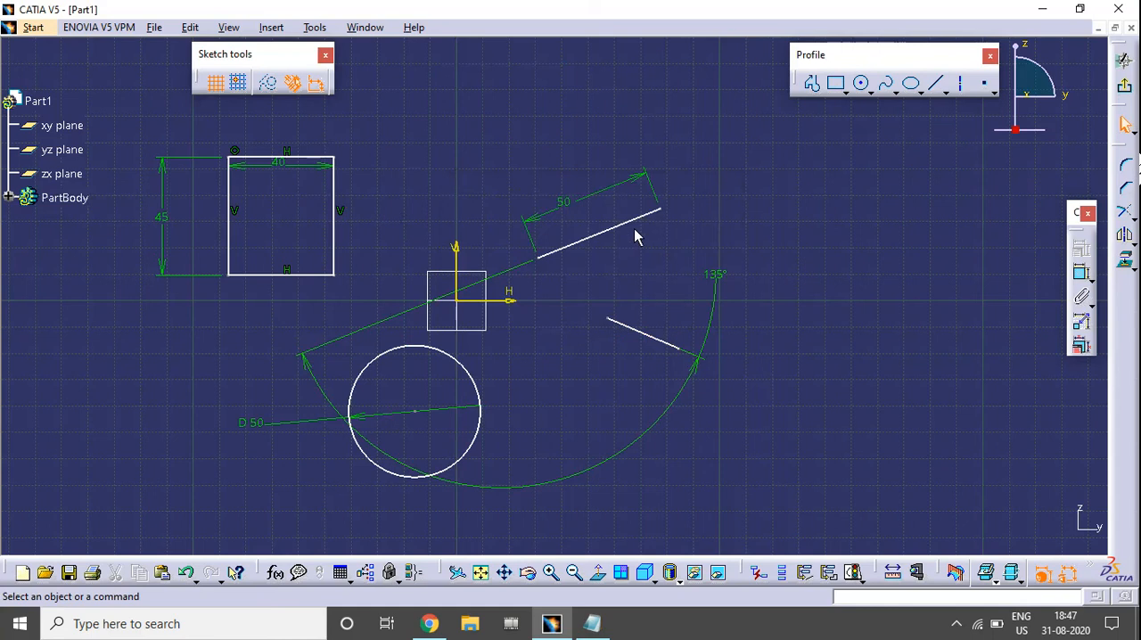
# Change the angle dimension's angular sector to Sector 3.
pyautogui.click(710, 283)
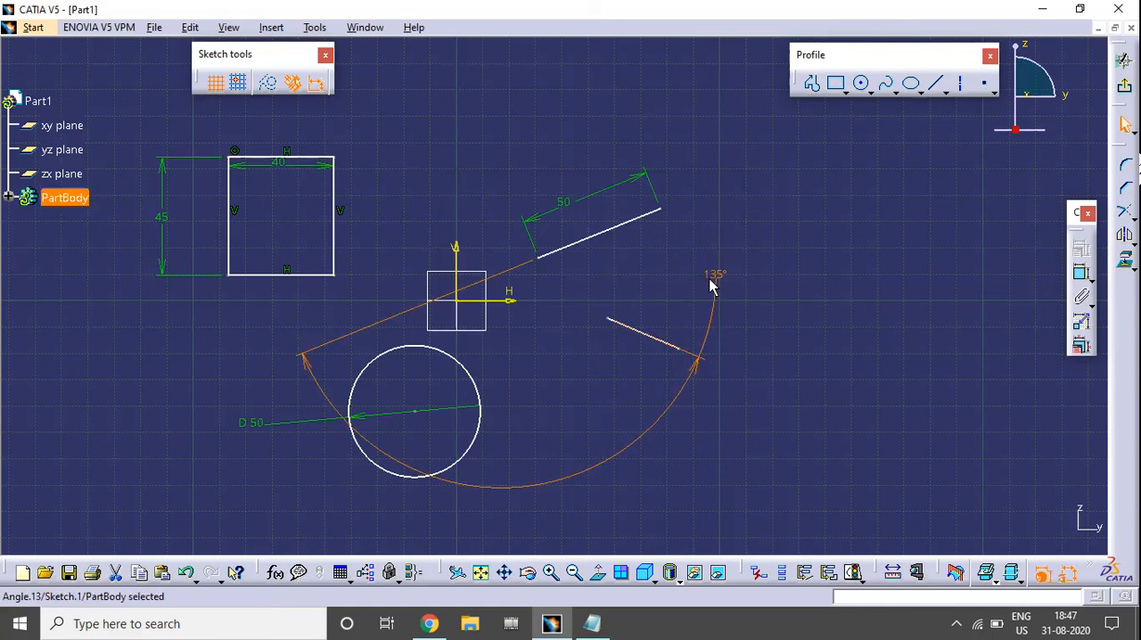
pyautogui.doubleClick(711, 284)
pyautogui.click(655, 258)
pyautogui.click(619, 309)
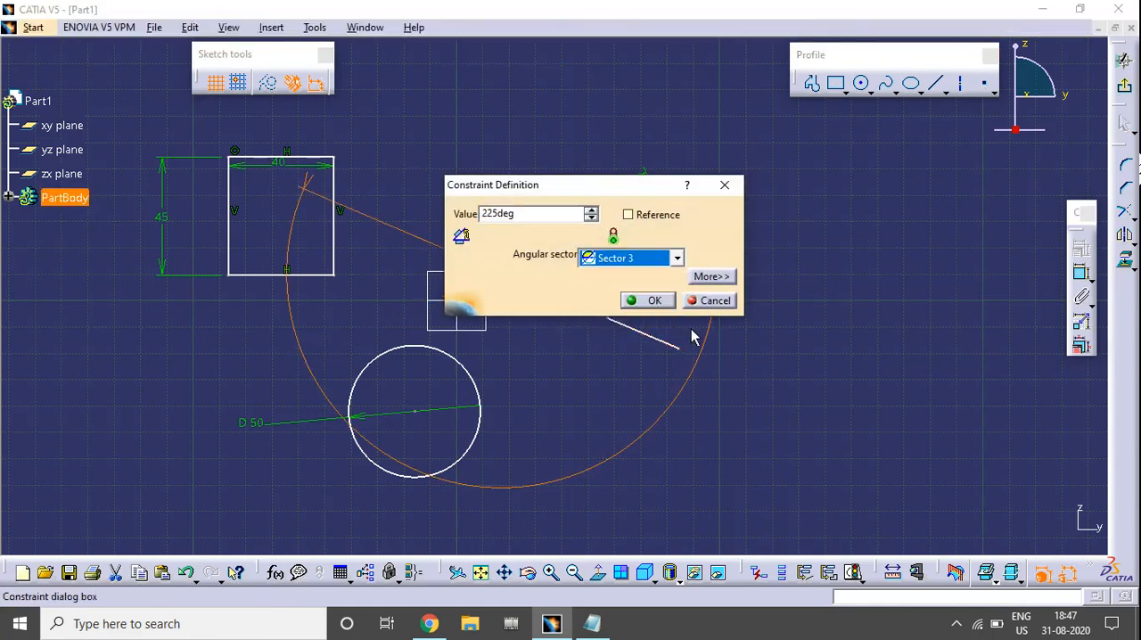
pyautogui.click(661, 301)
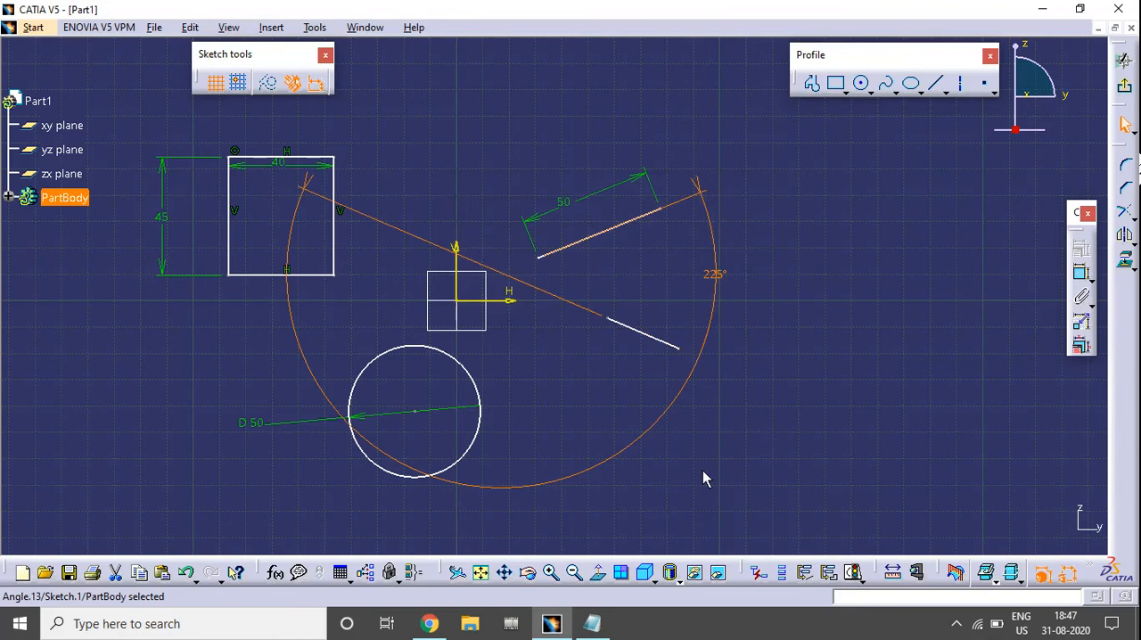
# Set the angle dimension's angular sector back to Sector 4.
pyautogui.doubleClick(714, 279)
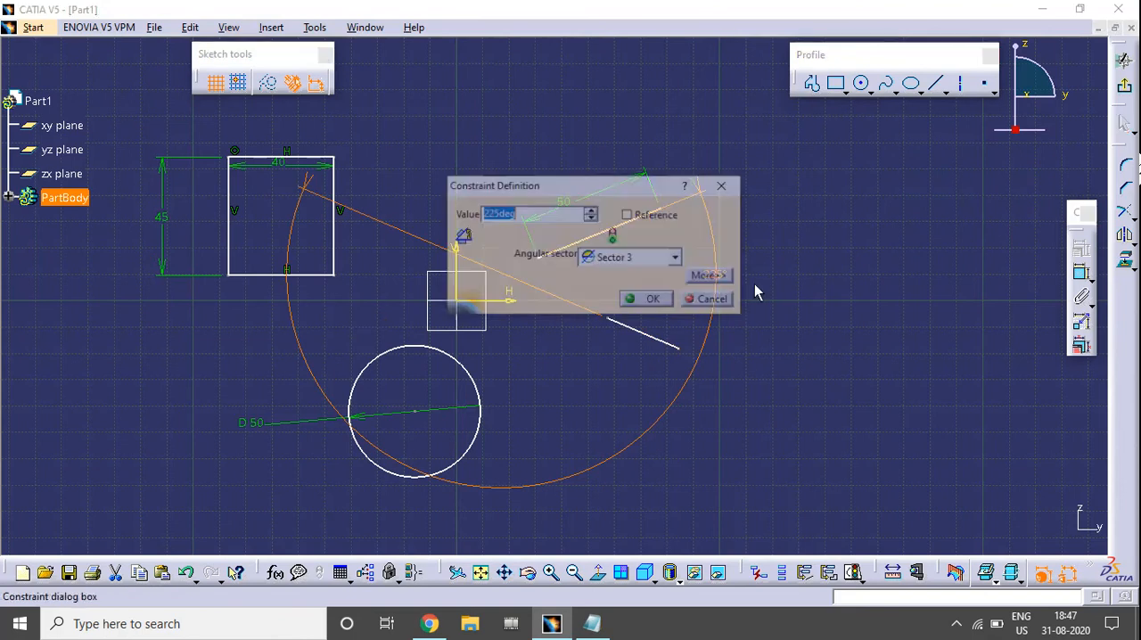
pyautogui.click(649, 264)
pyautogui.click(616, 322)
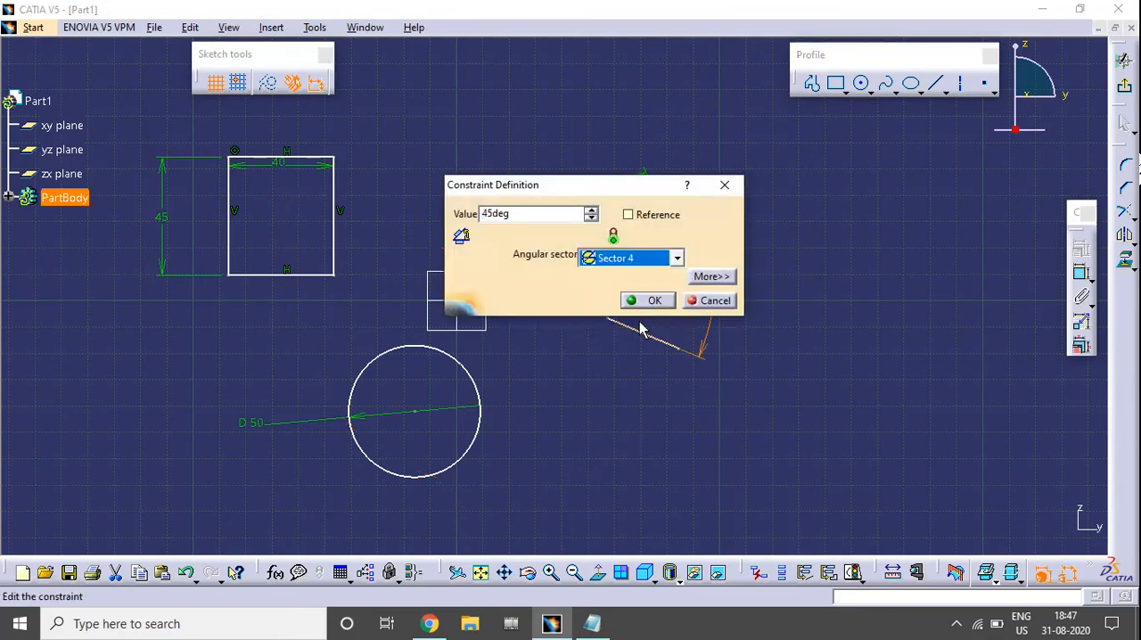
pyautogui.click(655, 302)
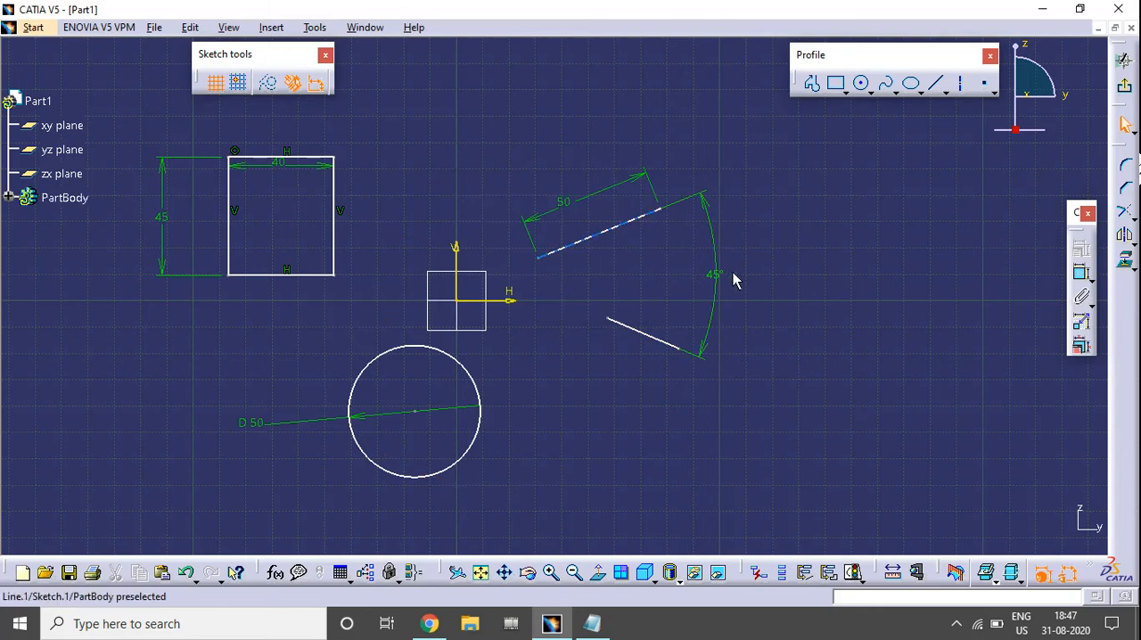
# Delete all geometry and constraints from the sketch, including the rectangle, the circle and both slanted lines.
pyautogui.moveTo(787, 326)
pyautogui.mouseDown(button='middle')
pyautogui.moveTo(861, 338)
pyautogui.moveTo(854, 359)
pyautogui.mouseUp(button='middle')
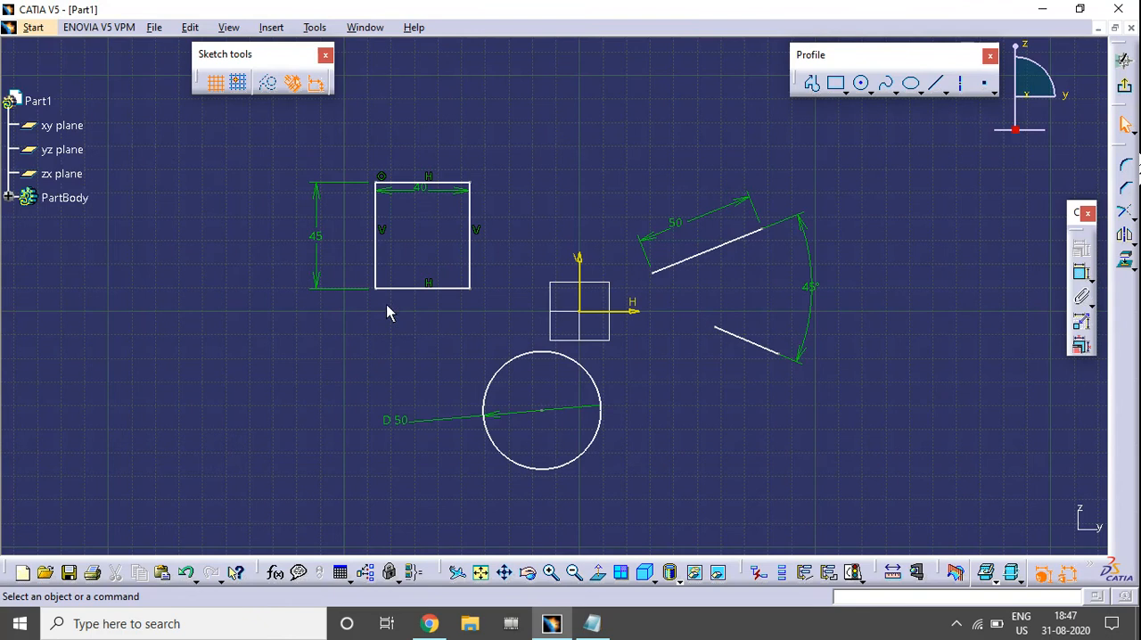
pyautogui.moveTo(155, 121)
pyautogui.mouseDown()
pyautogui.moveTo(620, 393)
pyautogui.moveTo(908, 502)
pyautogui.mouseUp()
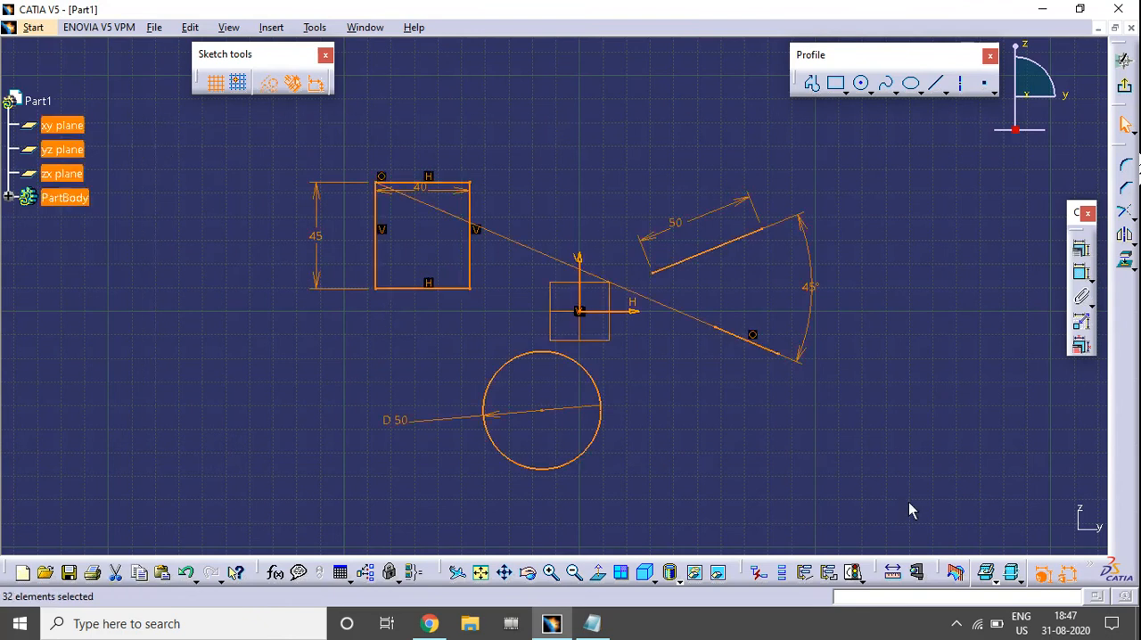
pyautogui.press('Delete')
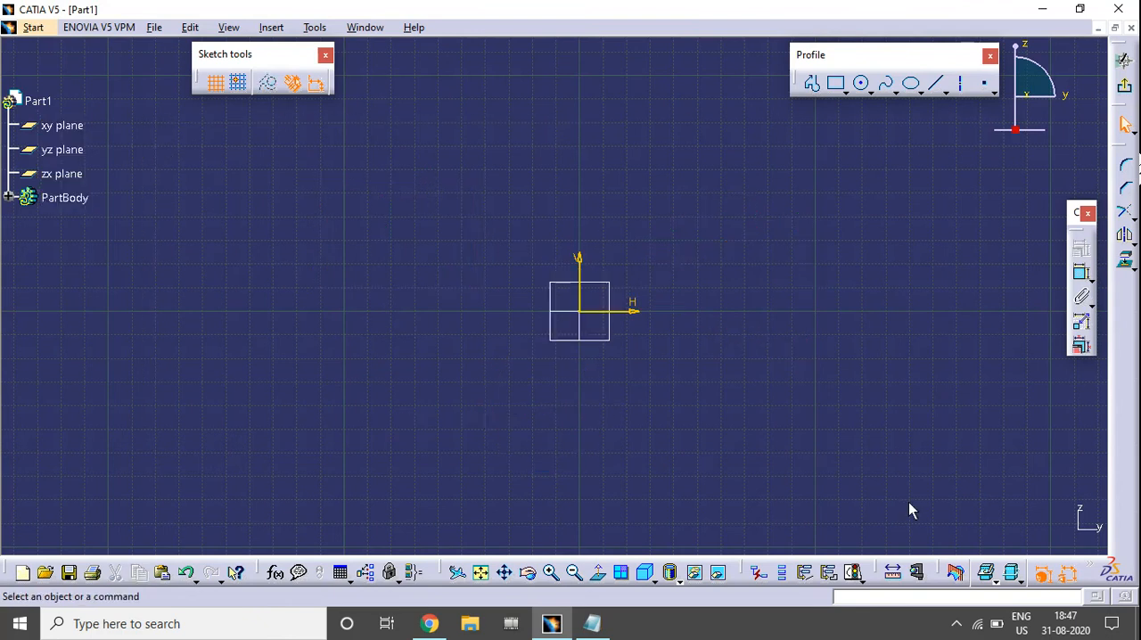
# Sketch a circle about 62 mm in diameter centred on the sketch origin.
pyautogui.moveTo(604, 401)
pyautogui.keyDown('ctrl'); pyautogui.mouseDown(button='middle')
pyautogui.moveTo(671, 395)
pyautogui.moveTo(677, 354)
pyautogui.mouseUp(button='middle'); pyautogui.keyUp('ctrl')
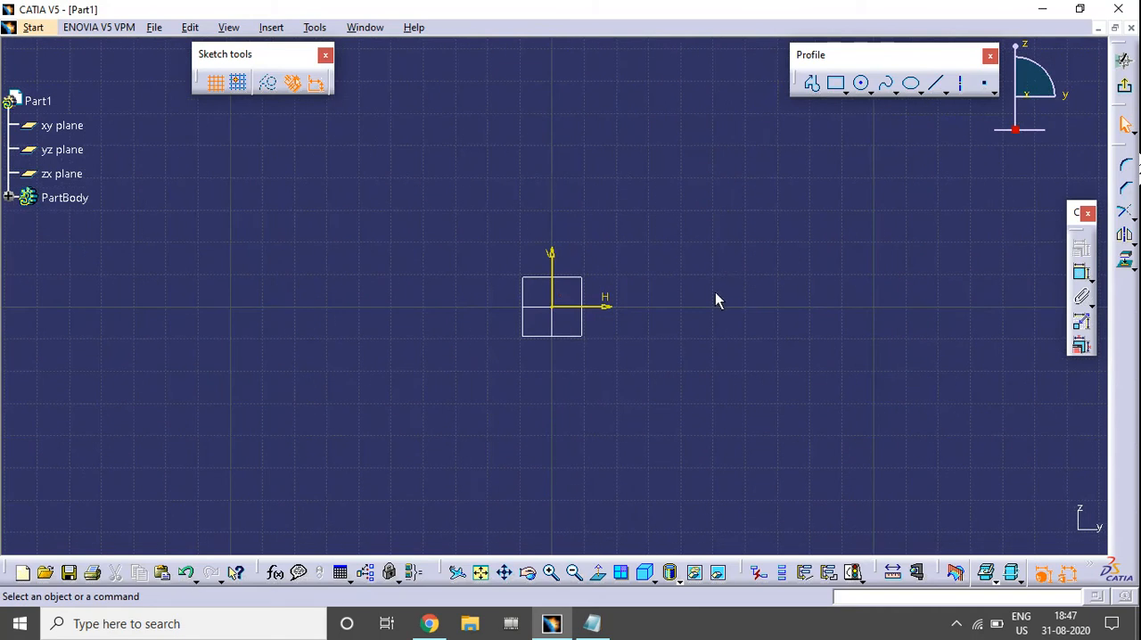
pyautogui.moveTo(715, 291)
pyautogui.mouseDown(button='middle')
pyautogui.moveTo(688, 293)
pyautogui.moveTo(683, 282)
pyautogui.moveTo(679, 304)
pyautogui.mouseUp(button='middle')
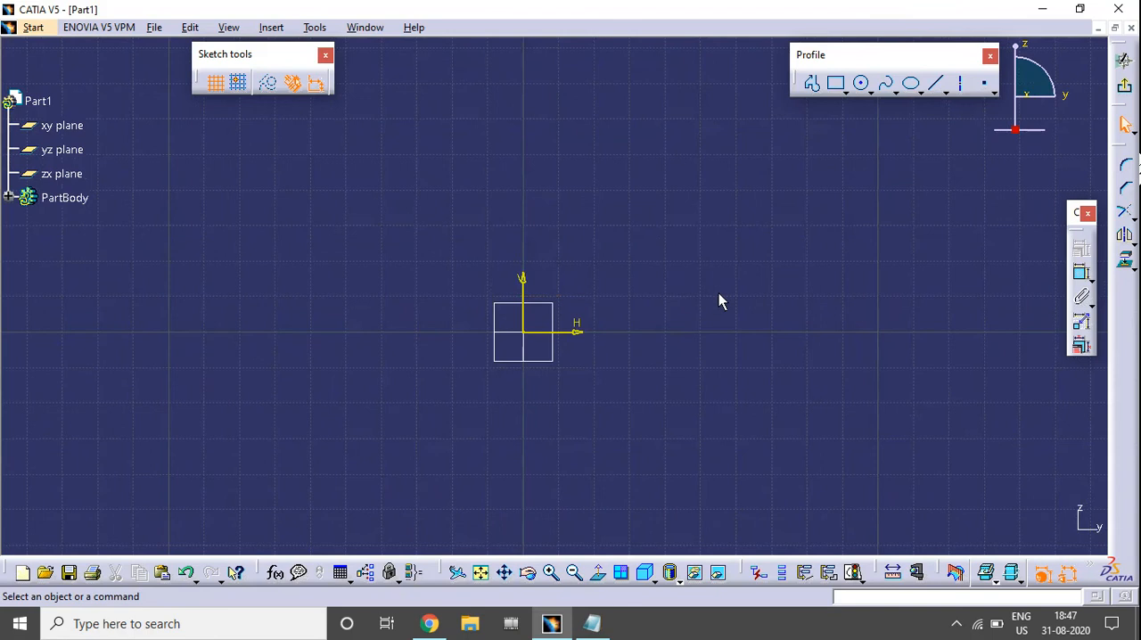
pyautogui.click(863, 85)
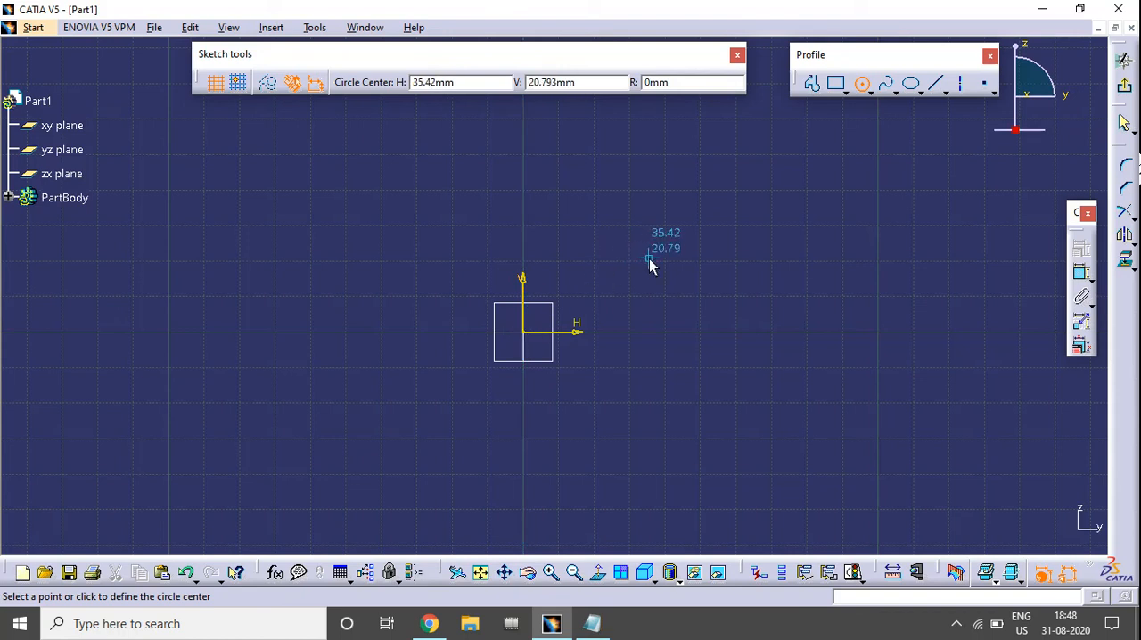
pyautogui.click(525, 336)
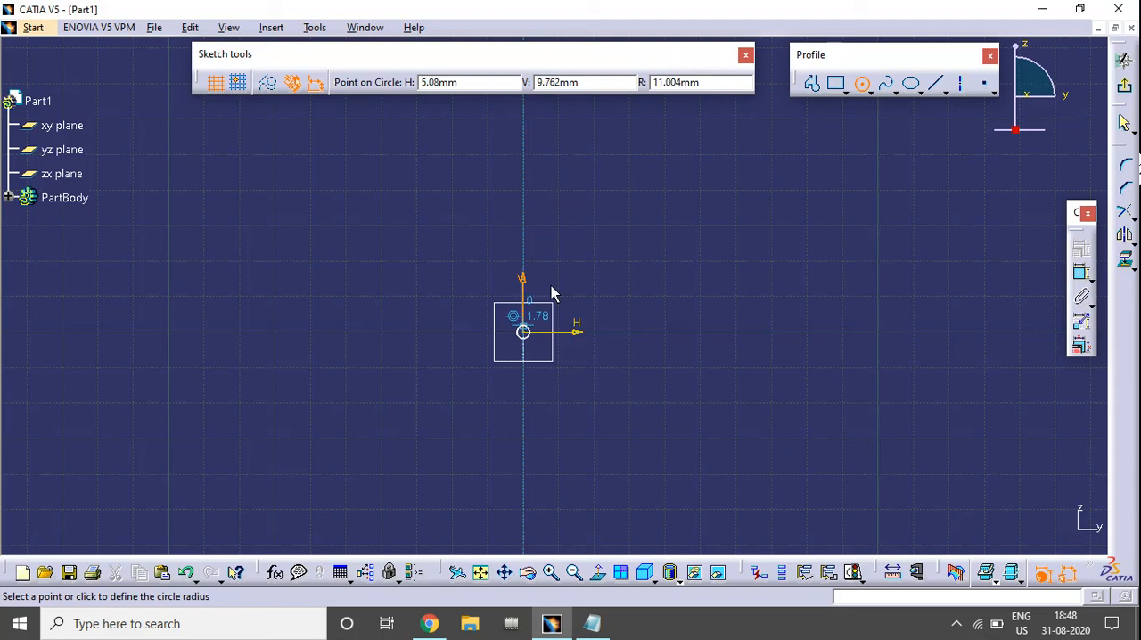
pyautogui.click(588, 250)
pyautogui.click(718, 286)
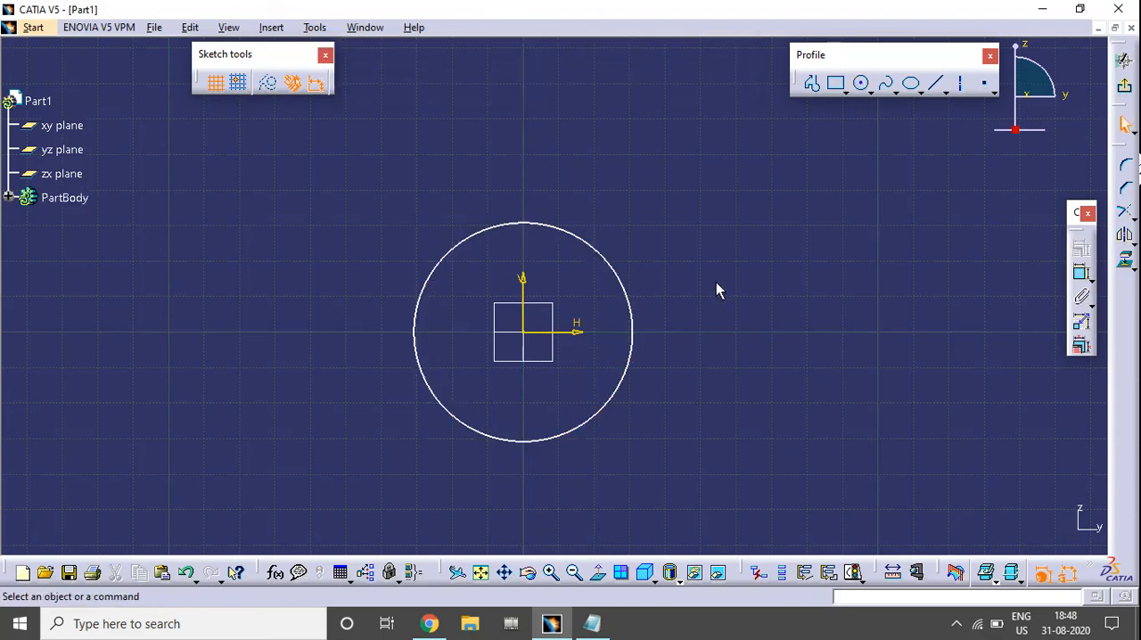
# Dimension the diameter of the circle at the origin, placing the value outside its upper right.
pyautogui.click(1082, 278)
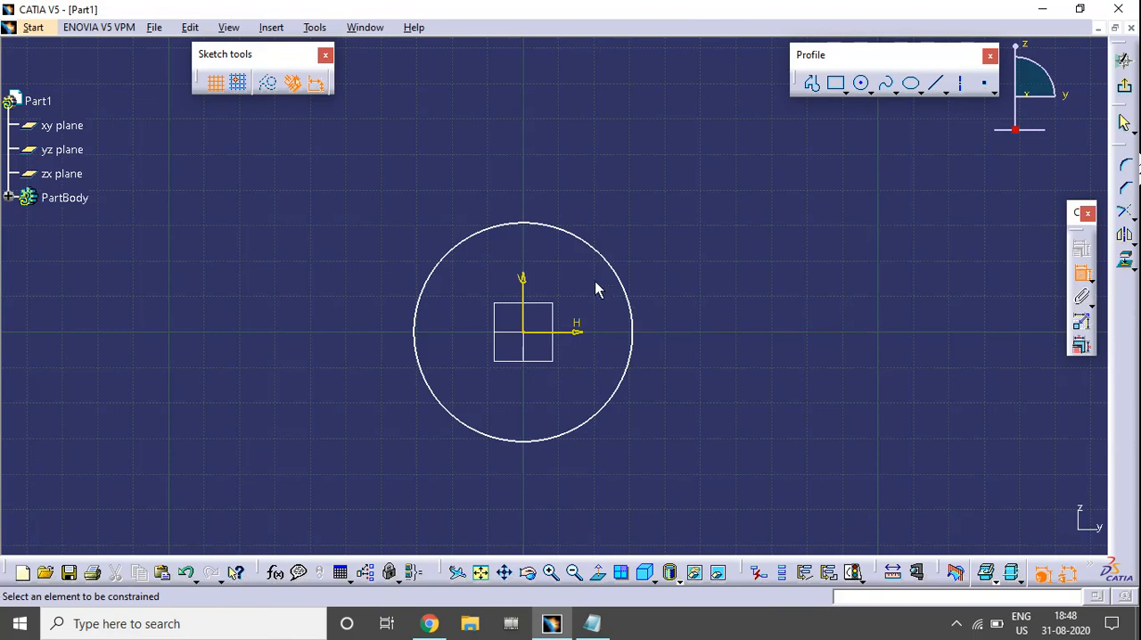
pyautogui.click(603, 255)
pyautogui.click(683, 248)
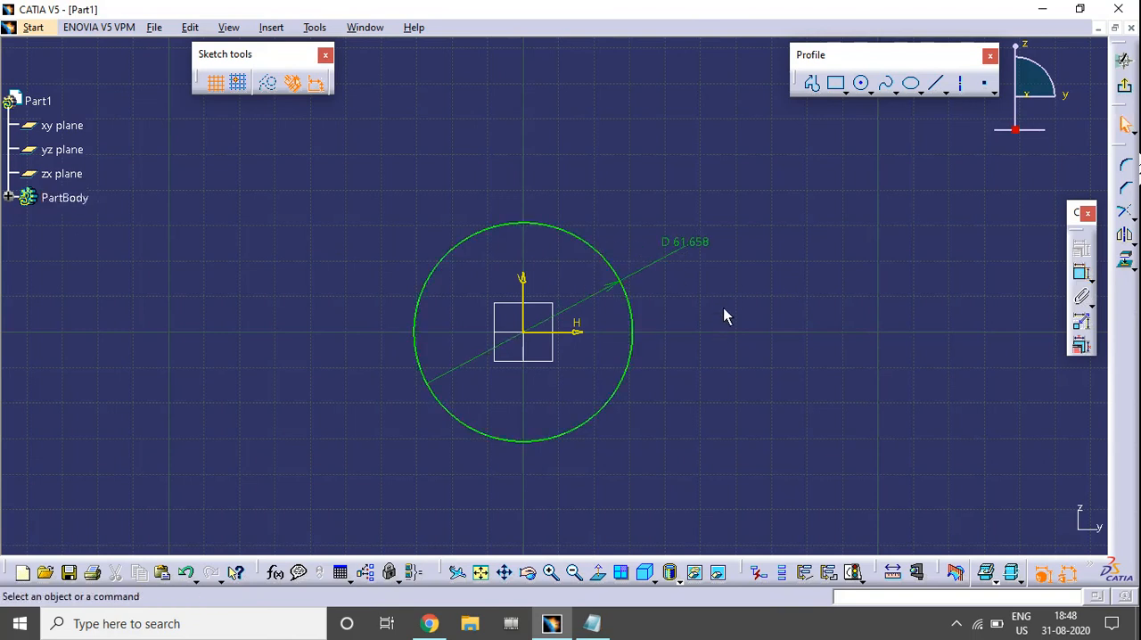
# Sketch a second circle about 57 mm in diameter, above and to the right of the origin circle.
pyautogui.moveTo(690, 250); pyautogui.dragTo(632, 372, button='middle')
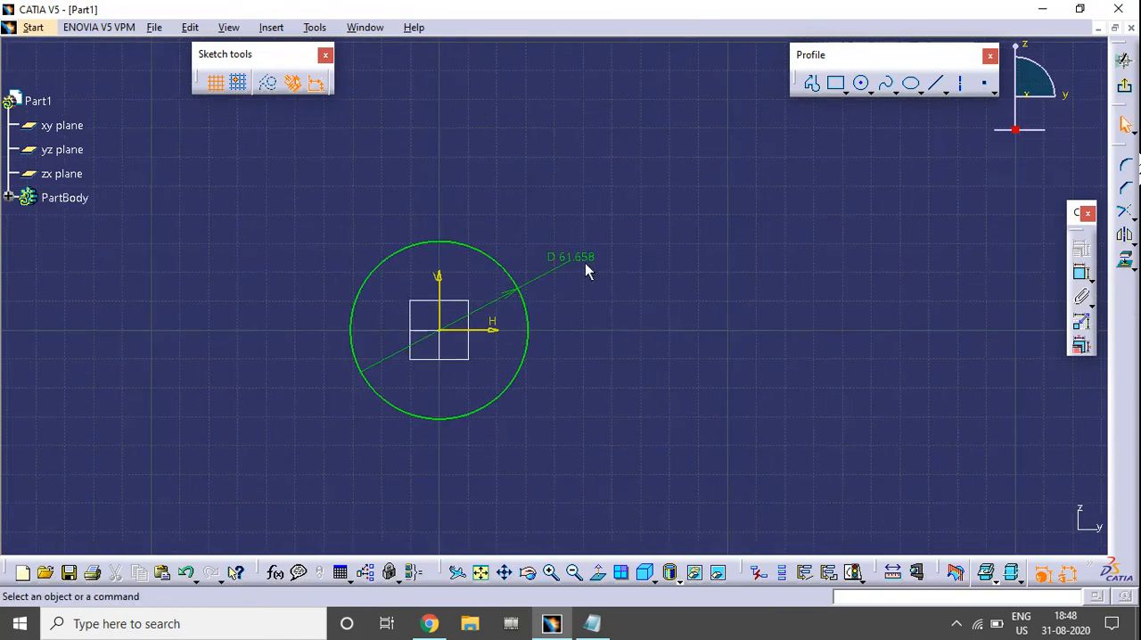
pyautogui.click(860, 83)
pyautogui.moveTo(743, 205); pyautogui.dragTo(683, 311, button='middle')
pyautogui.click(679, 224)
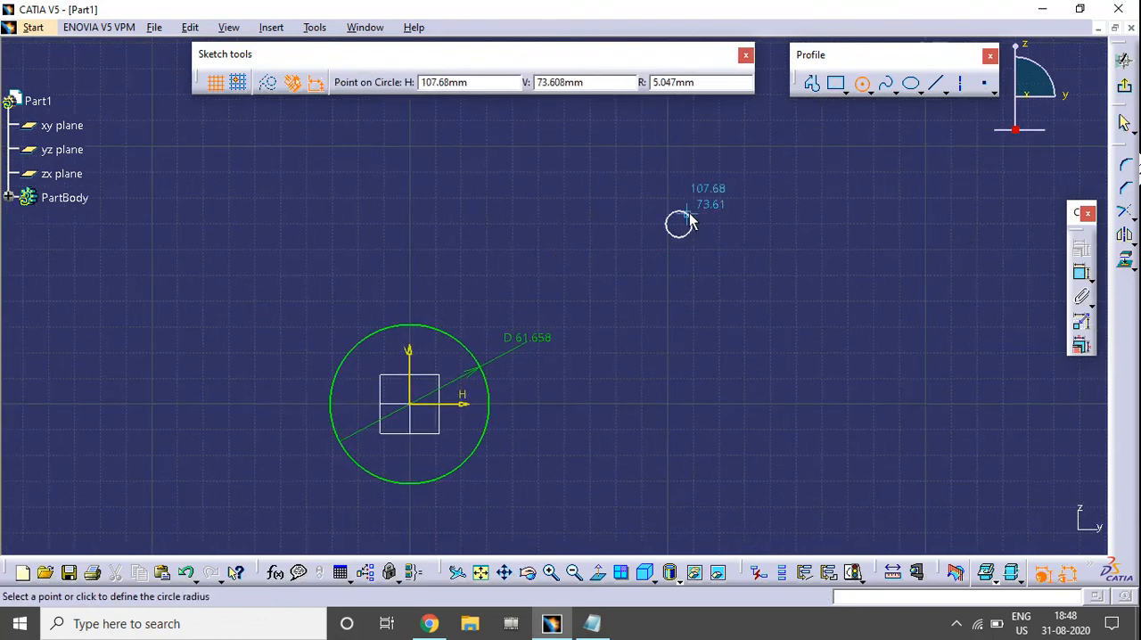
pyautogui.click(735, 184)
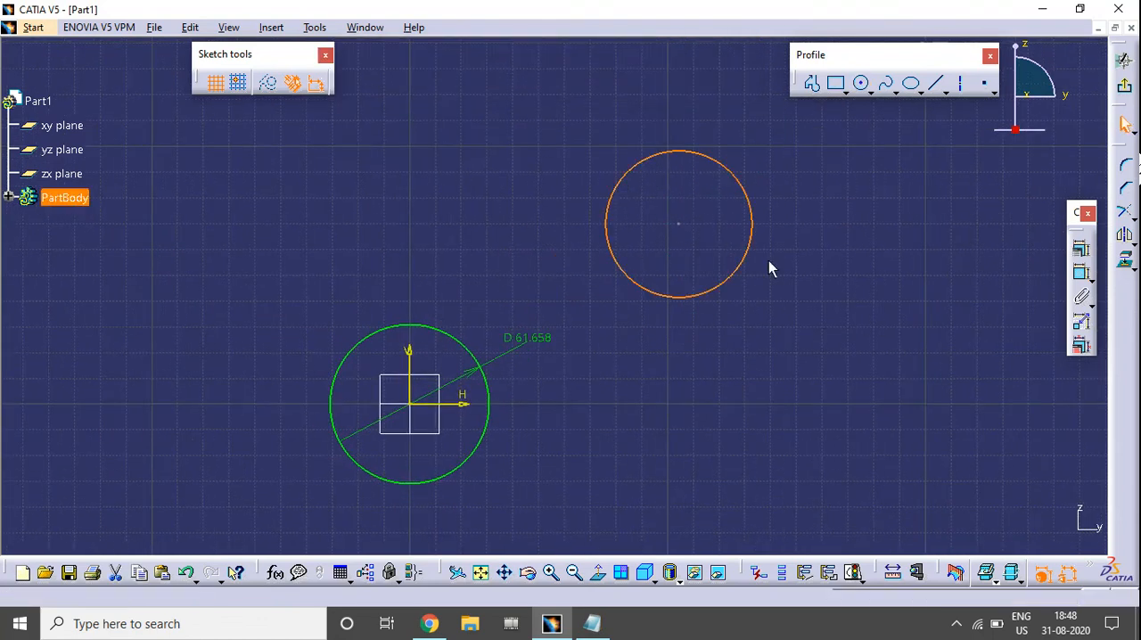
# Dimension the second circle's diameter, placing the value to the right of the circle.
pyautogui.click(1079, 273)
pyautogui.click(750, 214)
pyautogui.click(819, 258)
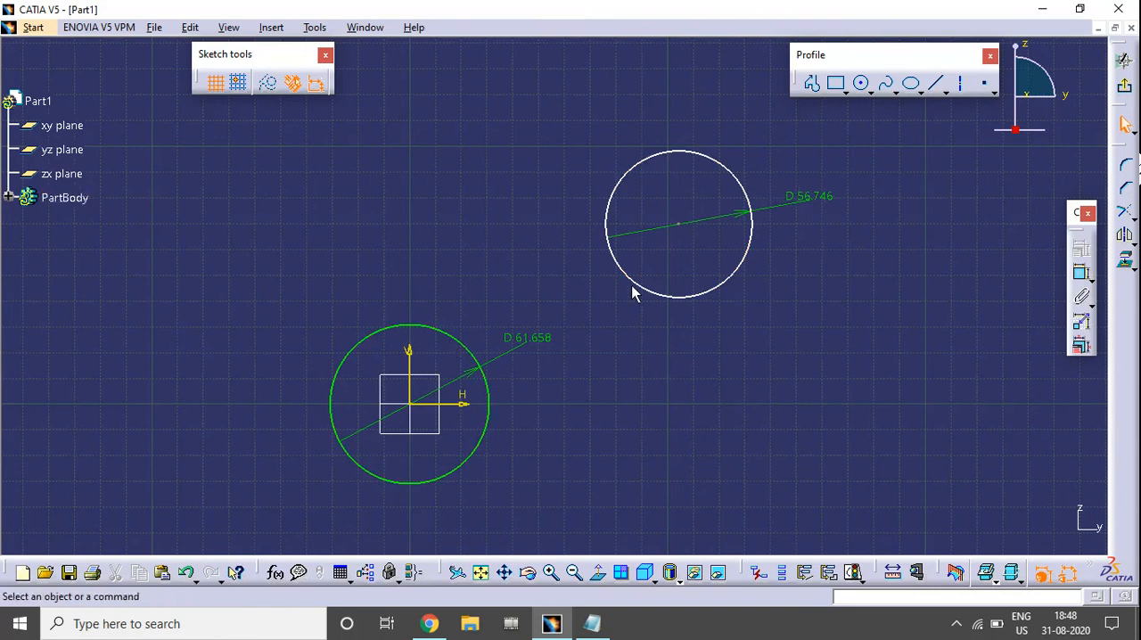
# Move the second circle slightly to the right and up by its centre point, and clear the selection.
pyautogui.moveTo(677, 226)
pyautogui.mouseDown()
pyautogui.moveTo(662, 251)
pyautogui.moveTo(708, 194)
pyautogui.moveTo(739, 208)
pyautogui.moveTo(668, 224)
pyautogui.moveTo(695, 235)
pyautogui.moveTo(685, 211)
pyautogui.mouseUp()
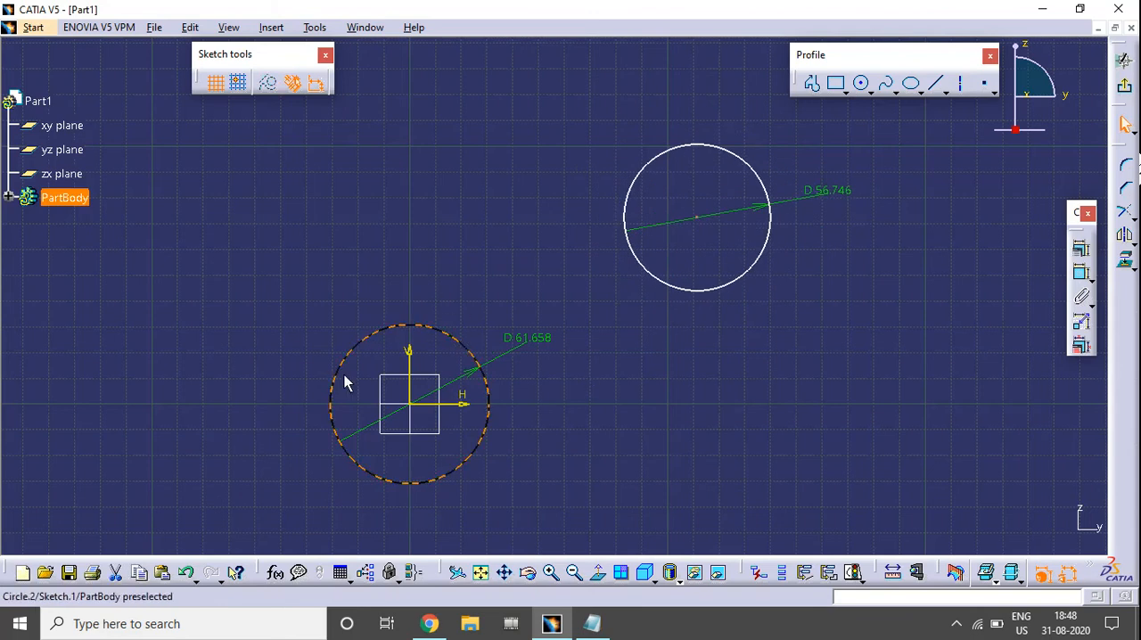
pyautogui.click(621, 429)
pyautogui.moveTo(621, 429)
pyautogui.mouseDown(button='middle')
pyautogui.moveTo(754, 392)
pyautogui.moveTo(757, 414)
pyautogui.moveTo(719, 420)
pyautogui.mouseUp(button='middle')
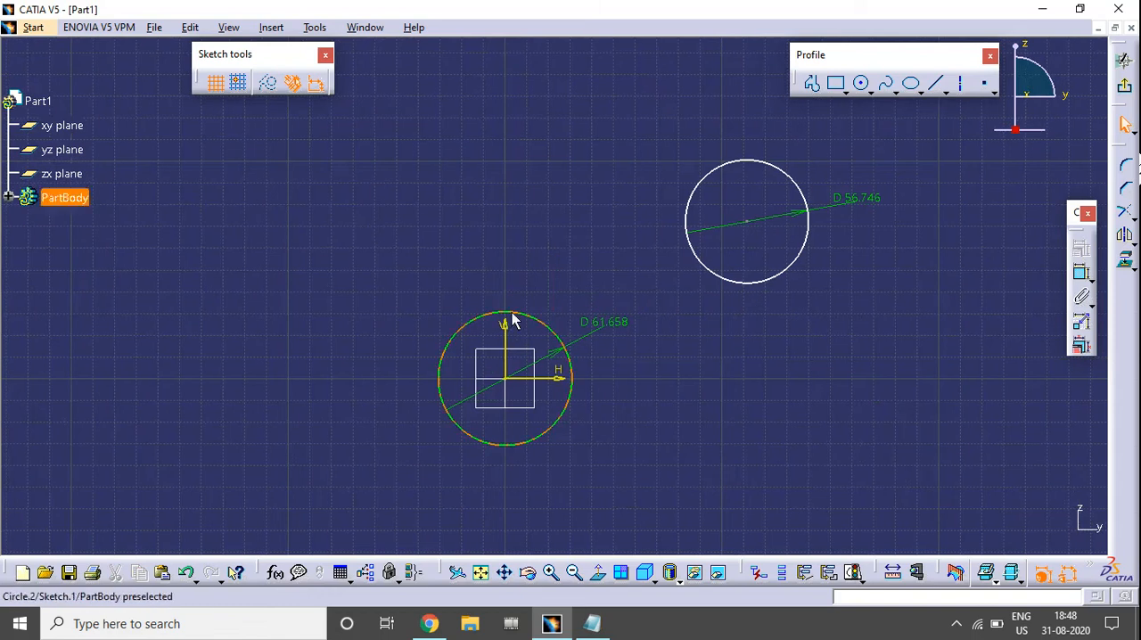
# Try to move the dimensioned circle at the origin, and clear the selection.
pyautogui.moveTo(682, 420); pyautogui.dragTo(635, 414, button='middle')
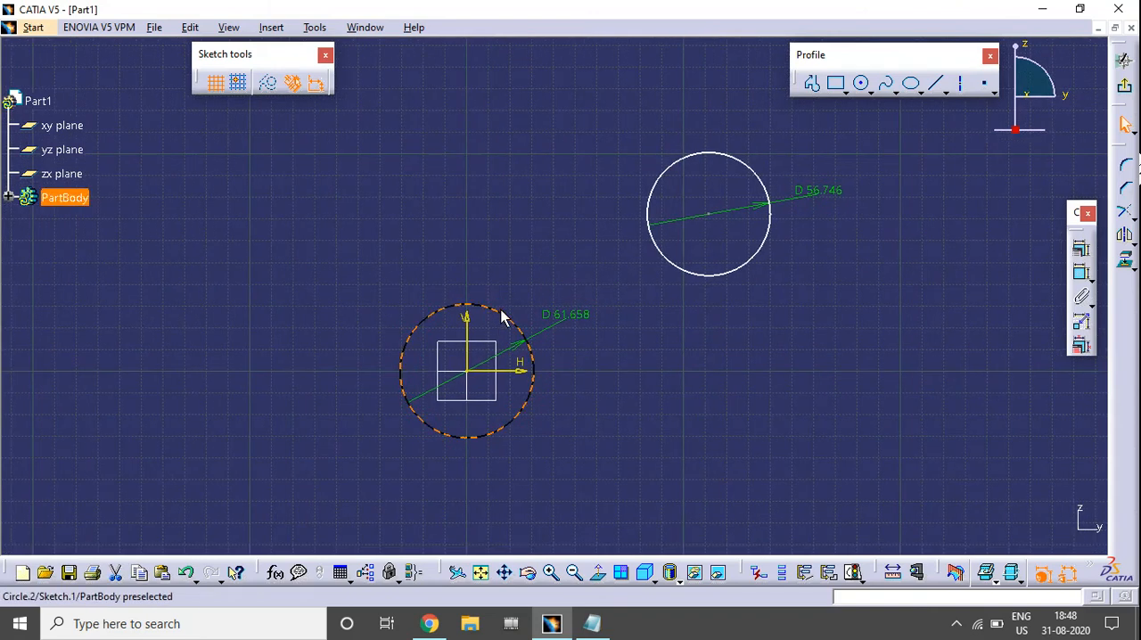
pyautogui.moveTo(312, 295); pyautogui.dragTo(391, 301)
pyautogui.click(767, 417)
# Move the second circle farther up from the horizontal axis, shifting it twice by its edge, and clear the selection.
pyautogui.moveTo(711, 283)
pyautogui.mouseDown()
pyautogui.moveTo(805, 209)
pyautogui.moveTo(673, 306)
pyautogui.moveTo(755, 217)
pyautogui.moveTo(866, 319)
pyautogui.moveTo(784, 219)
pyautogui.moveTo(907, 370)
pyautogui.moveTo(656, 209)
pyautogui.moveTo(748, 210)
pyautogui.moveTo(726, 234)
pyautogui.mouseUp()
pyautogui.click(733, 329)
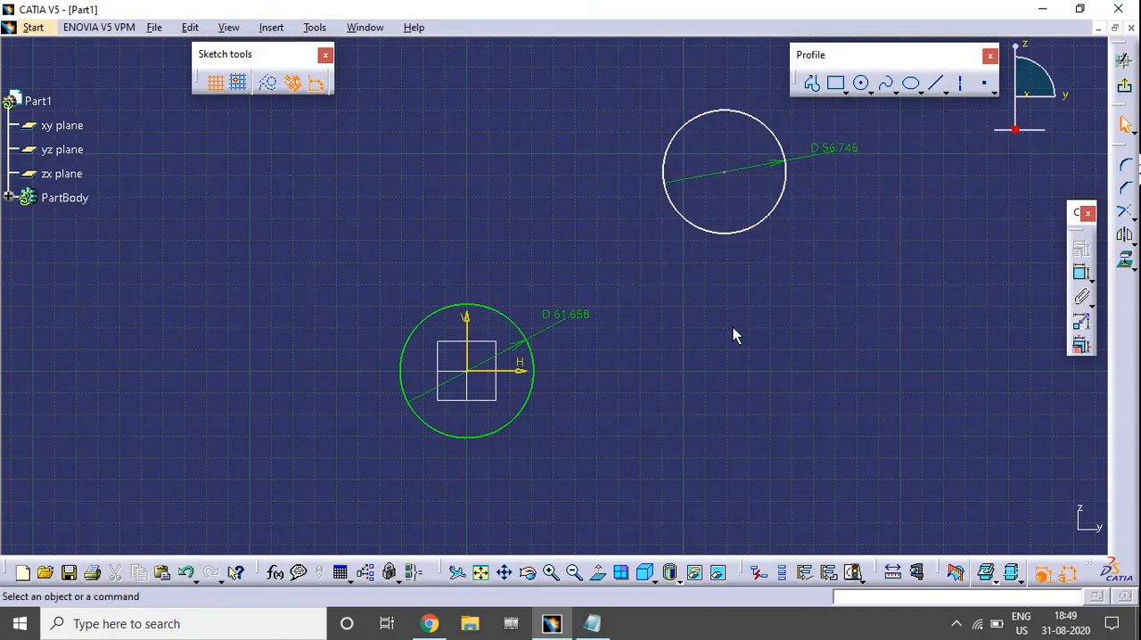
pyautogui.moveTo(733, 328); pyautogui.dragTo(724, 424, button='middle')
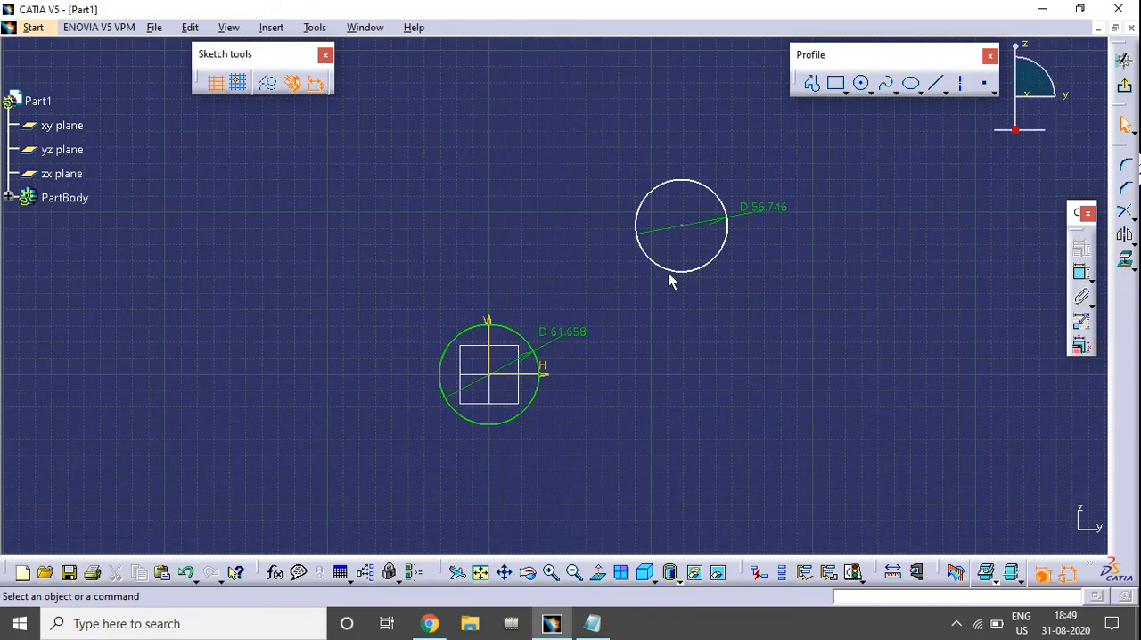
pyautogui.moveTo(675, 272)
pyautogui.mouseDown()
pyautogui.moveTo(670, 243)
pyautogui.moveTo(670, 252)
pyautogui.mouseUp()
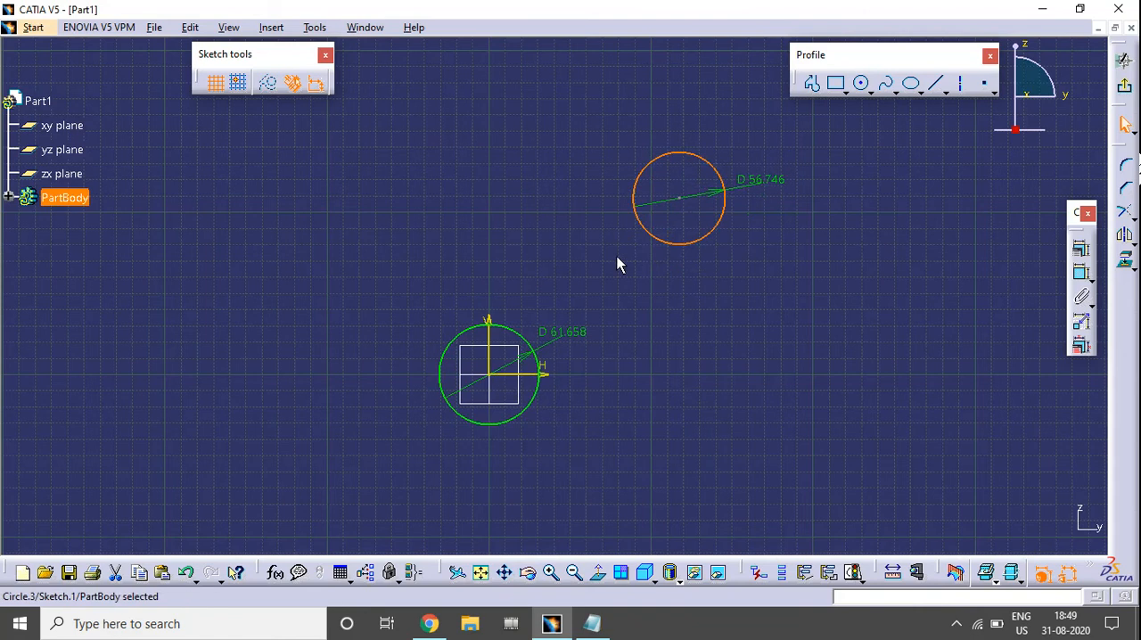
pyautogui.click(660, 324)
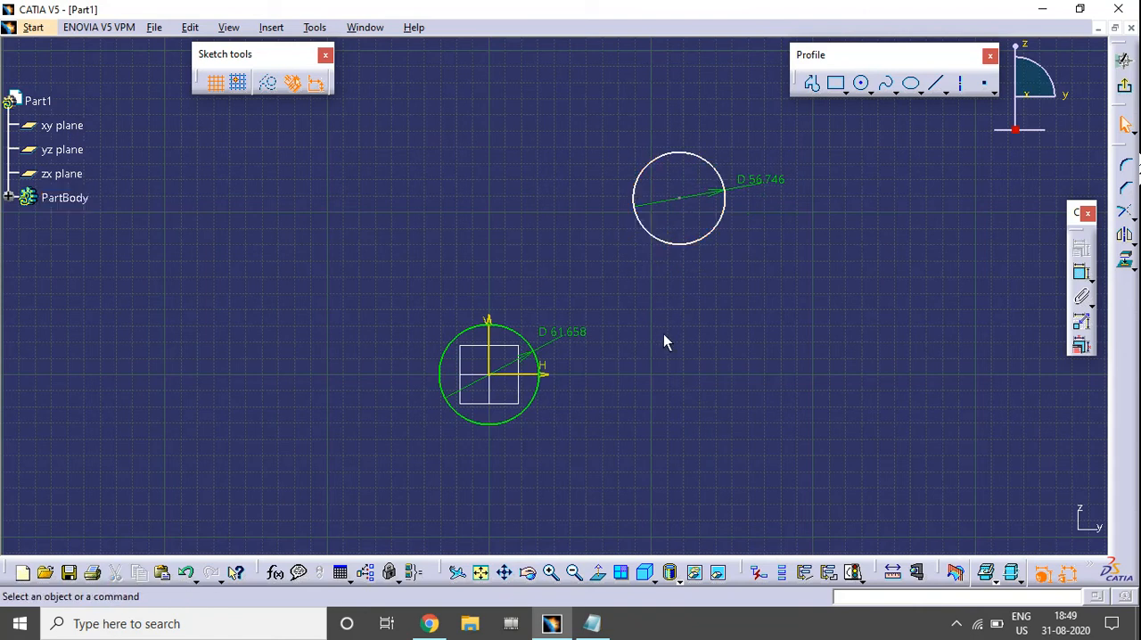
# Examine the origin circle and its centre point to check how it is positioned on the sketch axes.
pyautogui.click(520, 338)
pyautogui.moveTo(587, 396)
pyautogui.mouseDown(button='middle')
pyautogui.moveTo(647, 310)
pyautogui.moveTo(639, 278)
pyautogui.mouseUp(button='middle')
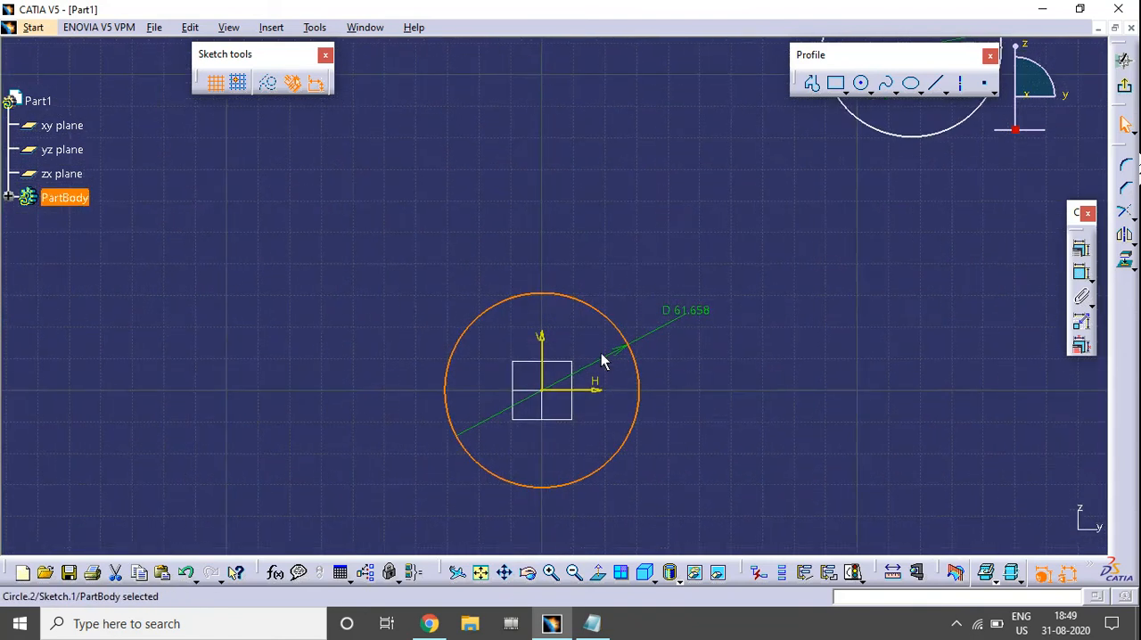
pyautogui.click(550, 396)
pyautogui.click(749, 418)
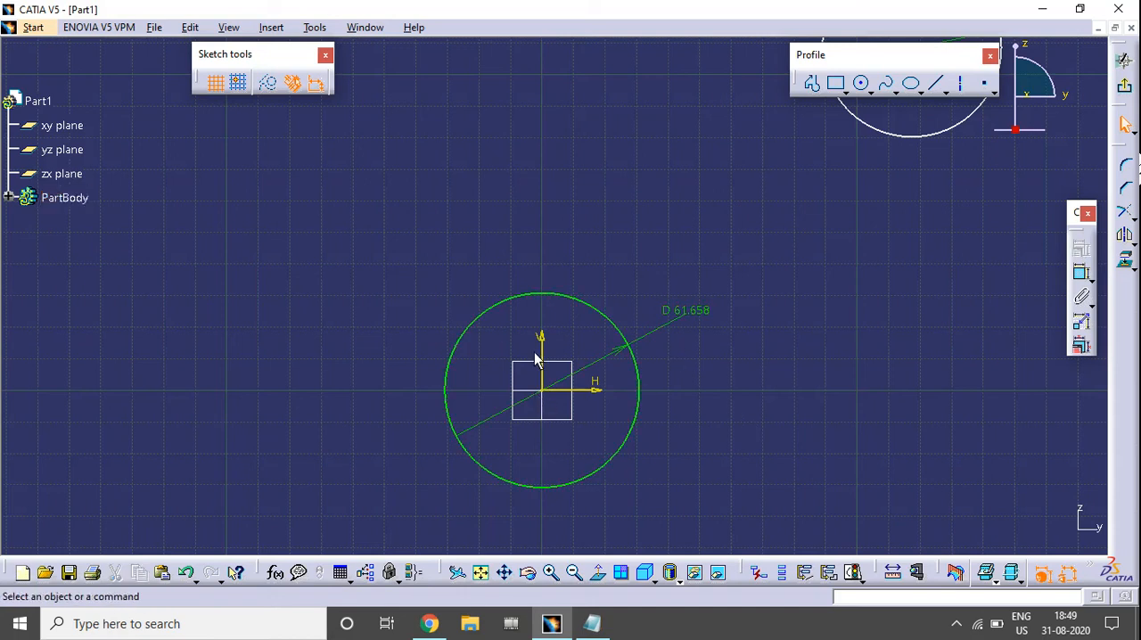
pyautogui.moveTo(569, 389)
pyautogui.mouseDown(button='middle')
pyautogui.moveTo(761, 295)
pyautogui.moveTo(755, 338)
pyautogui.moveTo(742, 340)
pyautogui.moveTo(778, 327)
pyautogui.mouseUp(button='middle')
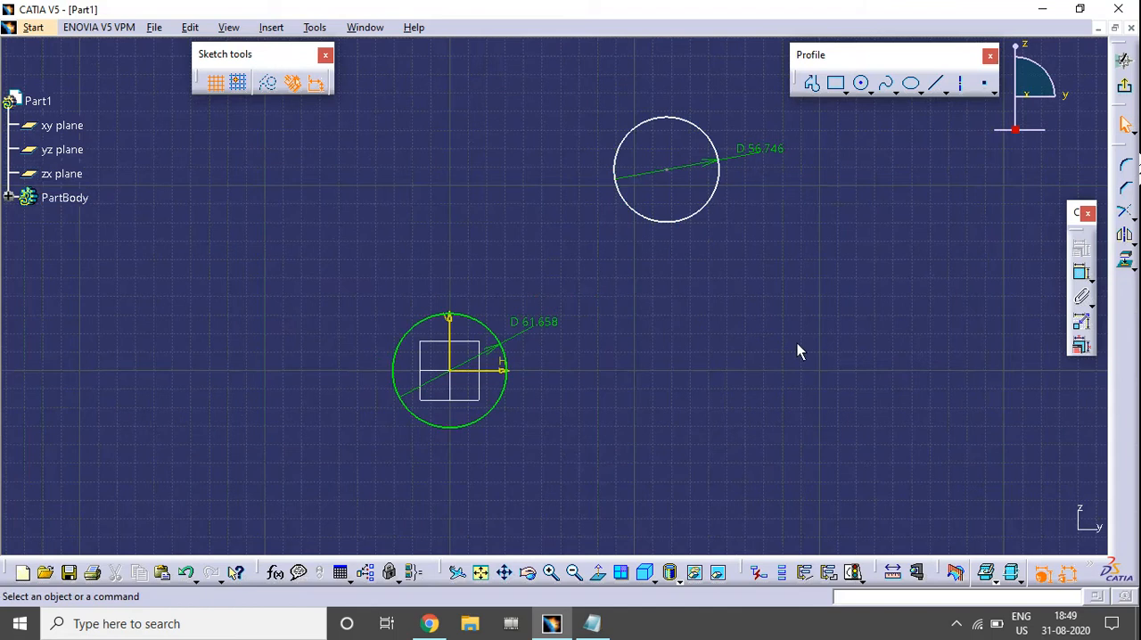
# Dimension the vertical distance from the second circle's centre to the horizontal axis, and shift the circle slightly to the left.
pyautogui.click(1081, 273)
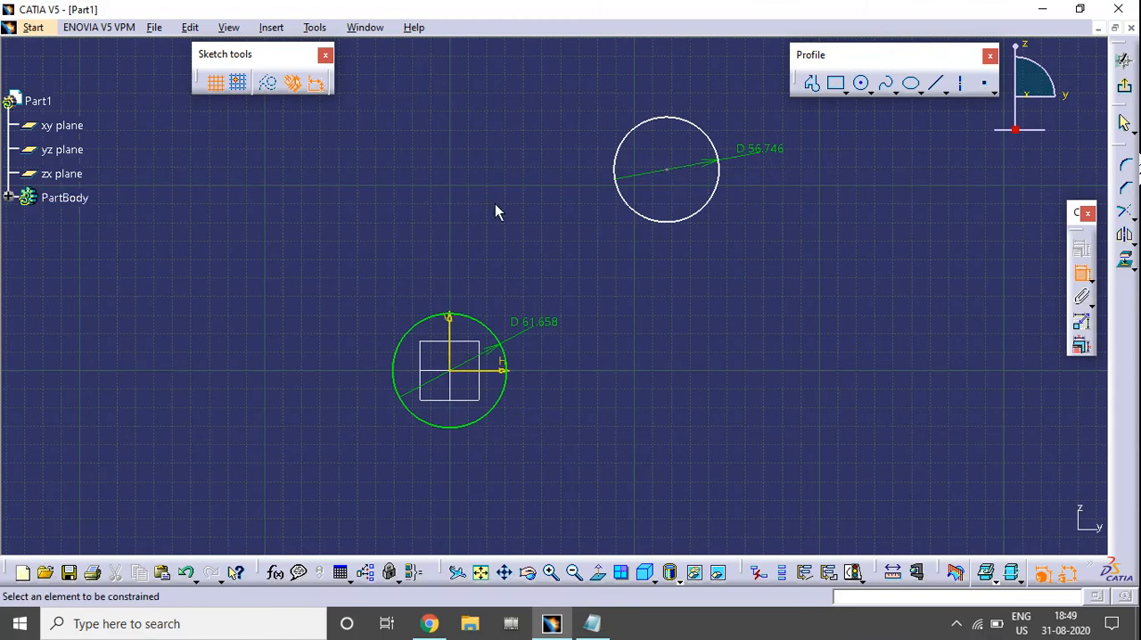
pyautogui.click(667, 171)
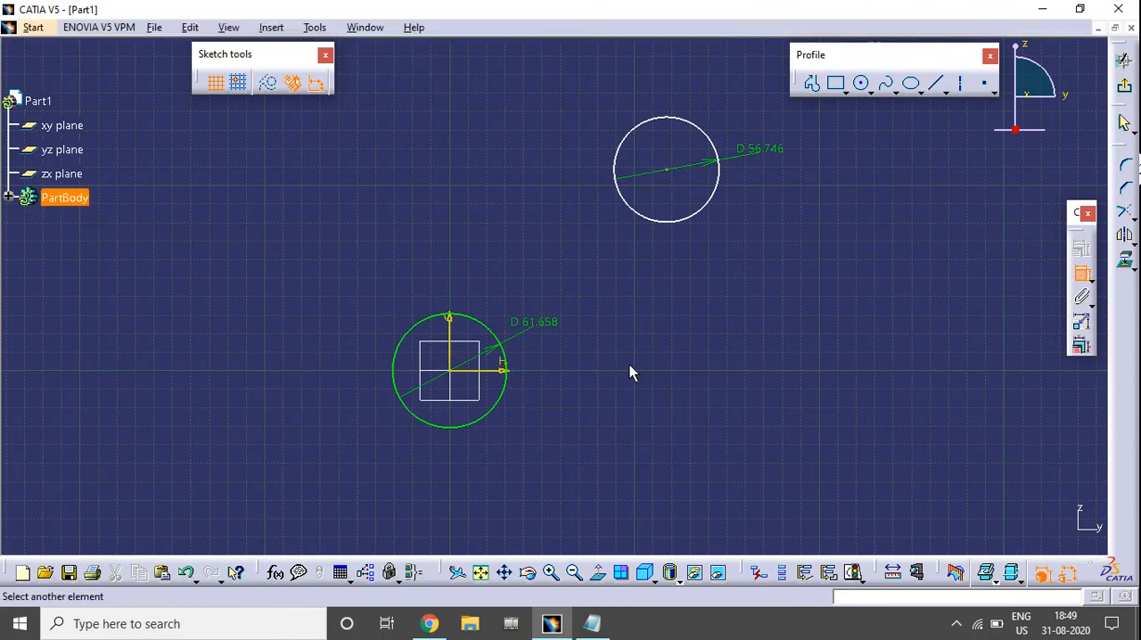
pyautogui.click(503, 370)
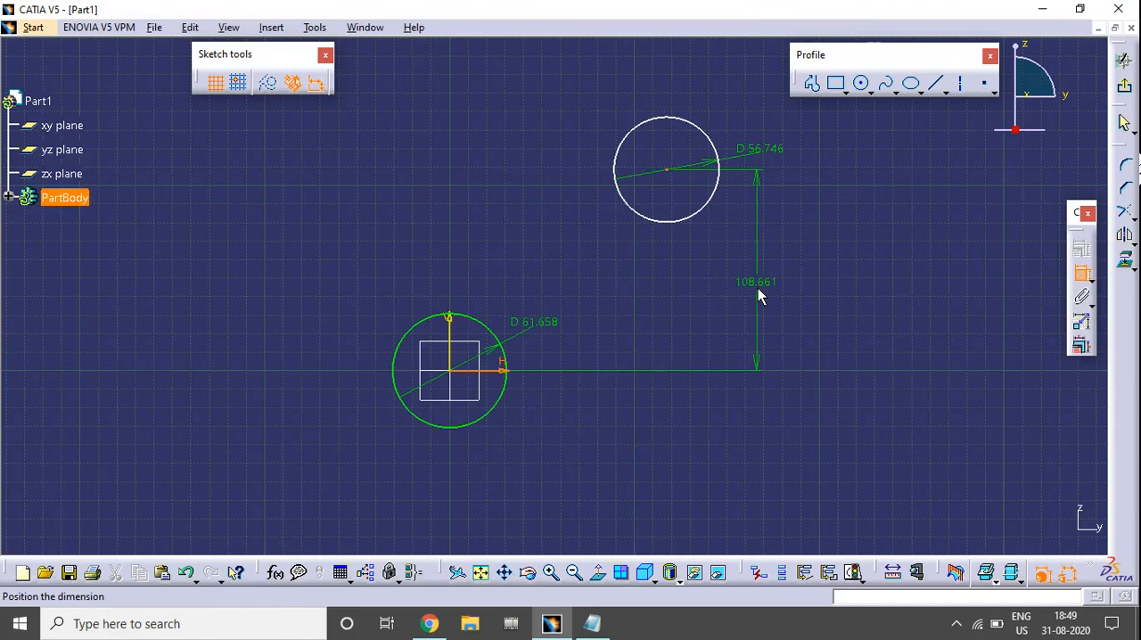
pyautogui.click(758, 288)
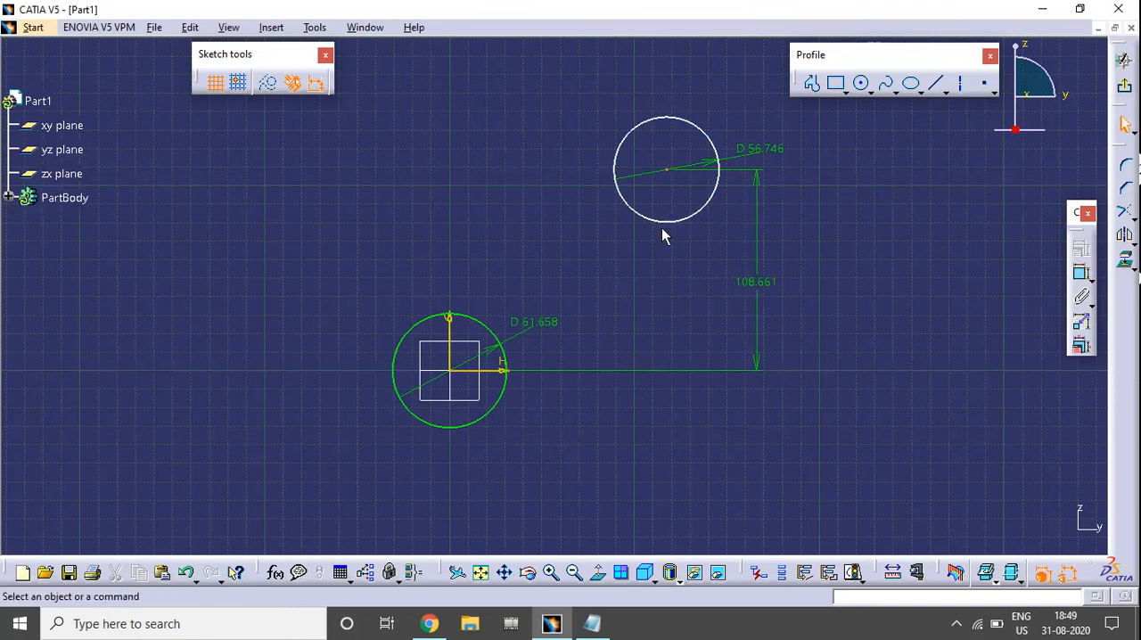
pyautogui.moveTo(657, 229); pyautogui.dragTo(661, 252)
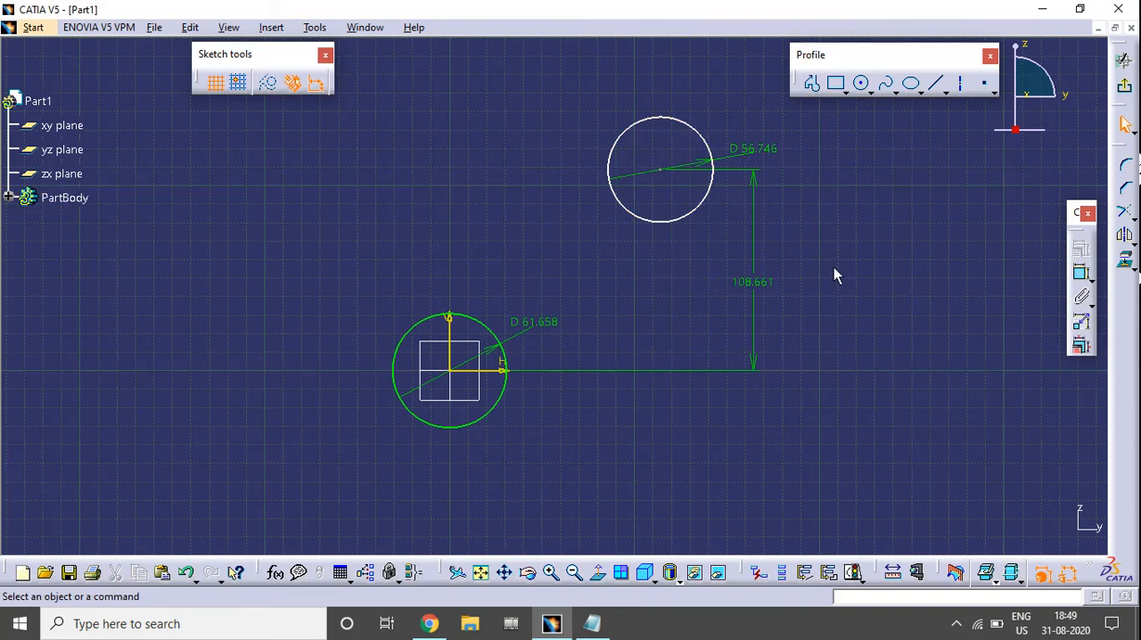
# Dimension the horizontal distance between the vertical axis and the second circle's centre, placing the value below that circle.
pyautogui.click(1081, 272)
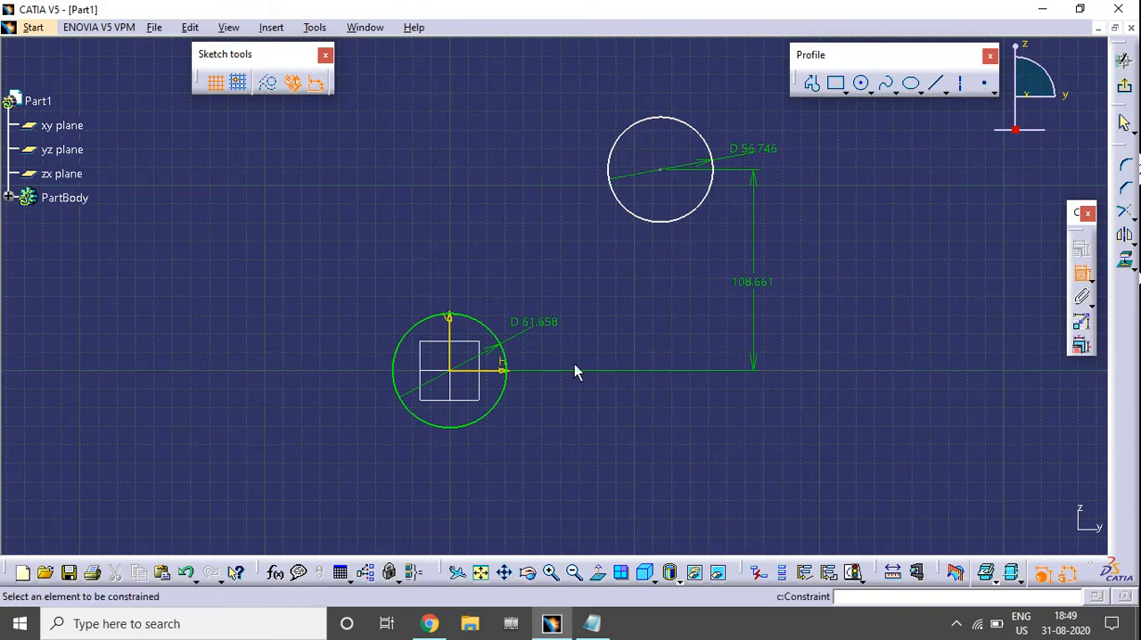
pyautogui.click(451, 334)
pyautogui.click(660, 178)
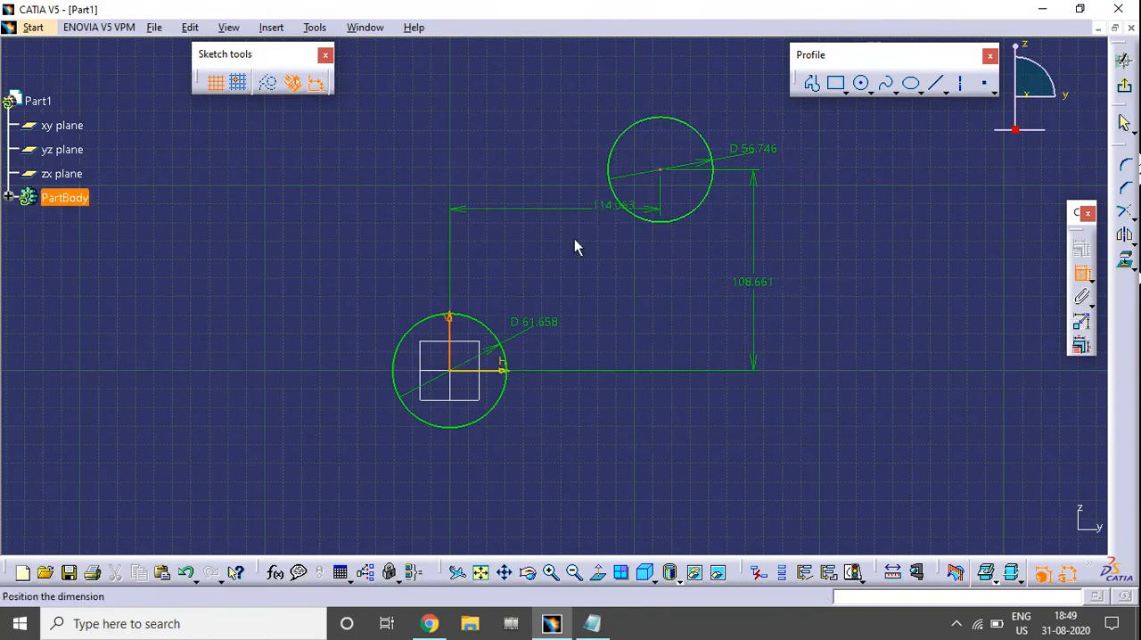
pyautogui.click(550, 260)
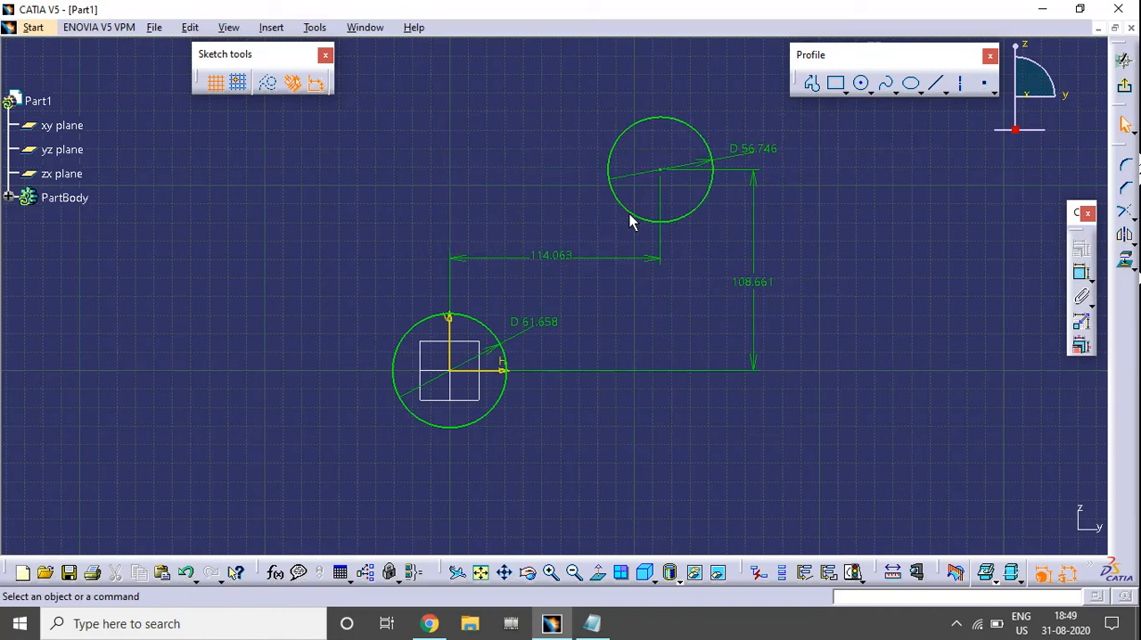
pyautogui.click(698, 205)
pyautogui.click(828, 308)
pyautogui.moveTo(806, 314); pyautogui.dragTo(822, 359, button='middle')
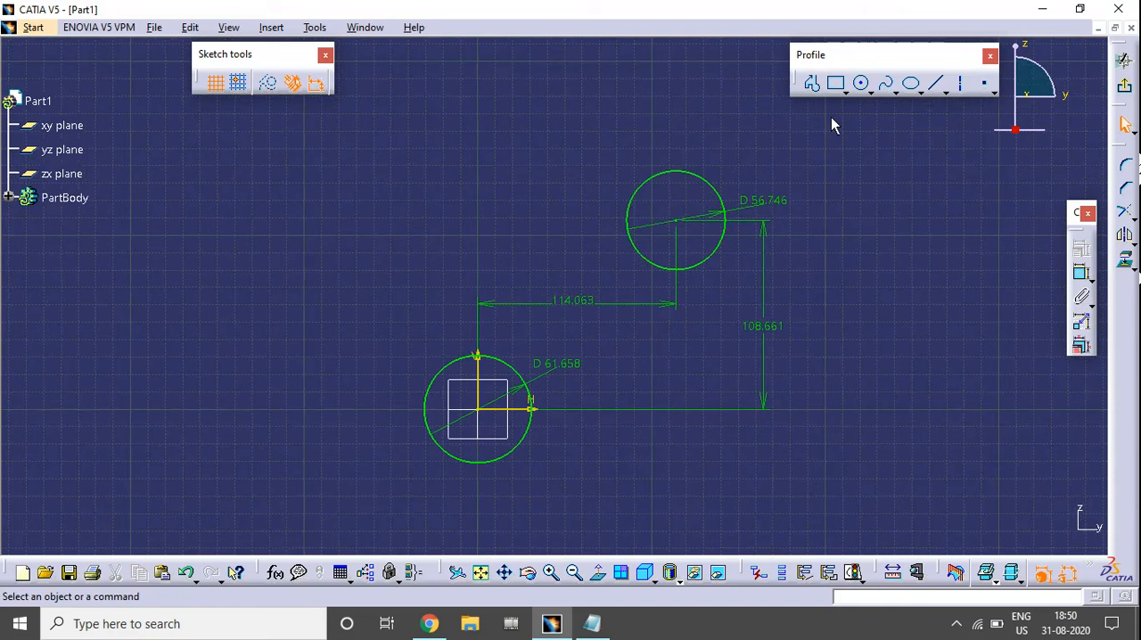
# Sketch a rectangle about 82 mm wide and 60 mm high, above and to the left of the origin circle.
pyautogui.click(836, 84)
pyautogui.click(169, 168)
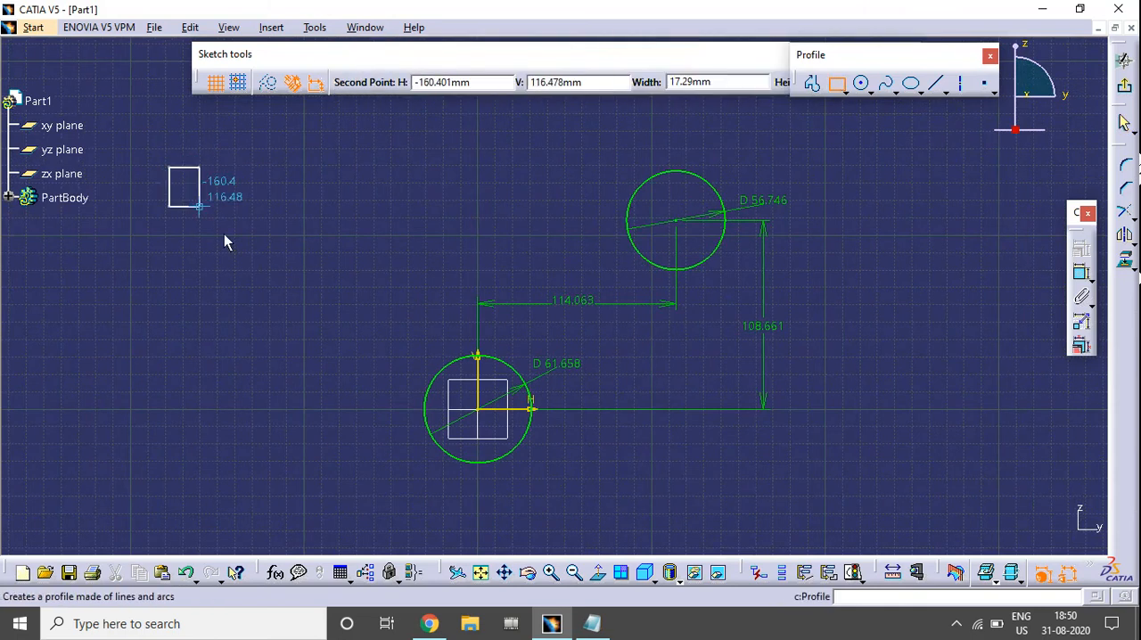
pyautogui.click(295, 279)
pyautogui.moveTo(484, 281); pyautogui.dragTo(526, 316, button='middle')
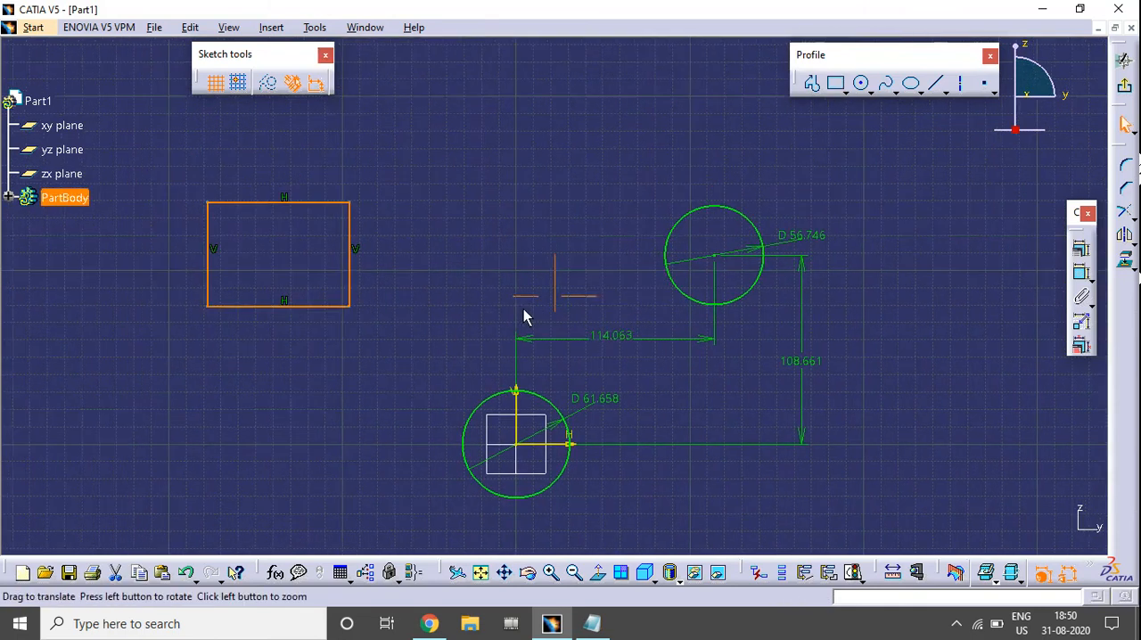
# Dimension the rectangle's width above its upper edge and its height beside its left edge.
pyautogui.click(1079, 273)
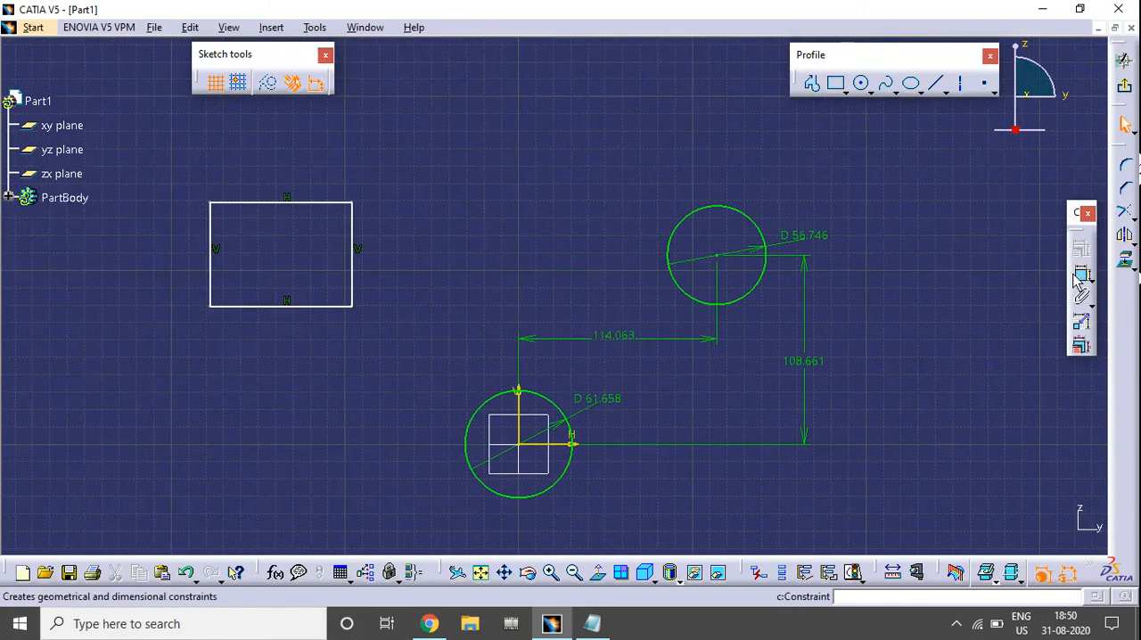
pyautogui.click(306, 203)
pyautogui.click(305, 202)
pyautogui.click(210, 233)
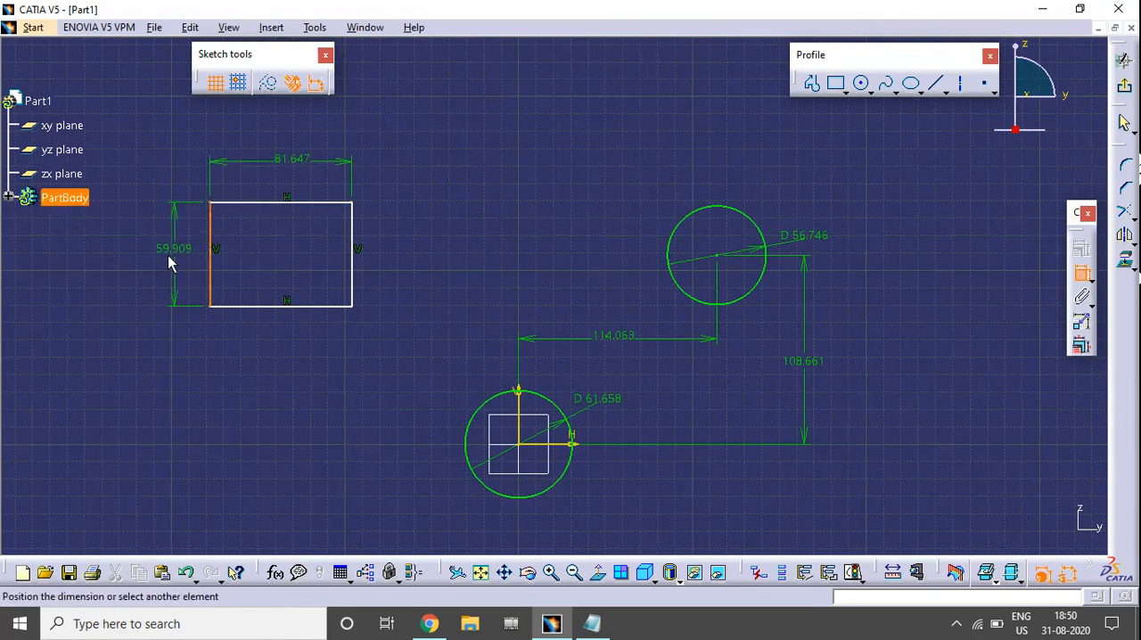
pyautogui.click(144, 258)
pyautogui.moveTo(463, 287)
pyautogui.mouseDown(button='middle')
pyautogui.moveTo(560, 285)
pyautogui.moveTo(542, 308)
pyautogui.moveTo(502, 291)
pyautogui.mouseUp(button='middle')
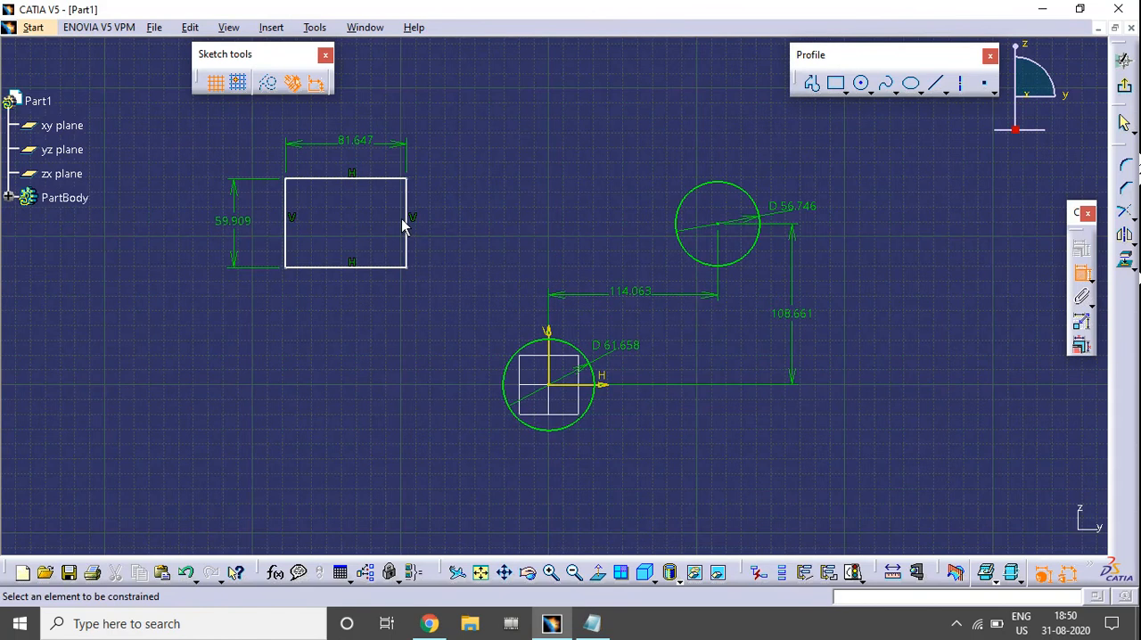
# Dimension the distances from the rectangle's lower edge to the horizontal axis and from its right edge to the vertical axis.
pyautogui.click(344, 267)
pyautogui.click(586, 392)
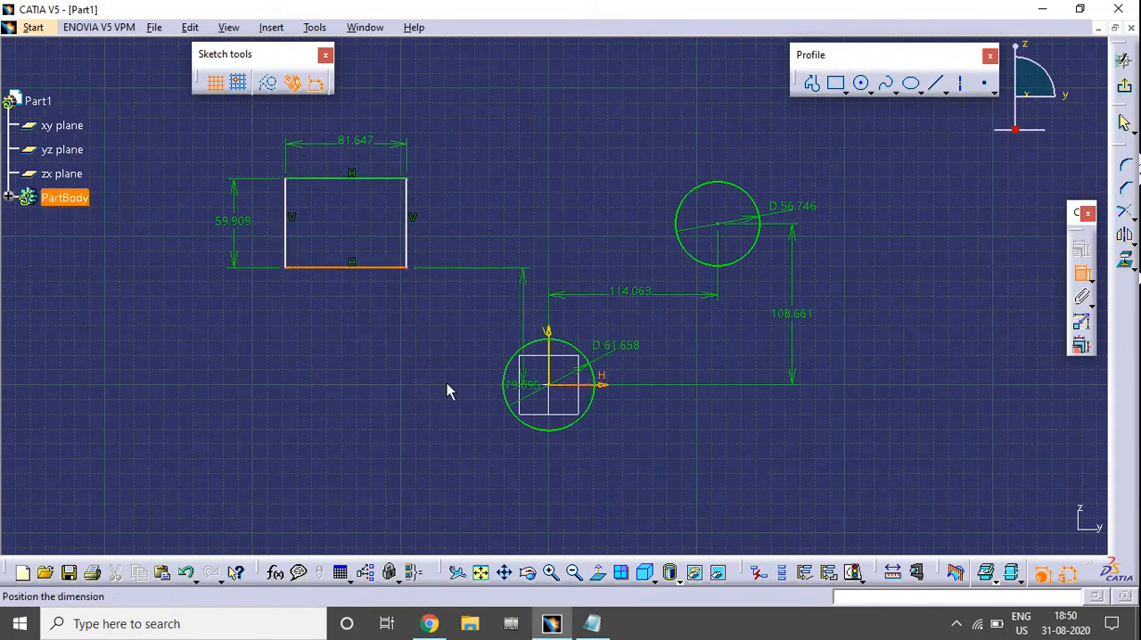
pyautogui.click(321, 356)
pyautogui.click(550, 350)
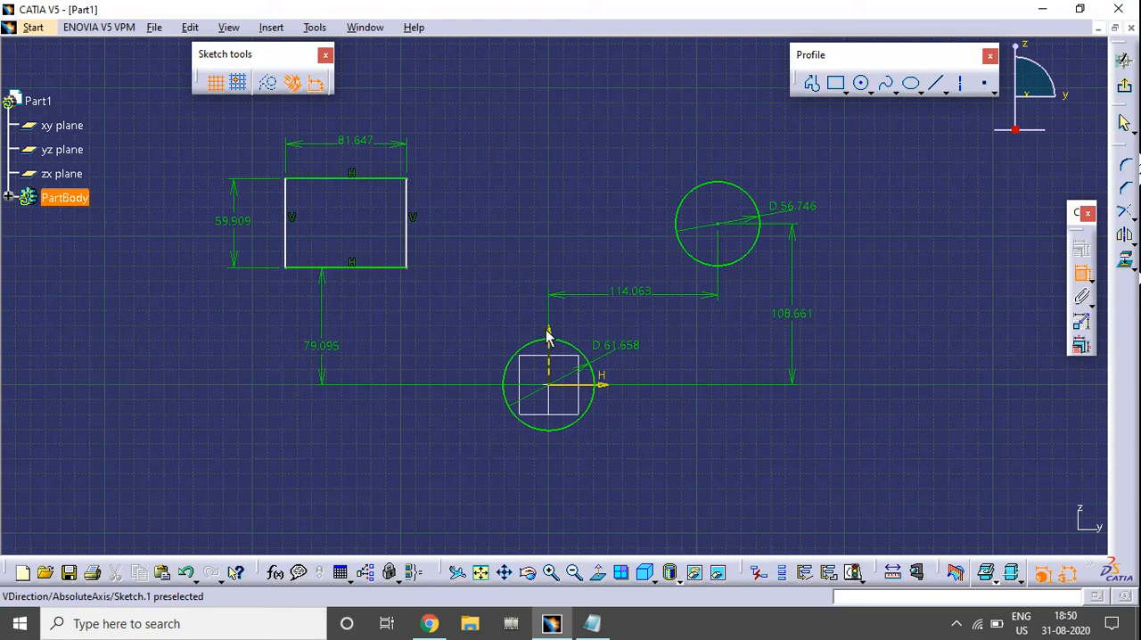
pyautogui.click(407, 218)
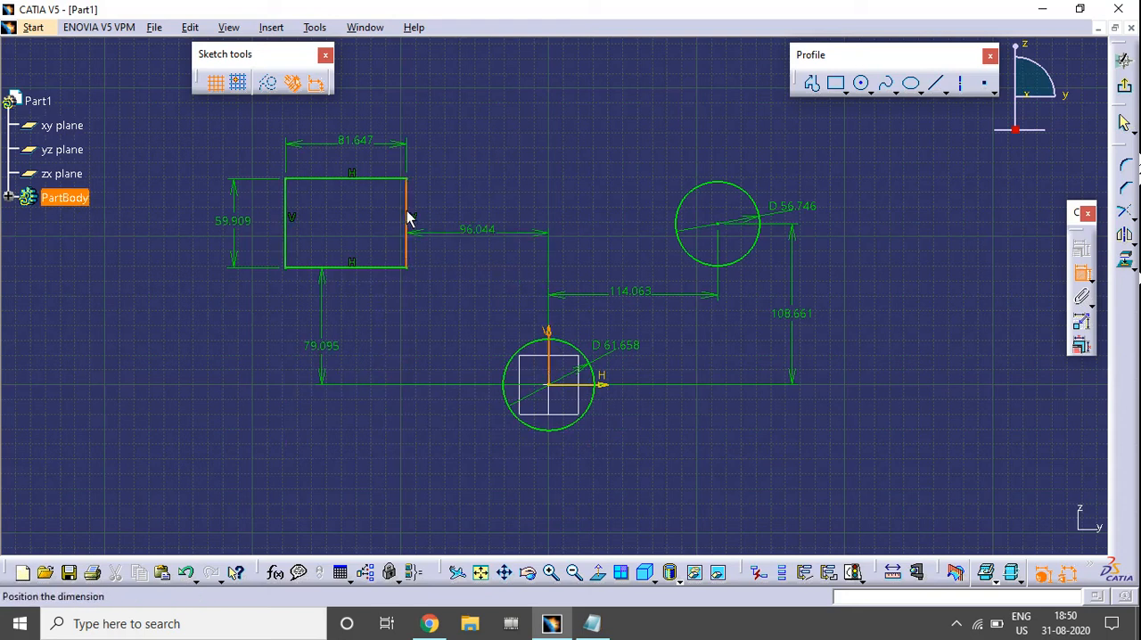
pyautogui.click(498, 244)
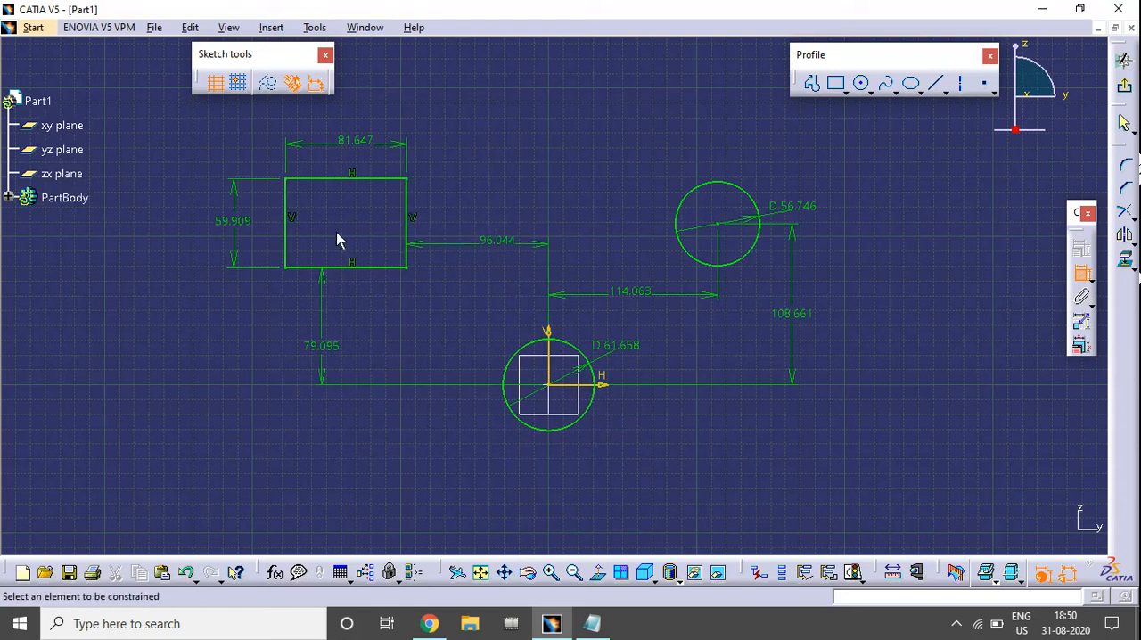
pyautogui.moveTo(600, 284); pyautogui.dragTo(496, 323, button='middle')
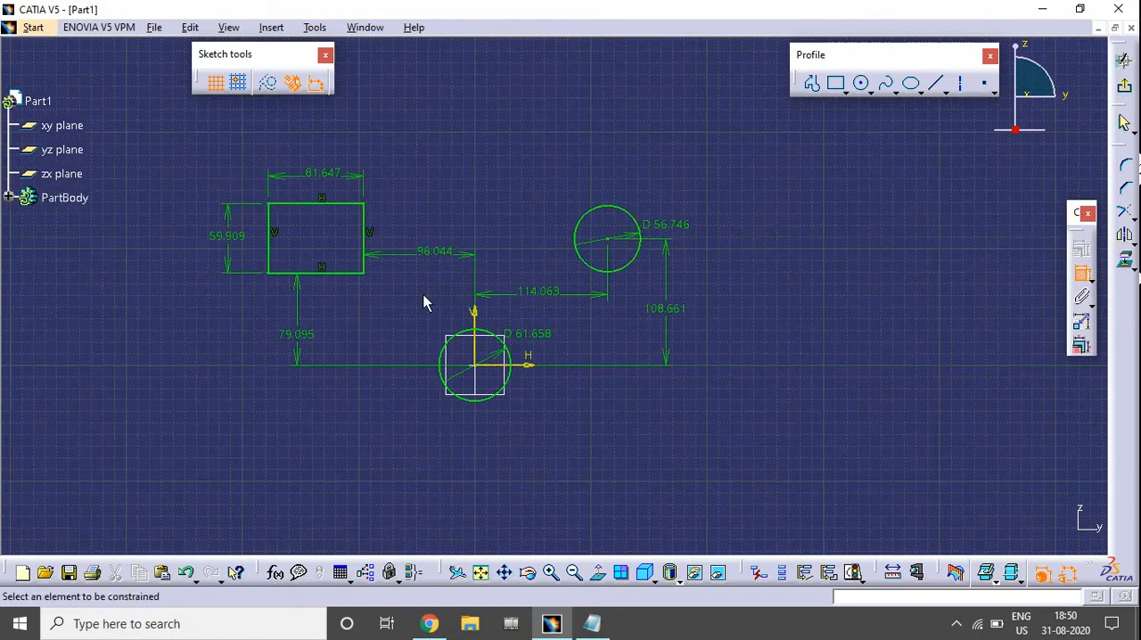
# Sketch a centered rectangle about 156 mm wide and 95 mm high around the origin, and clear the selection.
pyautogui.click(841, 89)
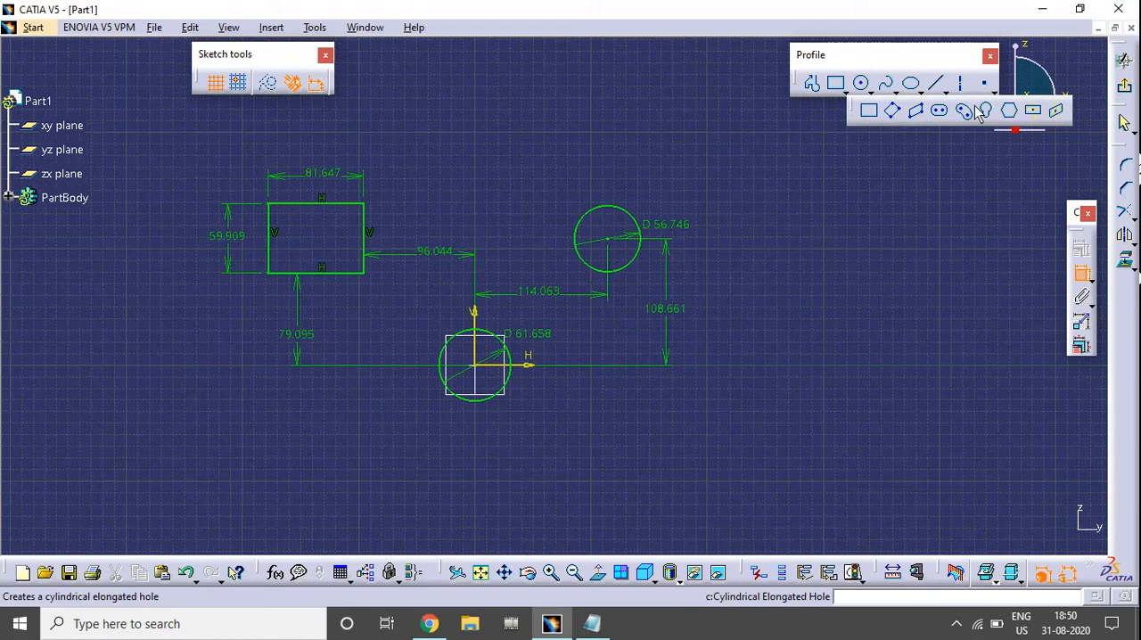
pyautogui.click(1035, 111)
pyautogui.moveTo(650, 354)
pyautogui.mouseDown(button='middle')
pyautogui.moveTo(699, 317)
pyautogui.moveTo(694, 236)
pyautogui.mouseUp(button='middle')
pyautogui.click(490, 364)
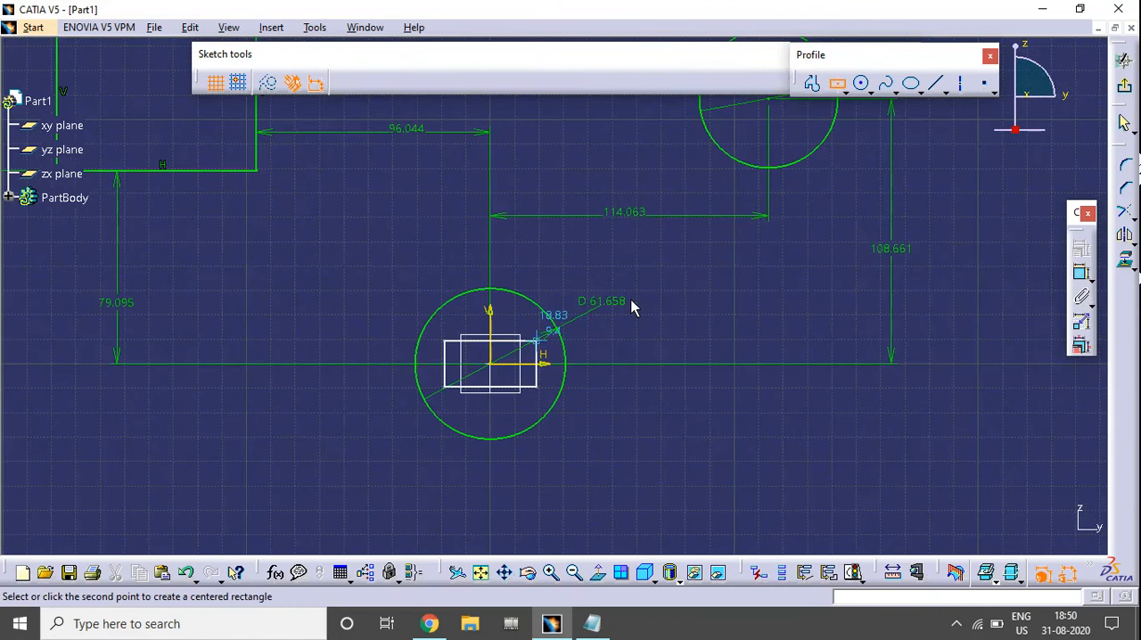
pyautogui.click(681, 247)
pyautogui.moveTo(767, 356)
pyautogui.mouseDown(button='middle')
pyautogui.moveTo(782, 298)
pyautogui.moveTo(838, 389)
pyautogui.mouseUp(button='middle')
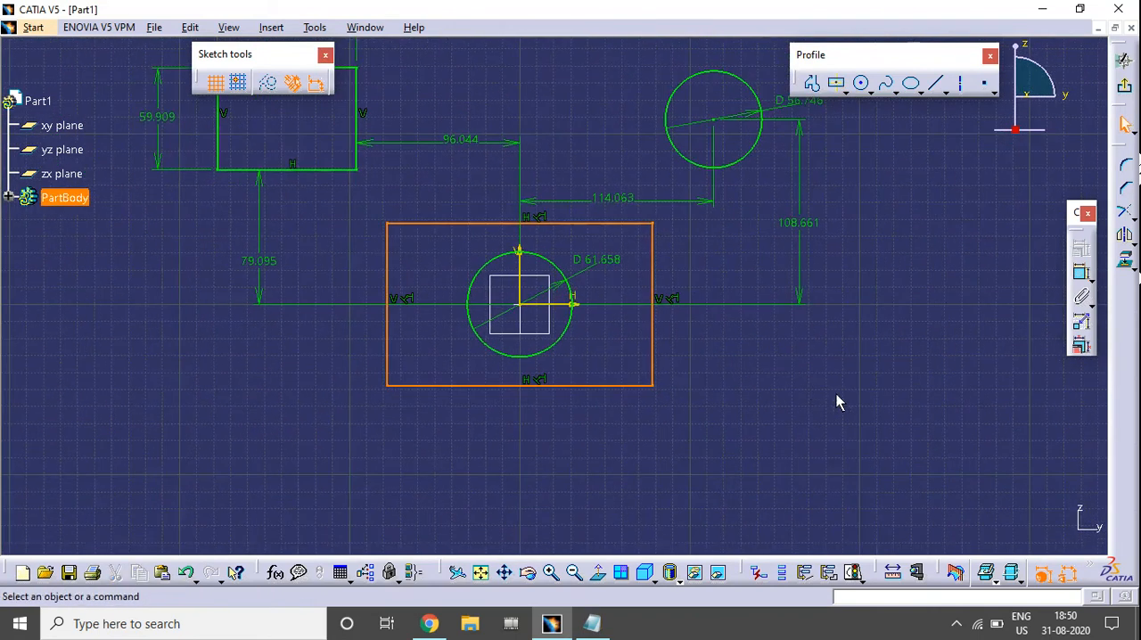
pyautogui.click(838, 390)
# Dimension the centered rectangle's width below its lower edge and its height to the right of its right edge.
pyautogui.click(1081, 277)
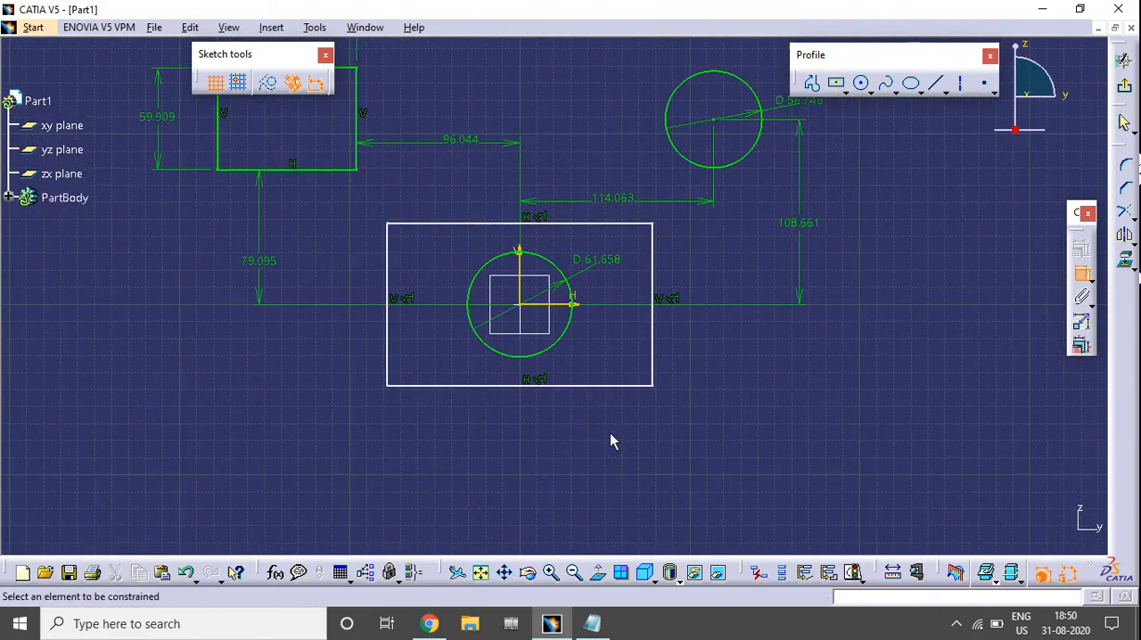
pyautogui.click(592, 386)
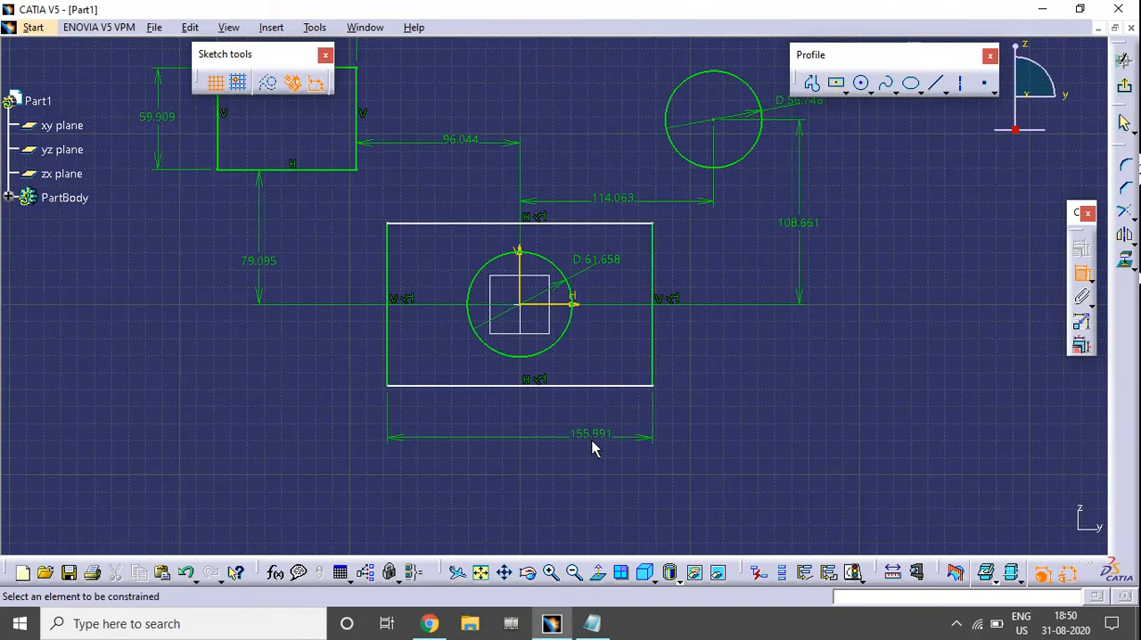
pyautogui.click(652, 357)
pyautogui.click(723, 360)
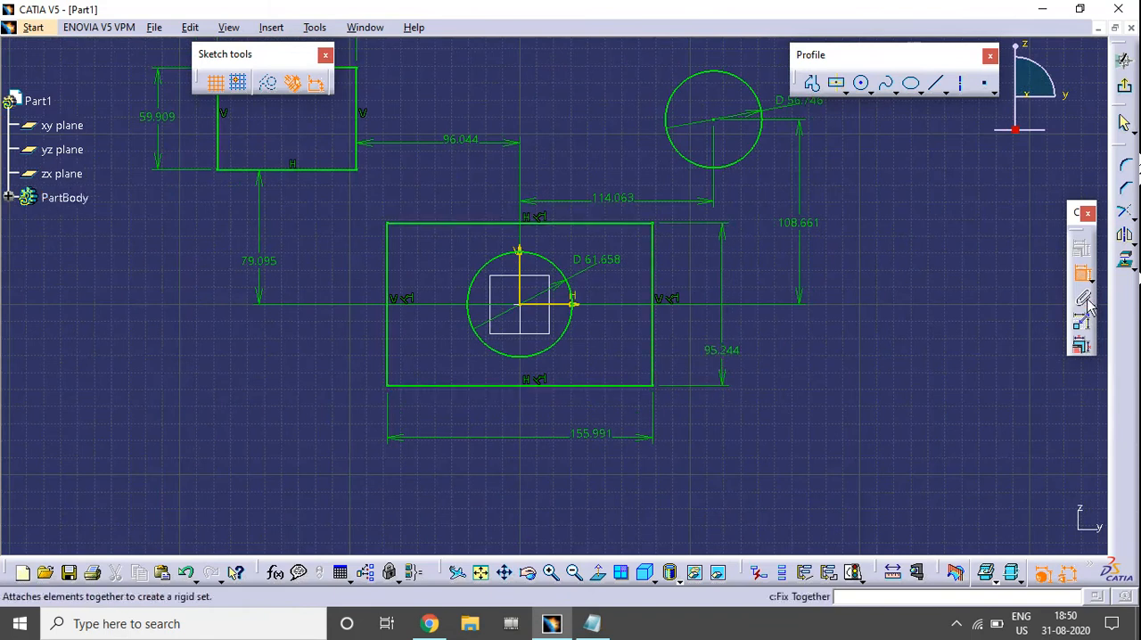
pyautogui.click(1084, 278)
pyautogui.click(1083, 276)
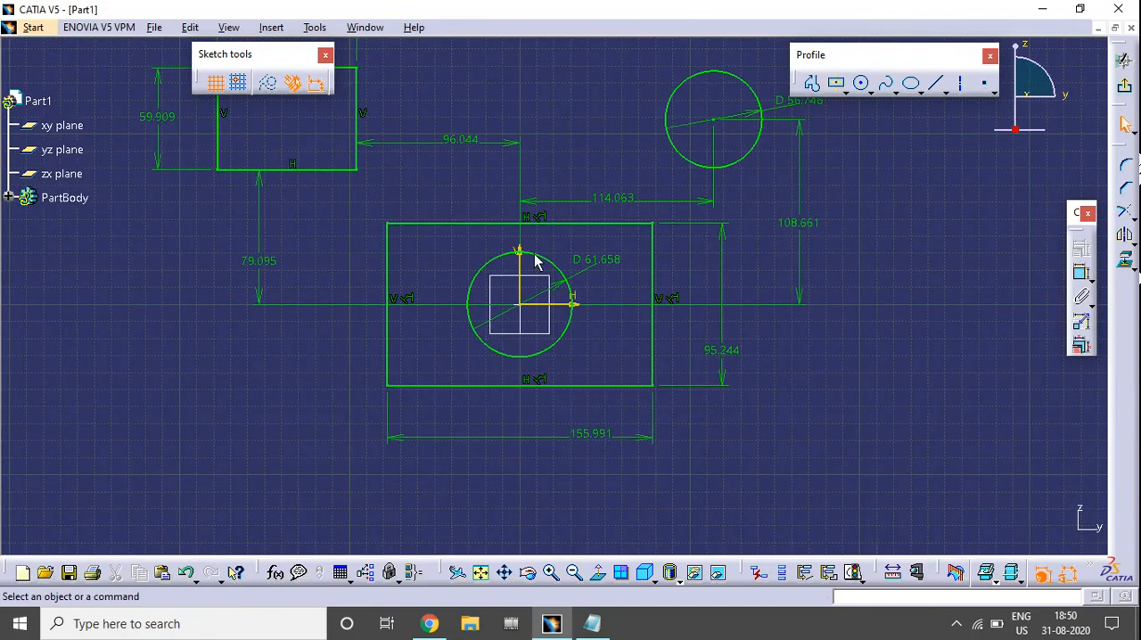
pyautogui.moveTo(703, 278)
pyautogui.mouseDown(button='middle')
pyautogui.moveTo(701, 317)
pyautogui.moveTo(631, 348)
pyautogui.mouseUp(button='middle')
pyautogui.moveTo(700, 330); pyautogui.dragTo(749, 328, button='middle')
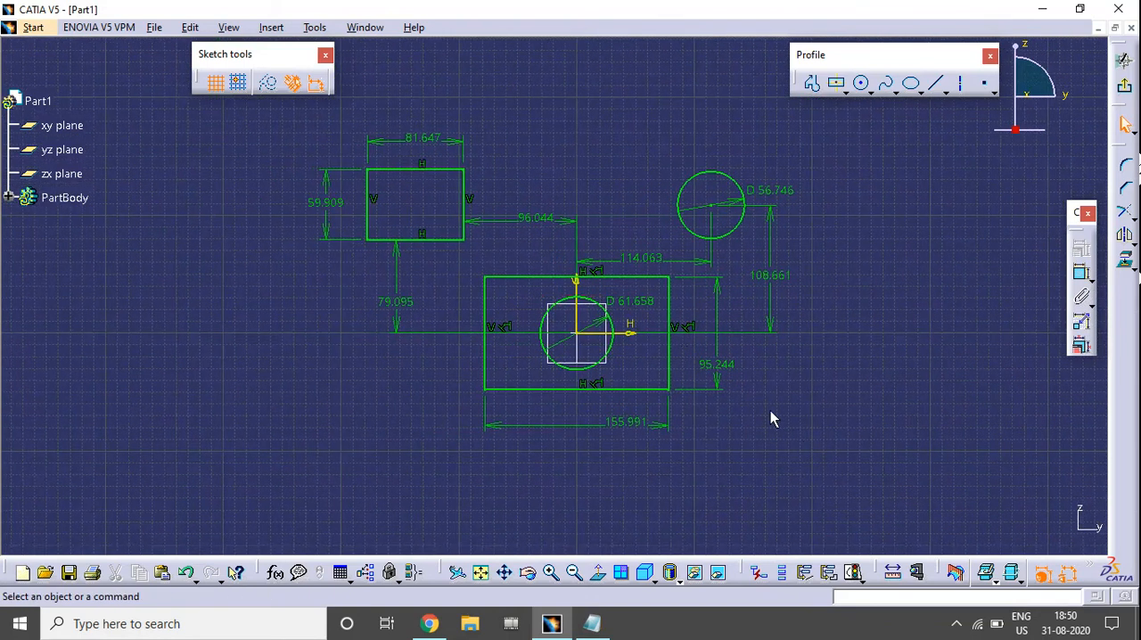
# Delete all the rectangles, circles and dimensions from the sketch, and clear the selection.
pyautogui.click(574, 336)
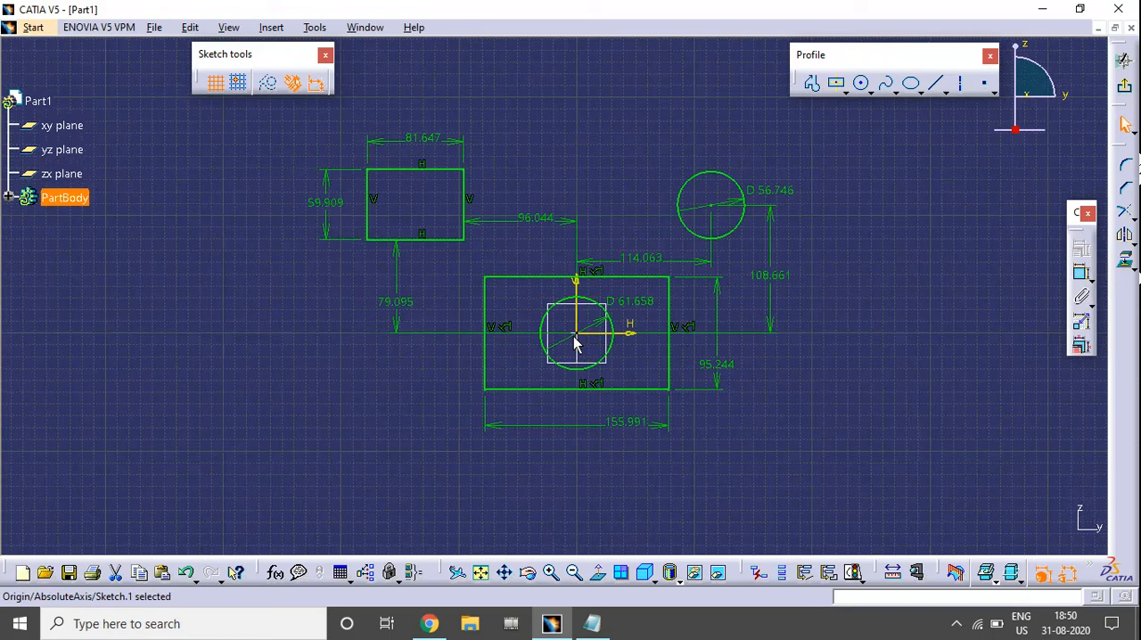
pyautogui.moveTo(163, 108)
pyautogui.mouseDown()
pyautogui.moveTo(525, 301)
pyautogui.moveTo(862, 458)
pyautogui.mouseUp()
pyautogui.press('Delete')
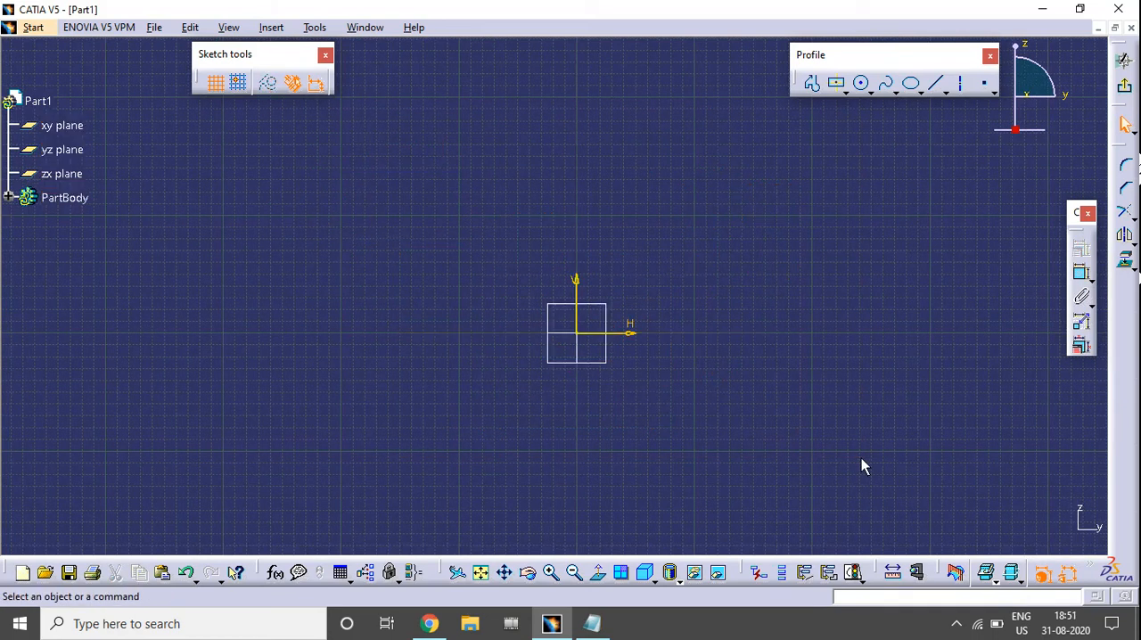
pyautogui.moveTo(641, 395)
pyautogui.mouseDown(button='middle')
pyautogui.moveTo(642, 359)
pyautogui.moveTo(680, 408)
pyautogui.moveTo(642, 334)
pyautogui.moveTo(683, 294)
pyautogui.moveTo(668, 351)
pyautogui.mouseUp(button='middle')
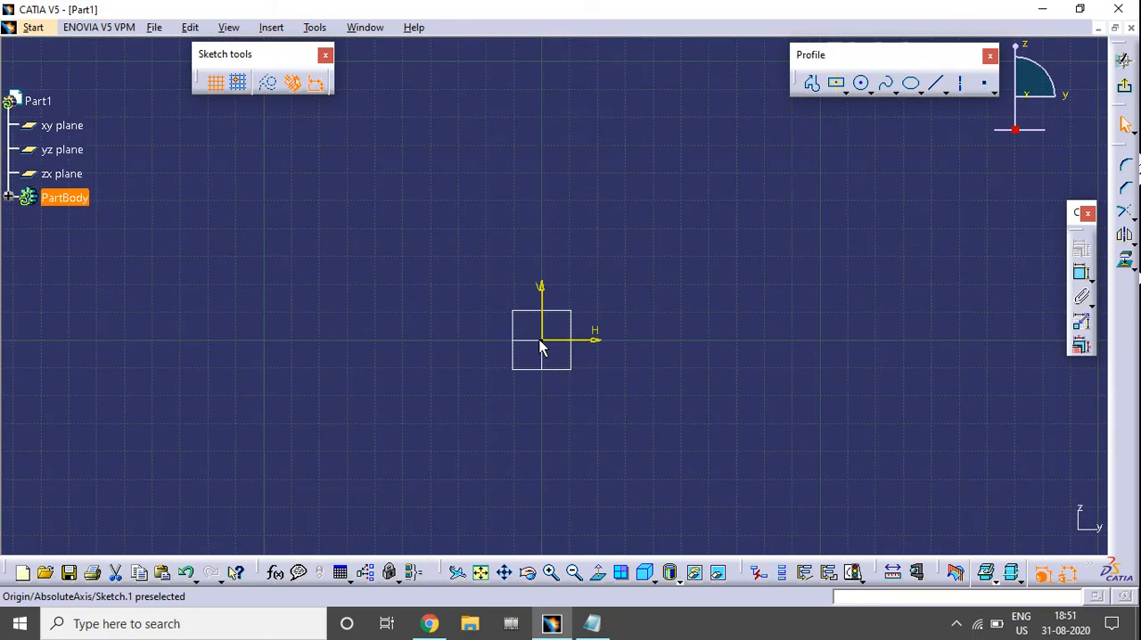
pyautogui.click(920, 355)
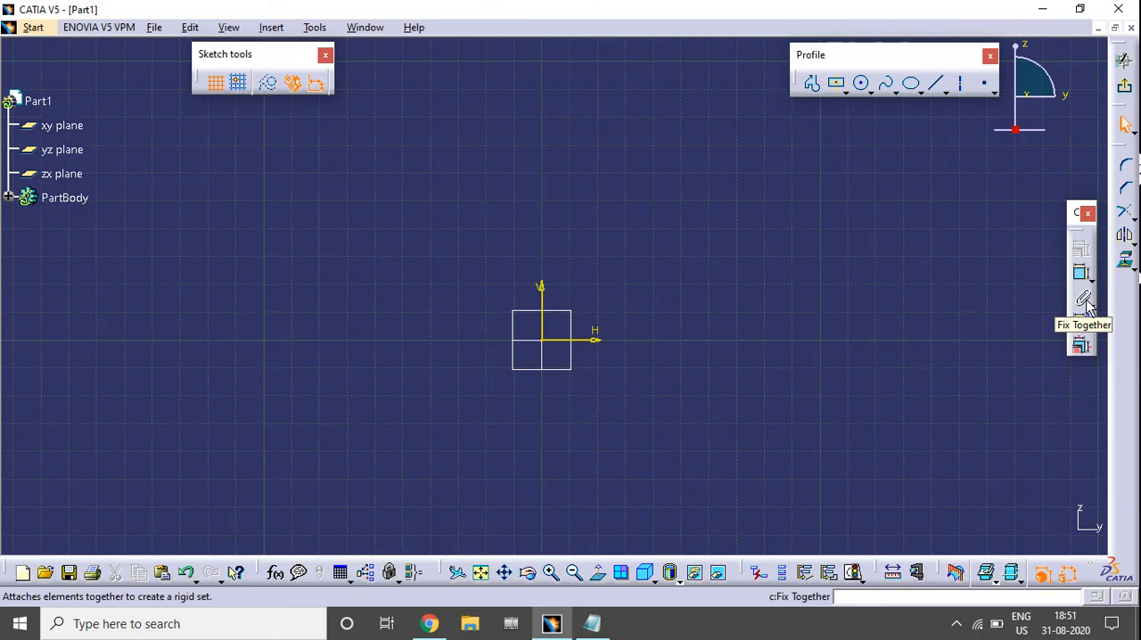
# Sketch a circle with a radius of about 19 mm above and to the right of the origin.
pyautogui.moveTo(725, 270); pyautogui.dragTo(678, 313, button='middle')
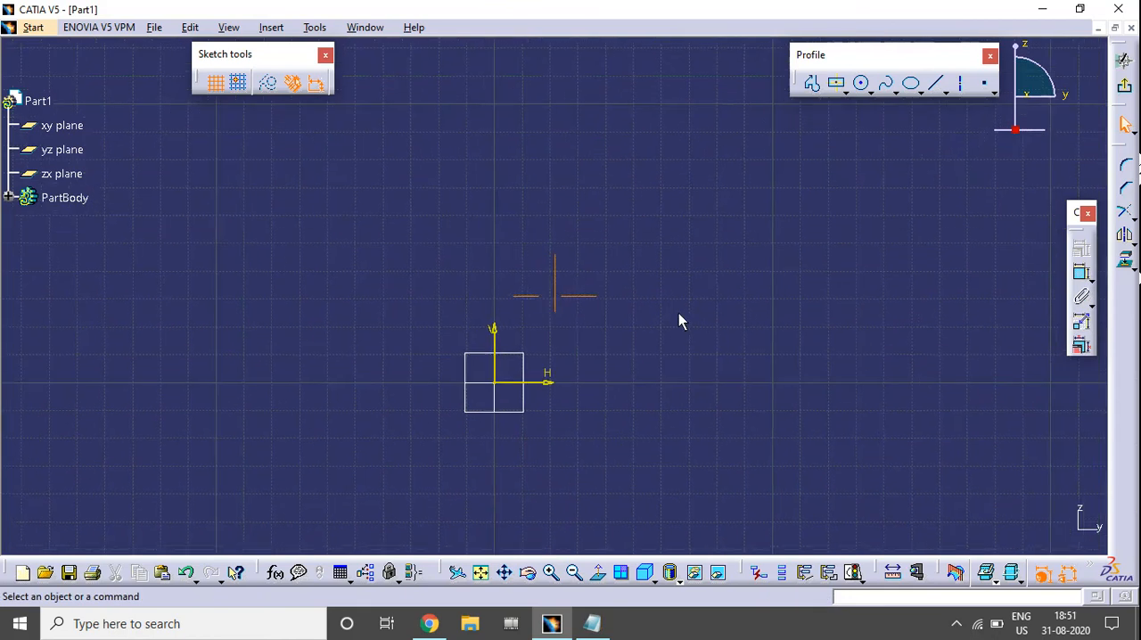
pyautogui.click(863, 84)
pyautogui.click(723, 220)
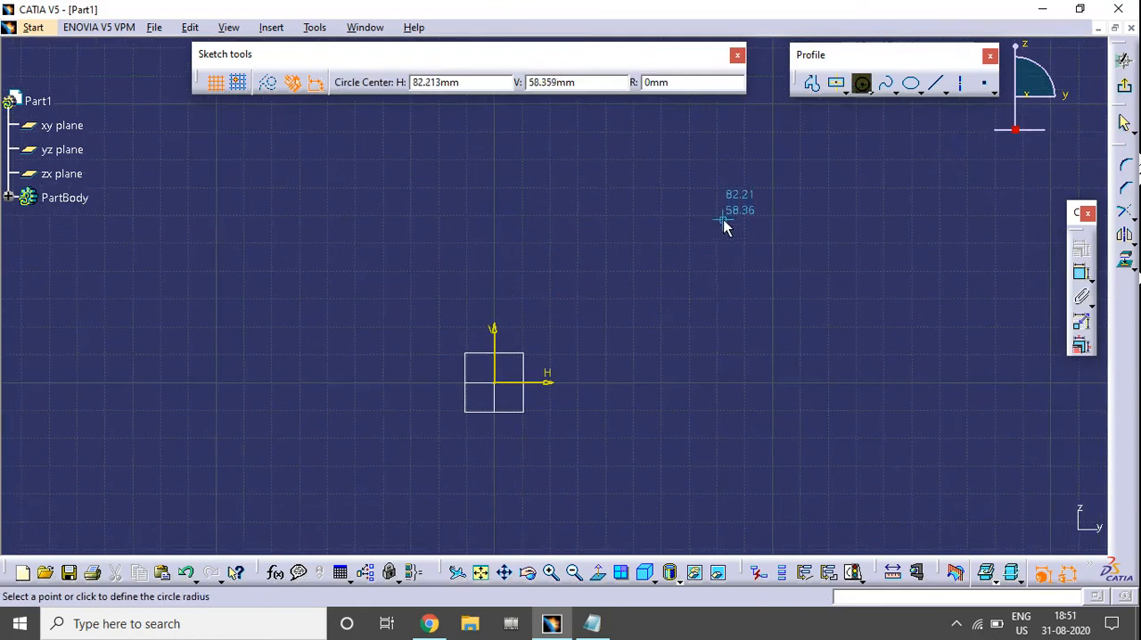
pyautogui.click(767, 191)
pyautogui.moveTo(624, 229); pyautogui.dragTo(624, 272, button='middle')
# Sketch a centered rectangle about 41 mm high above the origin, to the left of the circle, and clear the selection.
pyautogui.click(812, 83)
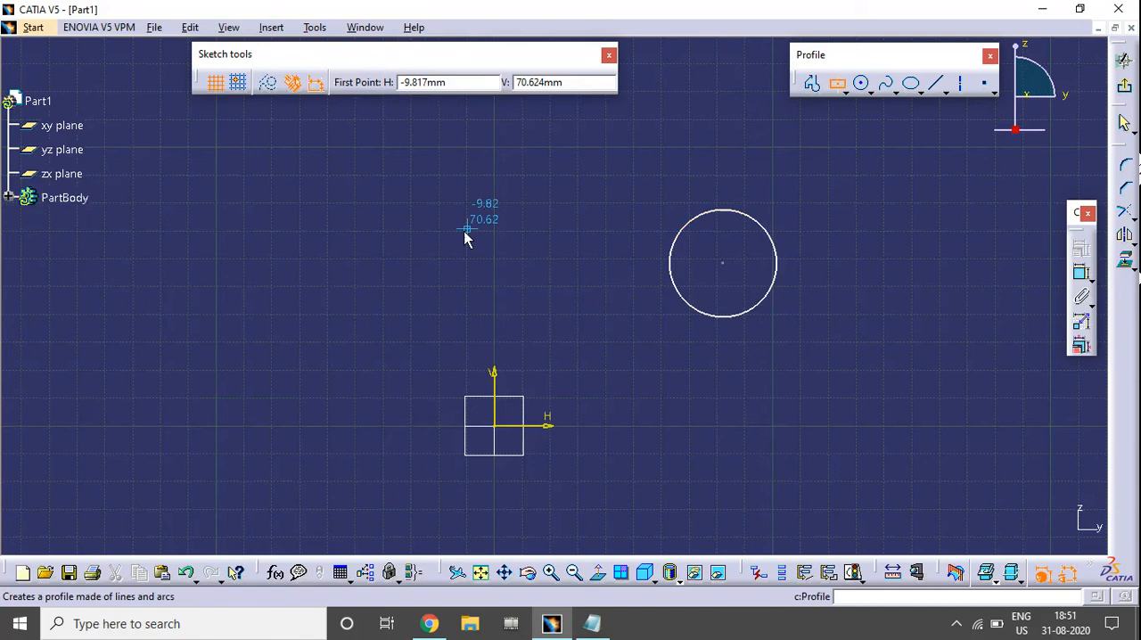
pyautogui.click(448, 247)
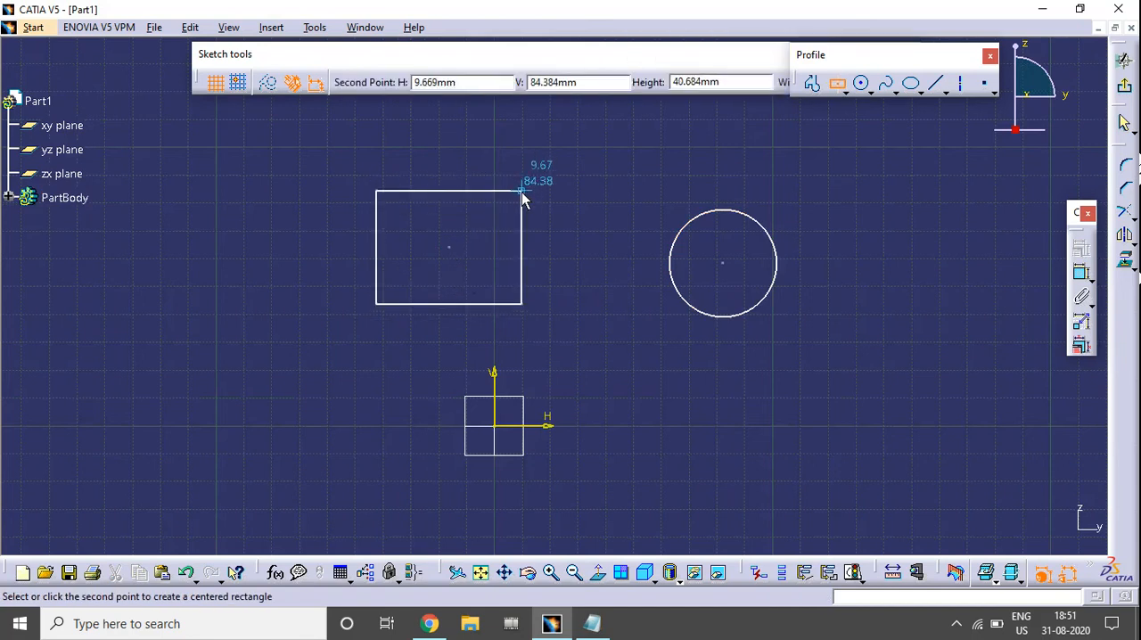
pyautogui.click(522, 192)
pyautogui.click(559, 295)
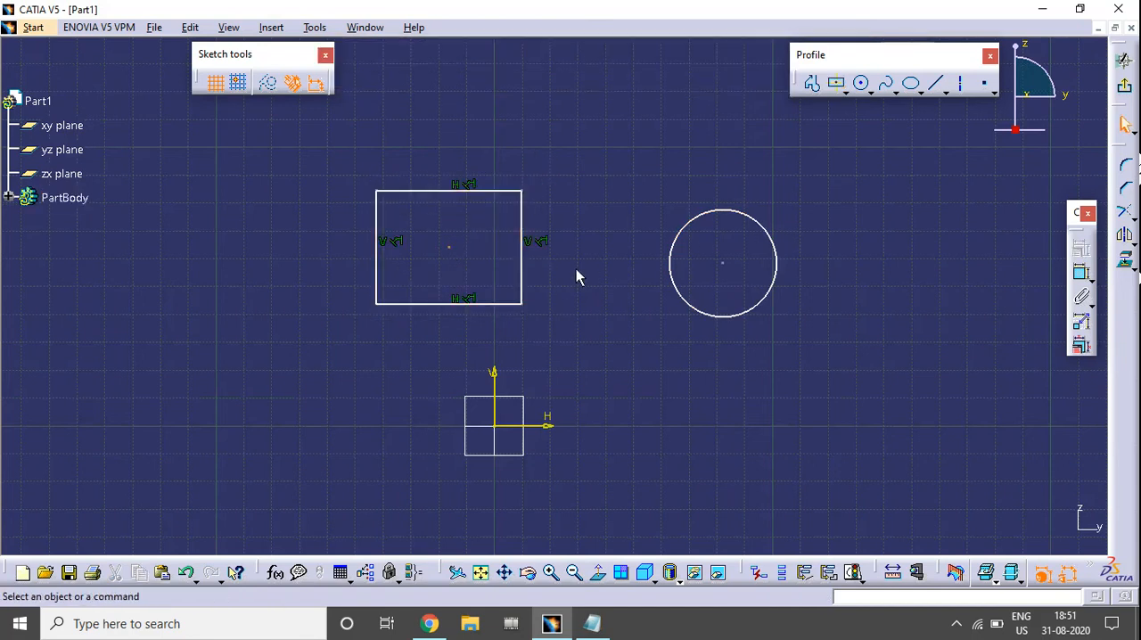
# Move the circle and the rectangle independently, each up and to the right by its centre point.
pyautogui.moveTo(723, 264); pyautogui.dragTo(783, 227)
pyautogui.moveTo(450, 254); pyautogui.dragTo(499, 193)
pyautogui.moveTo(548, 241); pyautogui.dragTo(546, 415, button='middle')
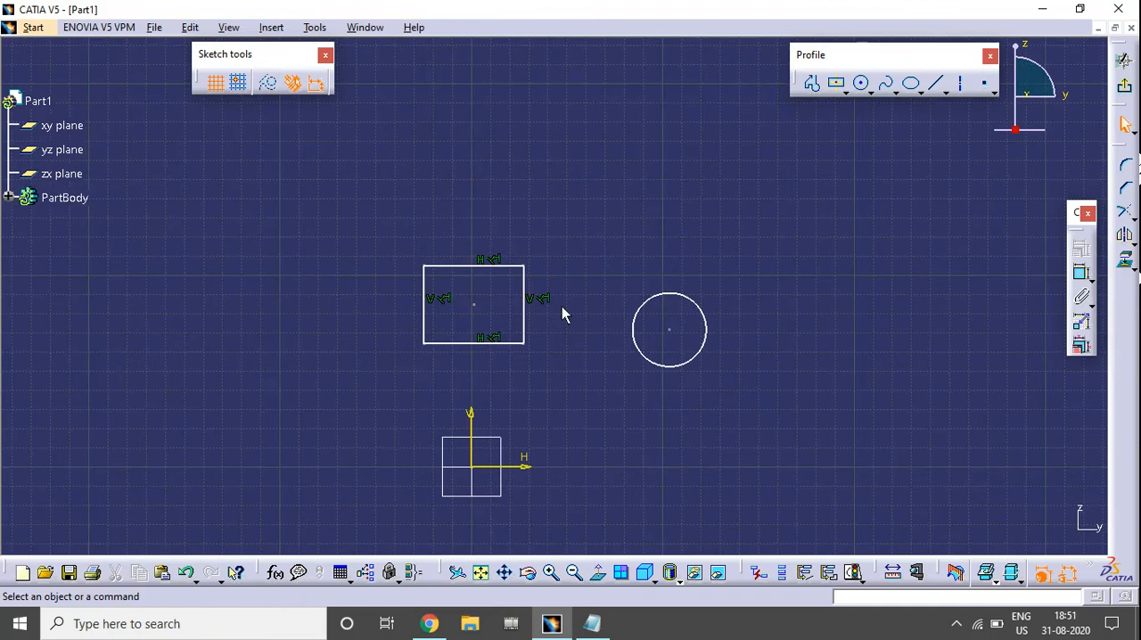
# Fix the rectangle and the circle together as one rigid set, and briefly select the new constraint's symbol.
pyautogui.moveTo(752, 391); pyautogui.dragTo(318, 183)
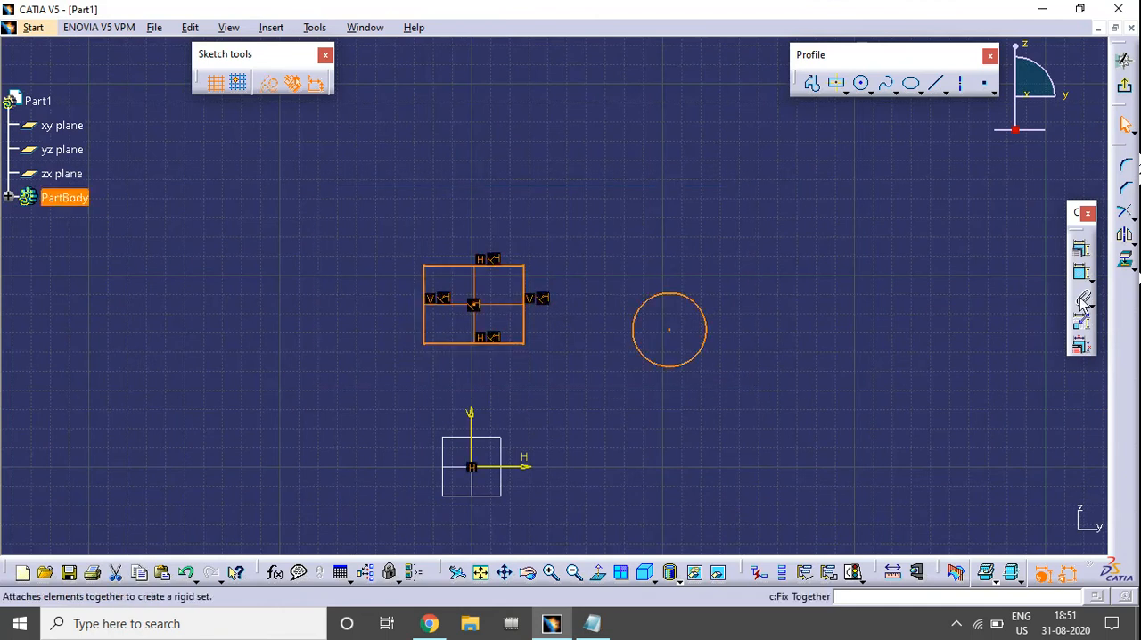
pyautogui.click(741, 395)
pyautogui.moveTo(322, 192); pyautogui.dragTo(740, 392)
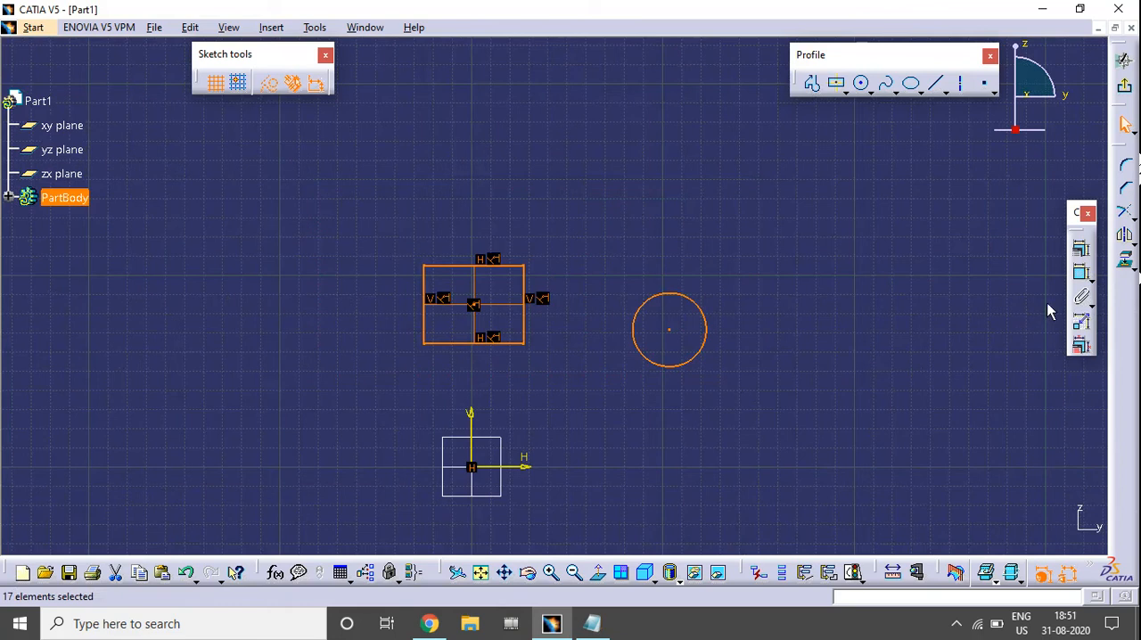
pyautogui.click(1080, 297)
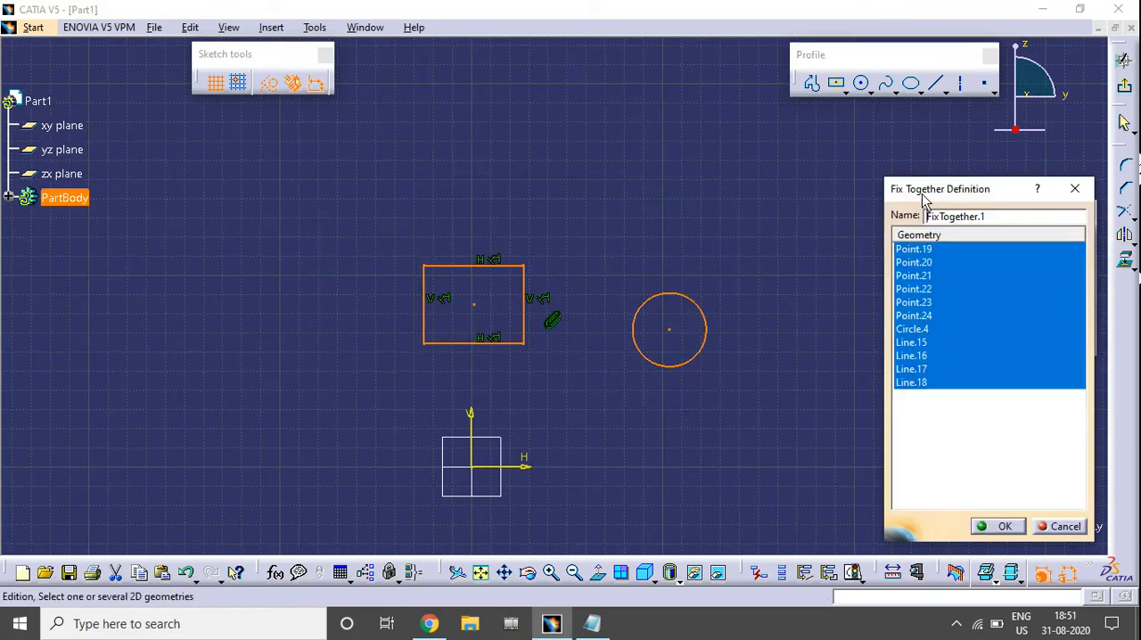
pyautogui.moveTo(925, 200); pyautogui.dragTo(897, 160)
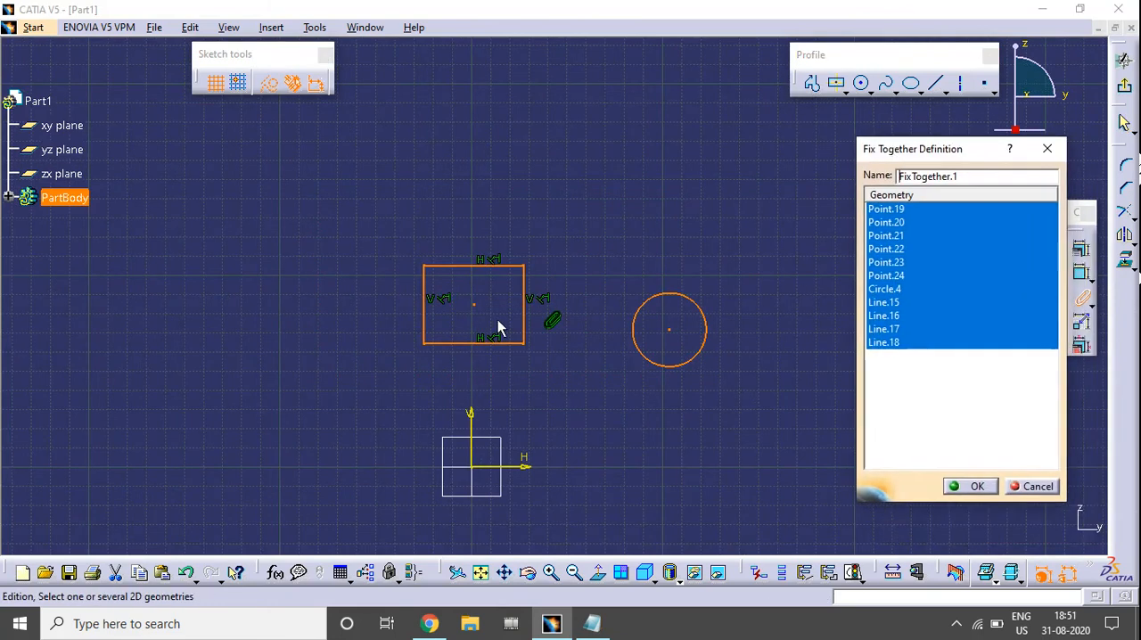
pyautogui.click(973, 486)
pyautogui.click(550, 325)
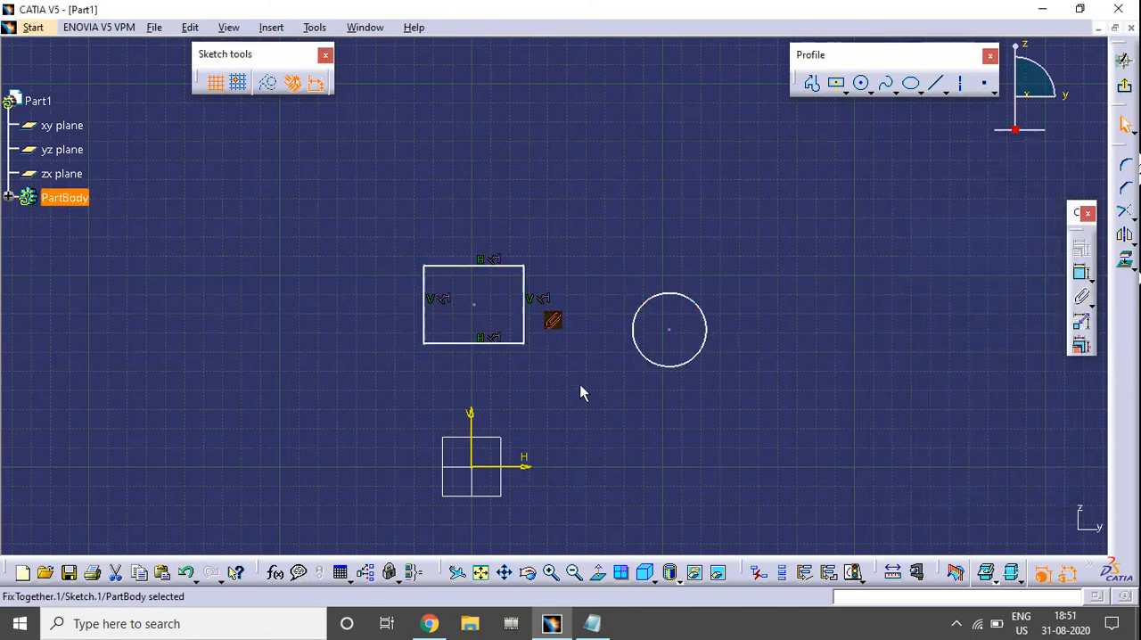
pyautogui.click(582, 417)
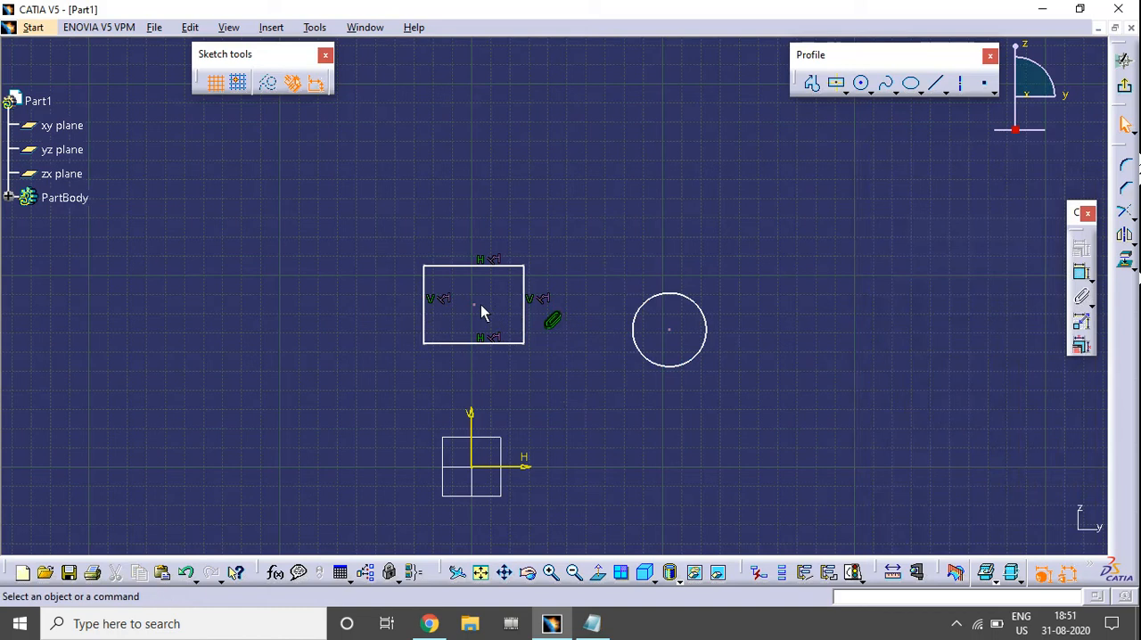
# Reposition the fixed-together rectangle and circle by the rectangle's centre point, and expand PartBody in the specification tree.
pyautogui.moveTo(475, 312); pyautogui.dragTo(381, 259)
pyautogui.click(380, 259)
pyautogui.click(9, 198)
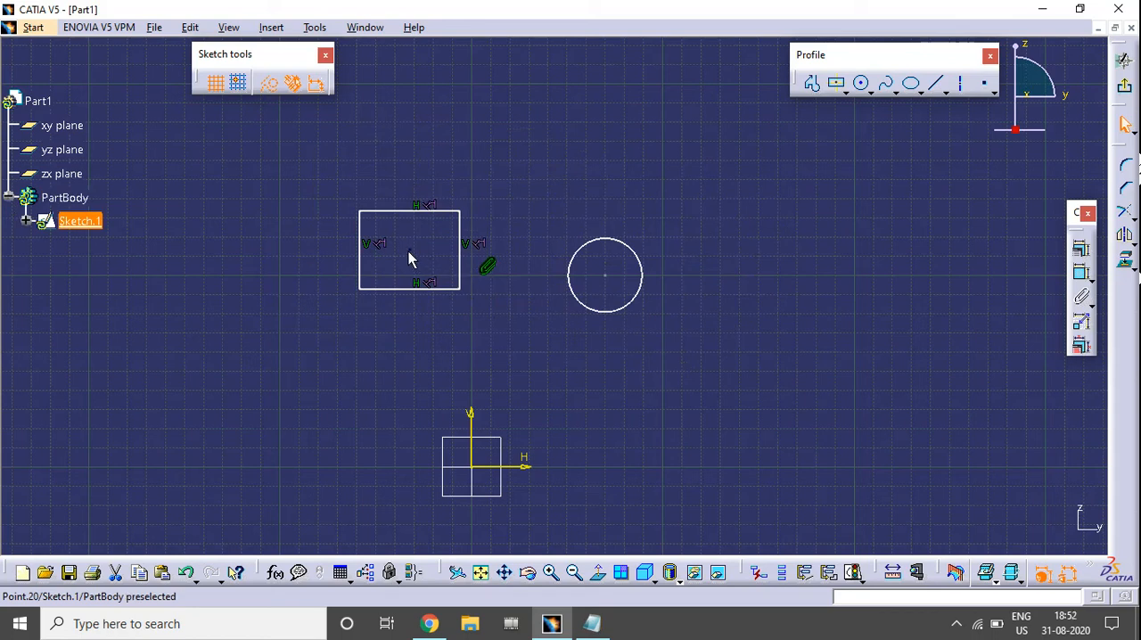
pyautogui.moveTo(411, 258); pyautogui.dragTo(455, 296)
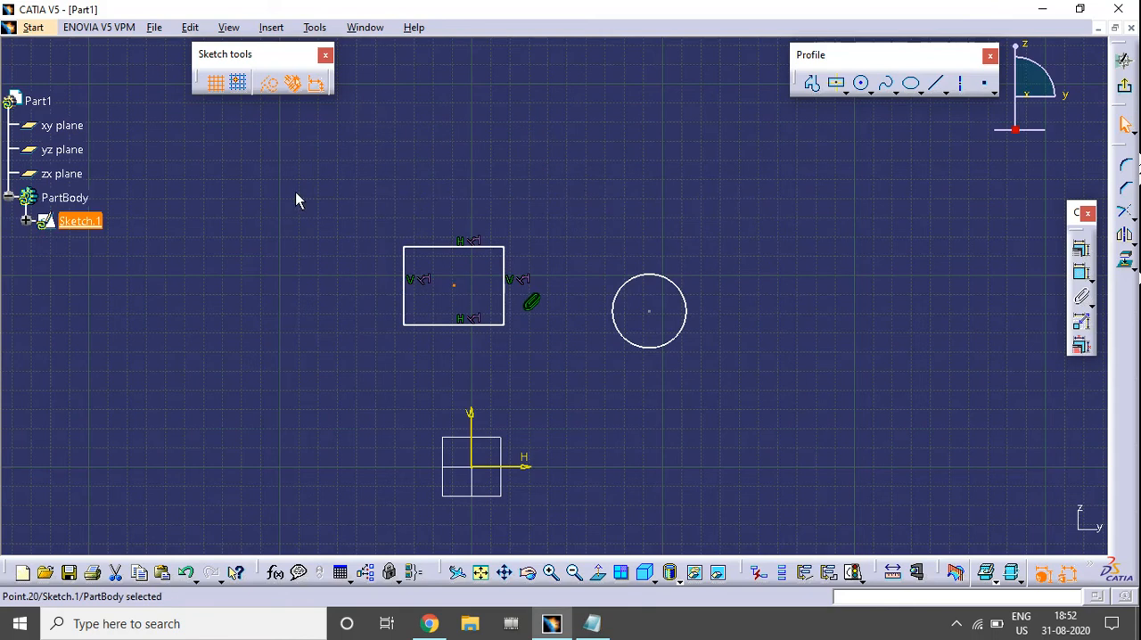
# Delete the rectangle and circle together with their Fix Together constraint.
pyautogui.moveTo(298, 194); pyautogui.dragTo(820, 423)
pyautogui.press('Delete')
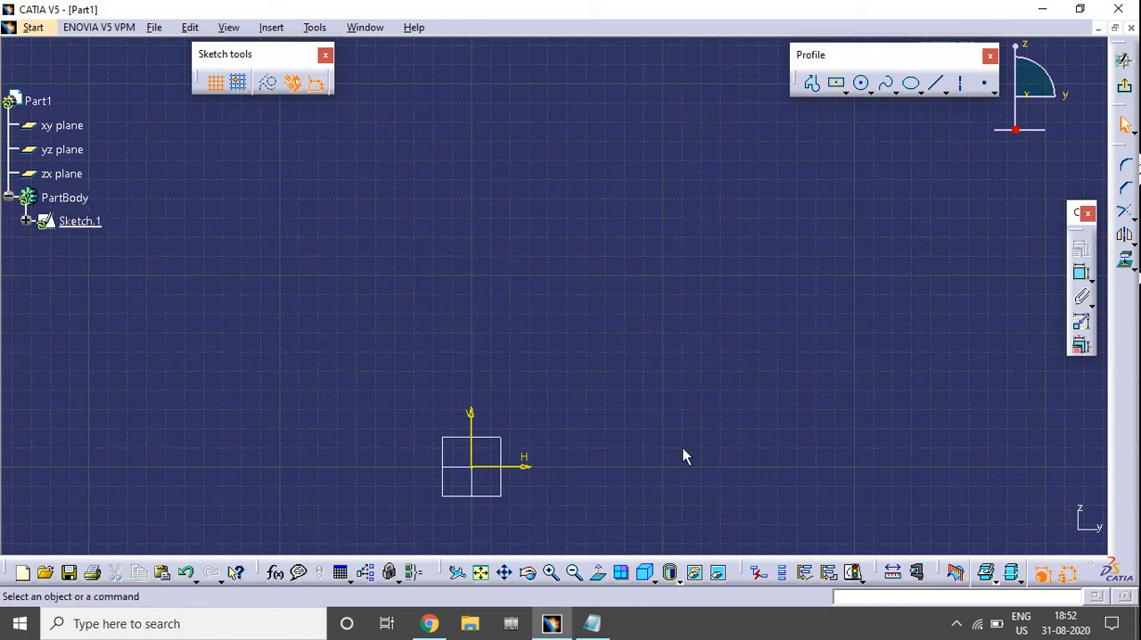
pyautogui.moveTo(683, 454)
pyautogui.mouseDown(button='middle')
pyautogui.moveTo(683, 393)
pyautogui.moveTo(667, 372)
pyautogui.moveTo(735, 350)
pyautogui.mouseUp(button='middle')
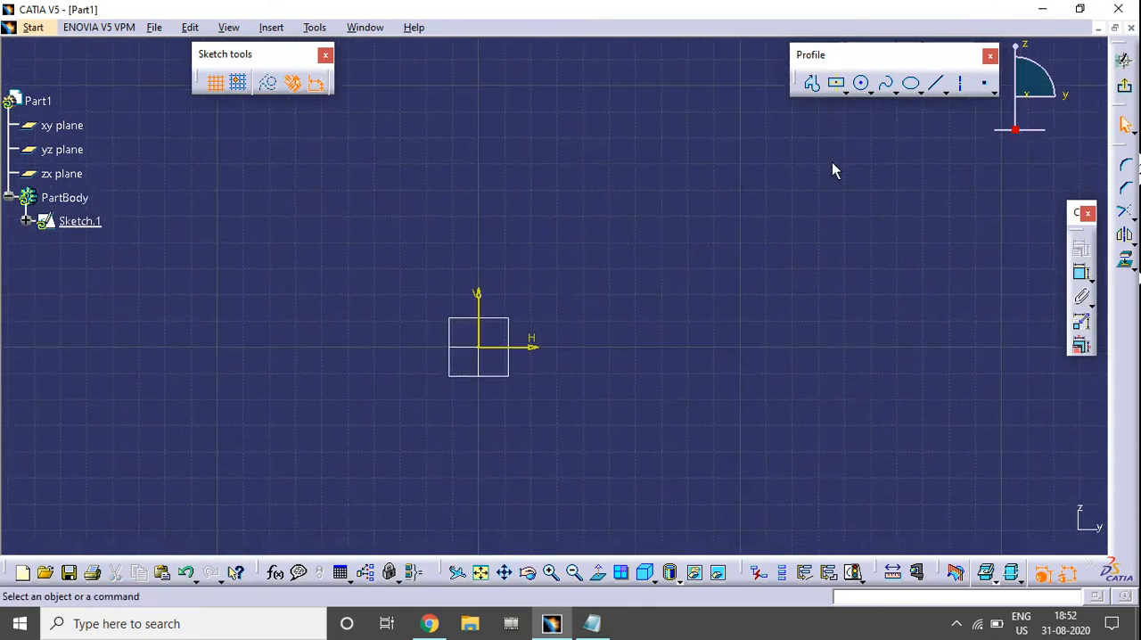
# Sketch a centered rectangle about 80 mm wide and 52 mm high above and to the right of the origin.
pyautogui.click(836, 83)
pyautogui.click(677, 309)
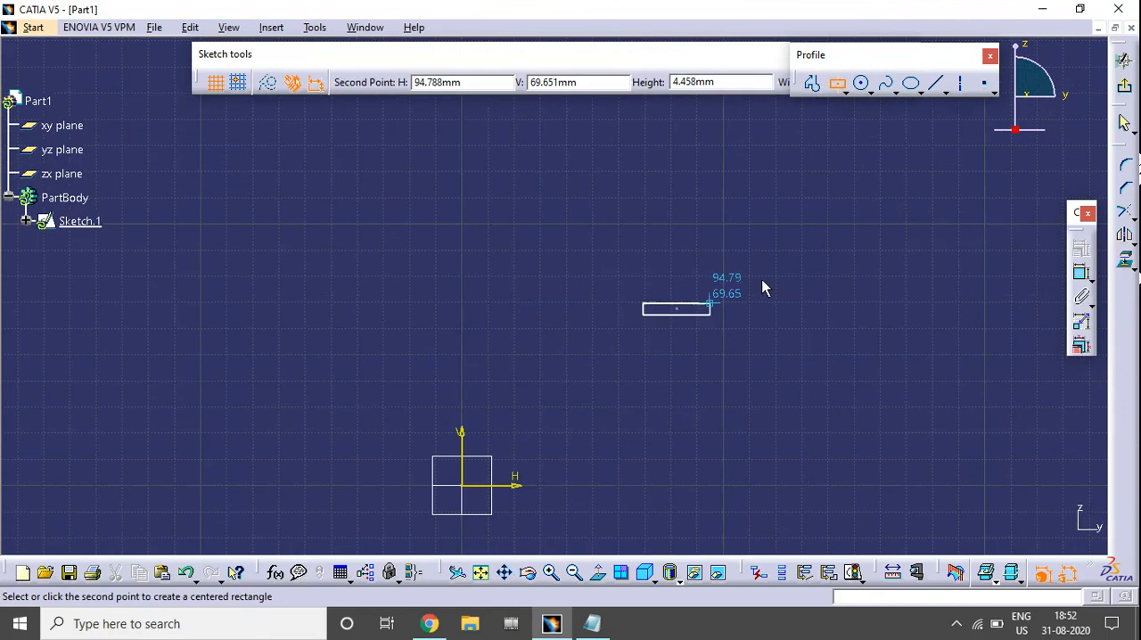
pyautogui.click(781, 241)
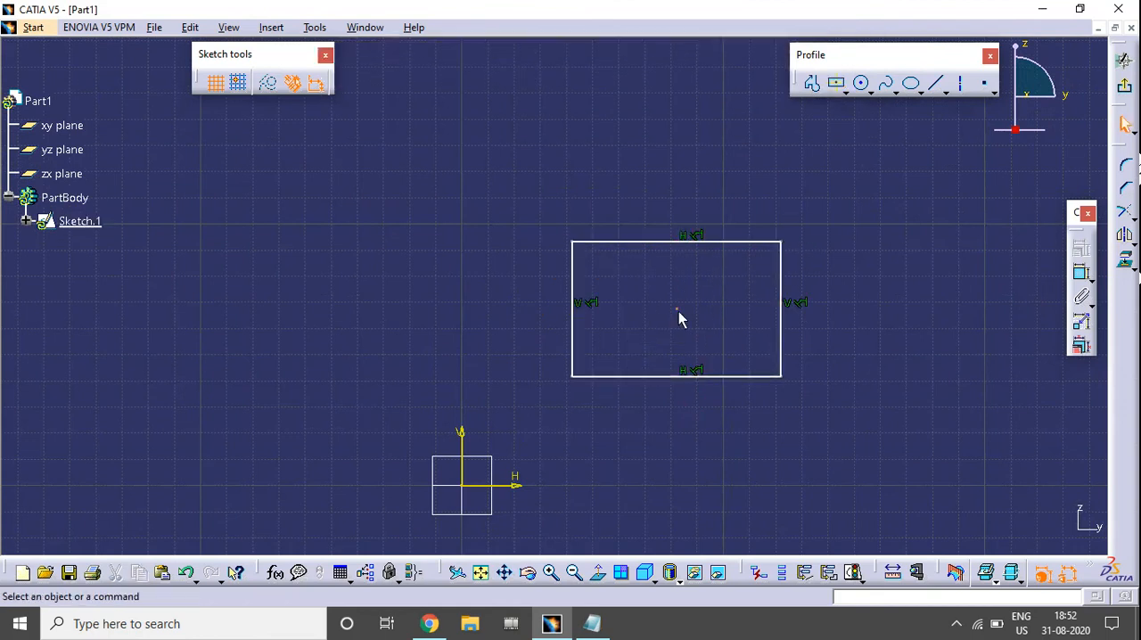
# Dimension the rectangle's width above its upper edge and its height beside its right edge.
pyautogui.click(1081, 274)
pyautogui.click(1086, 281)
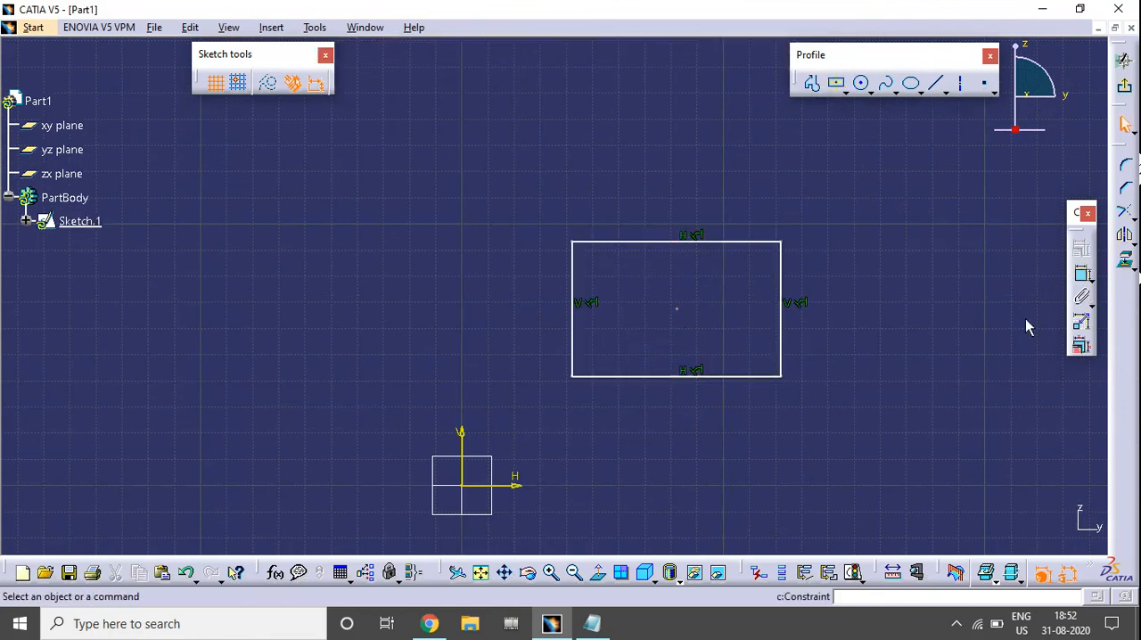
pyautogui.click(1094, 284)
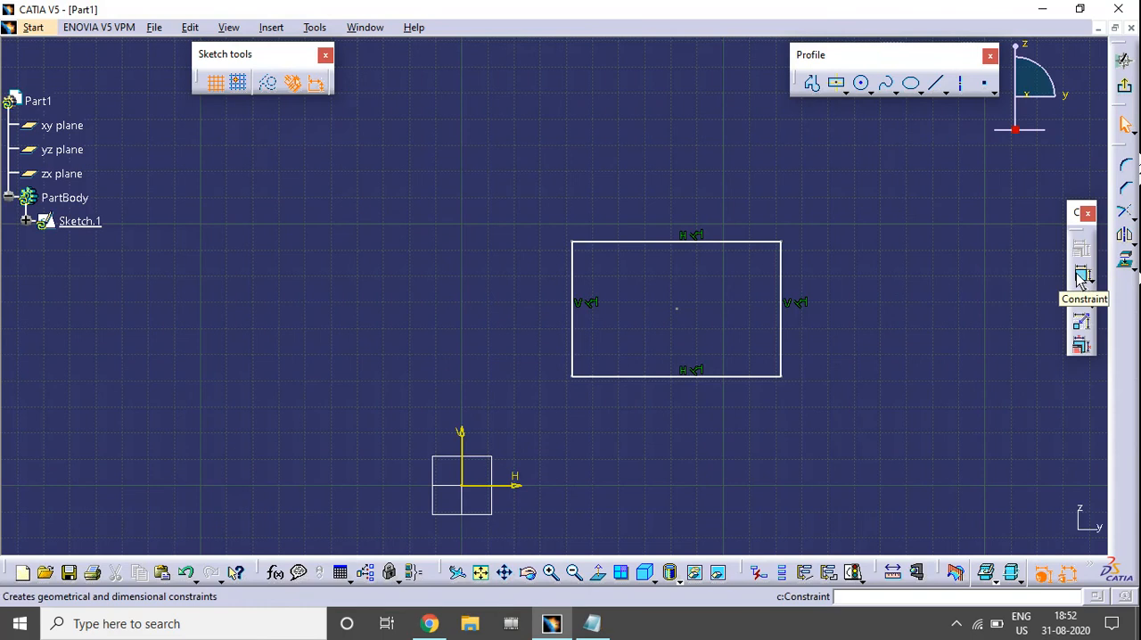
pyautogui.click(1081, 276)
pyautogui.click(718, 243)
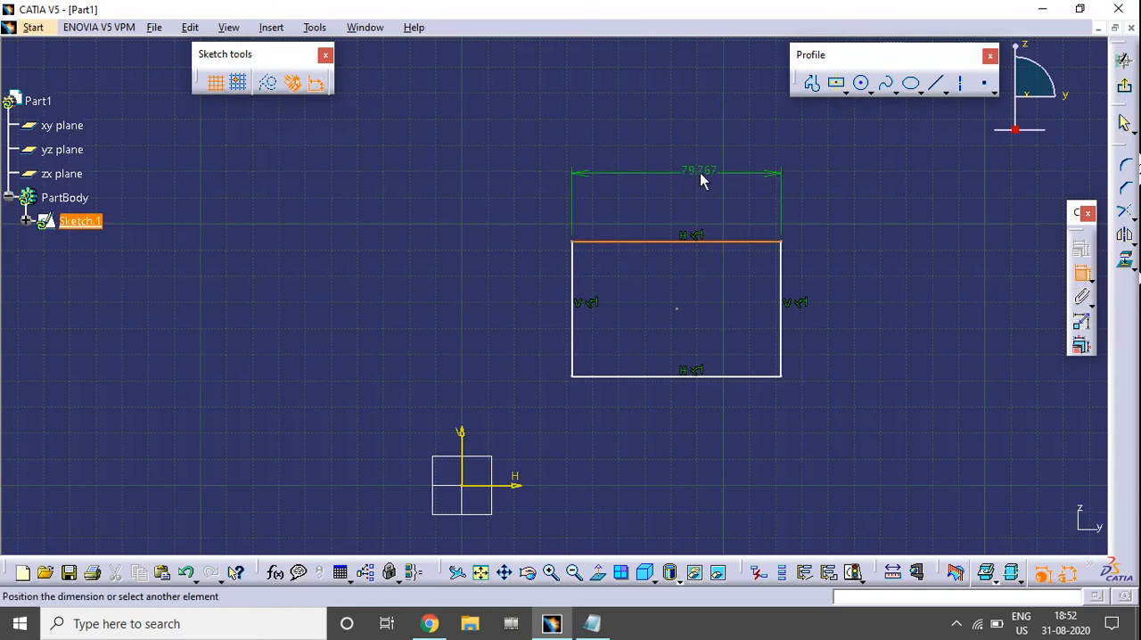
pyautogui.click(700, 181)
pyautogui.click(781, 273)
pyautogui.click(849, 294)
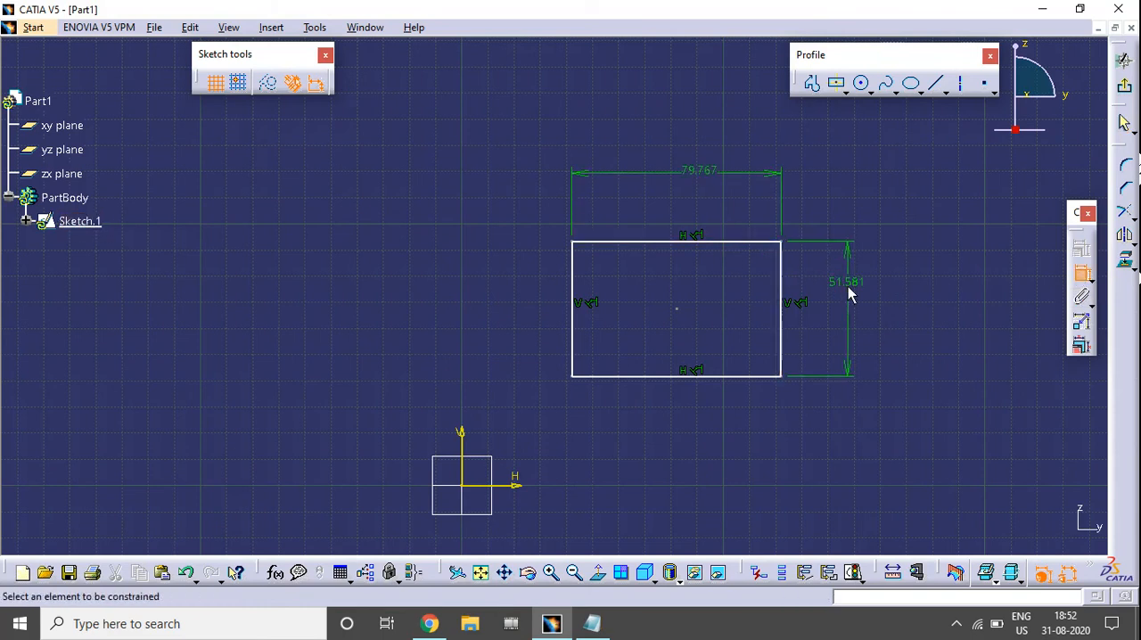
# Dimension the distances from the rectangle's lower edge to the horizontal axis and from its left edge to the vertical axis.
pyautogui.click(515, 487)
pyautogui.click(595, 375)
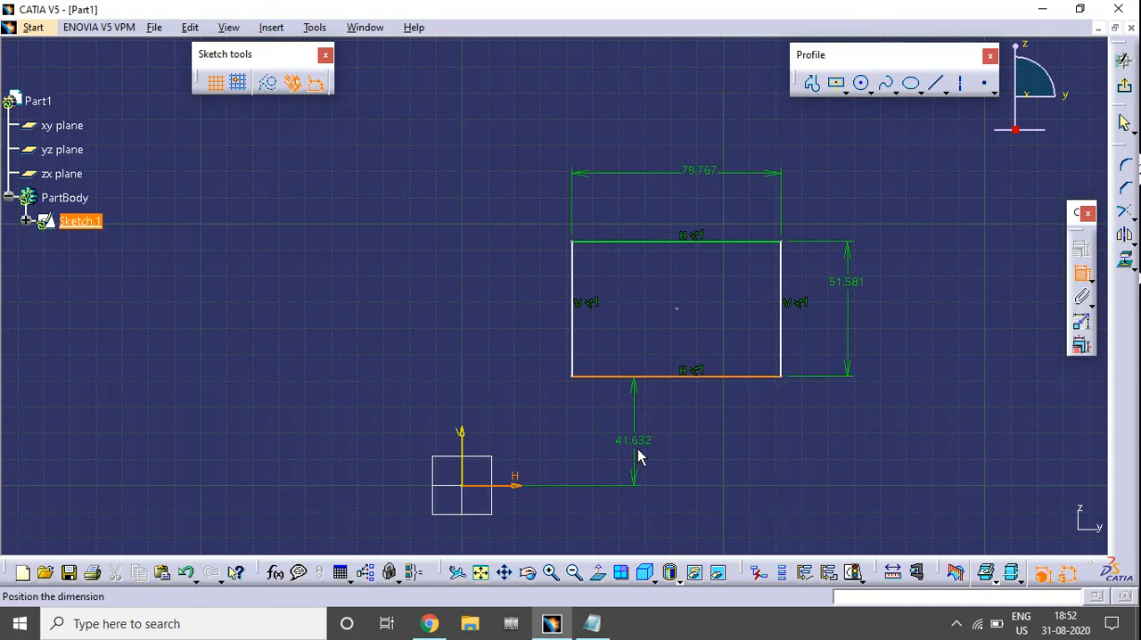
pyautogui.click(640, 458)
pyautogui.click(573, 354)
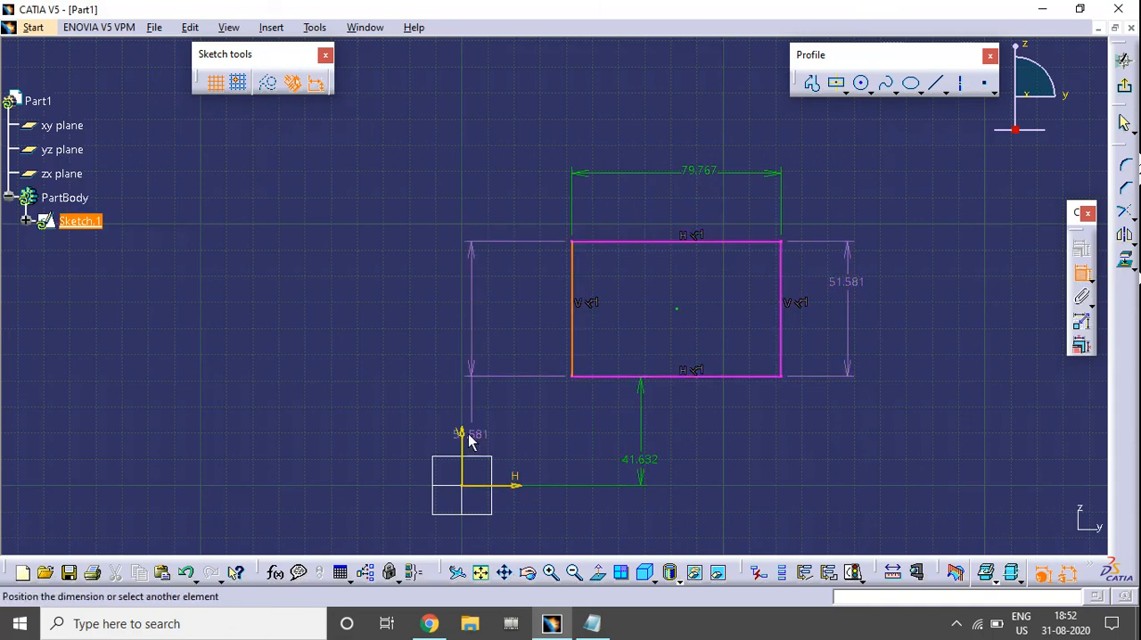
pyautogui.click(461, 437)
pyautogui.click(370, 353)
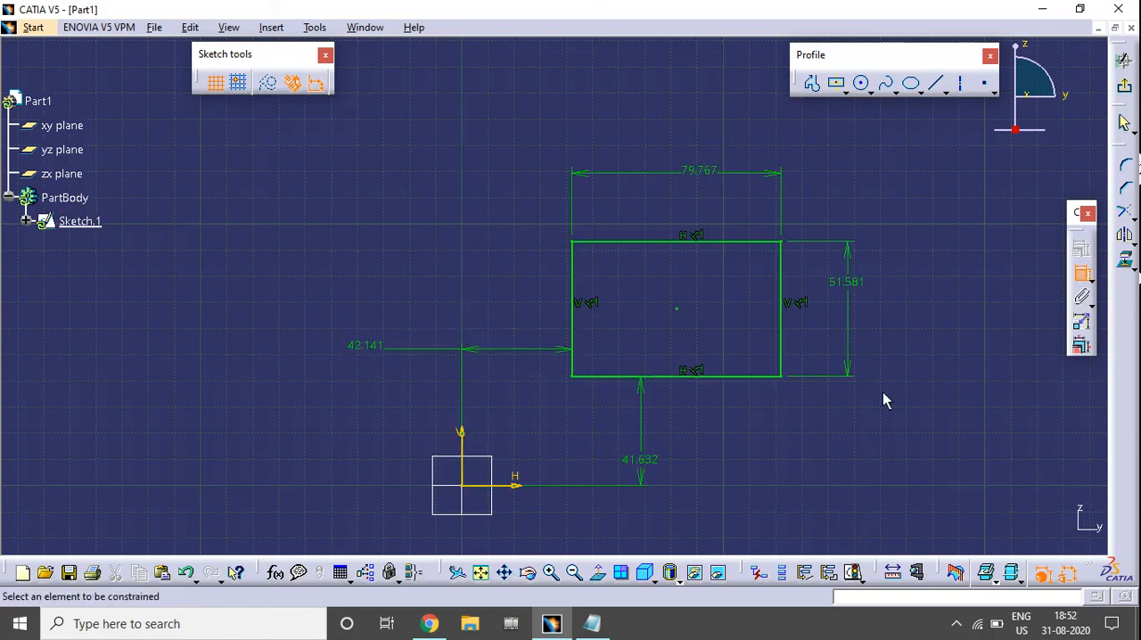
pyautogui.click(1082, 274)
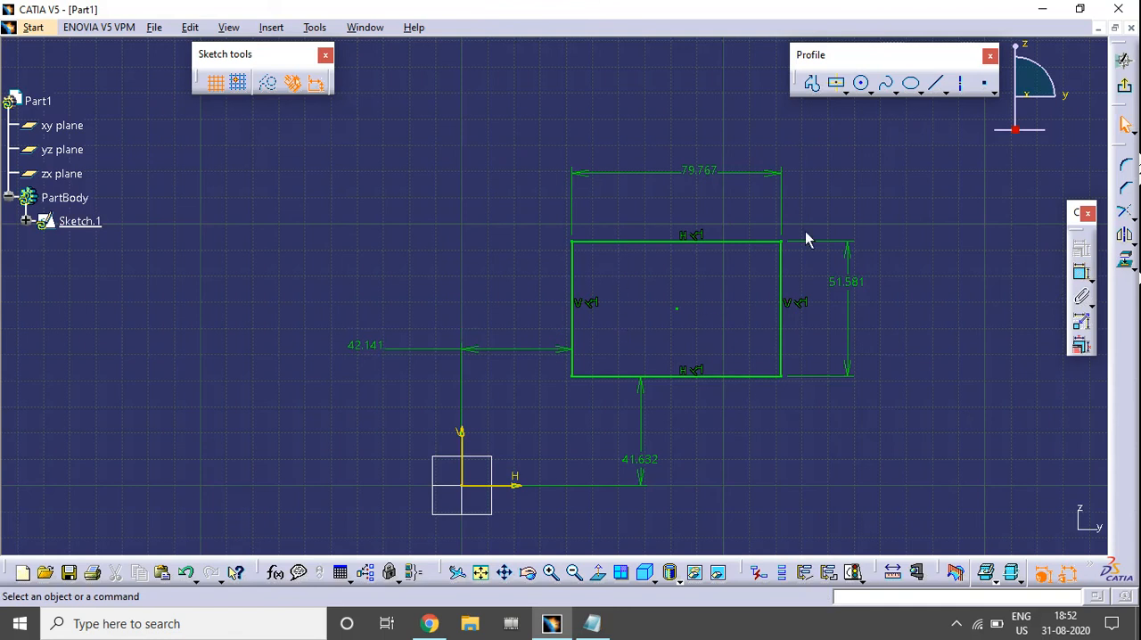
pyautogui.moveTo(777, 426); pyautogui.dragTo(749, 357, button='middle')
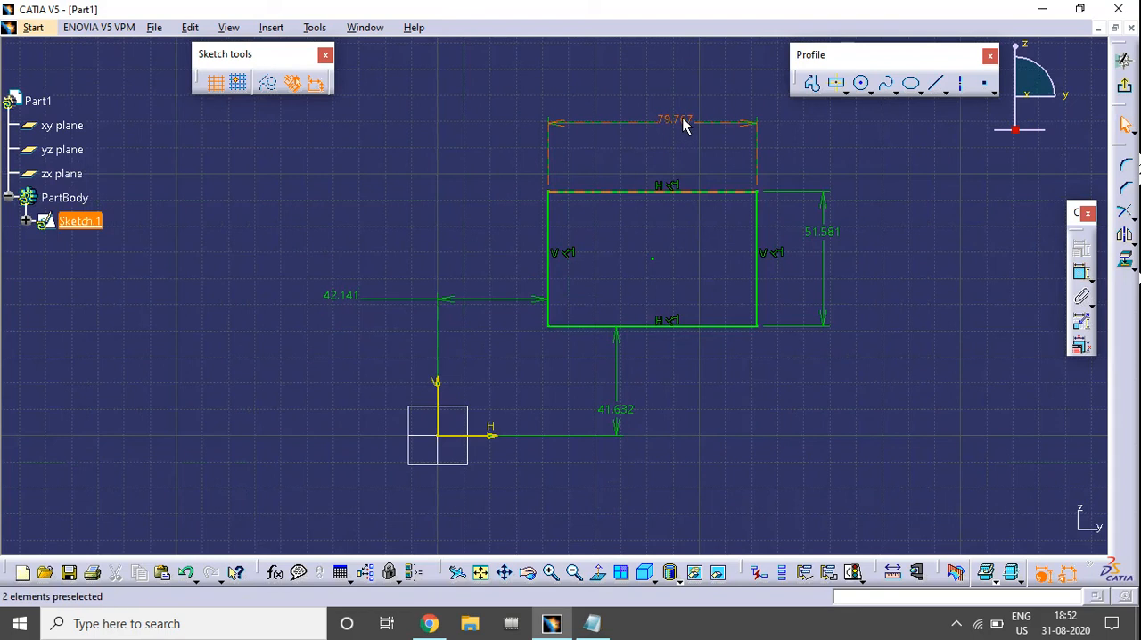
pyautogui.click(608, 330)
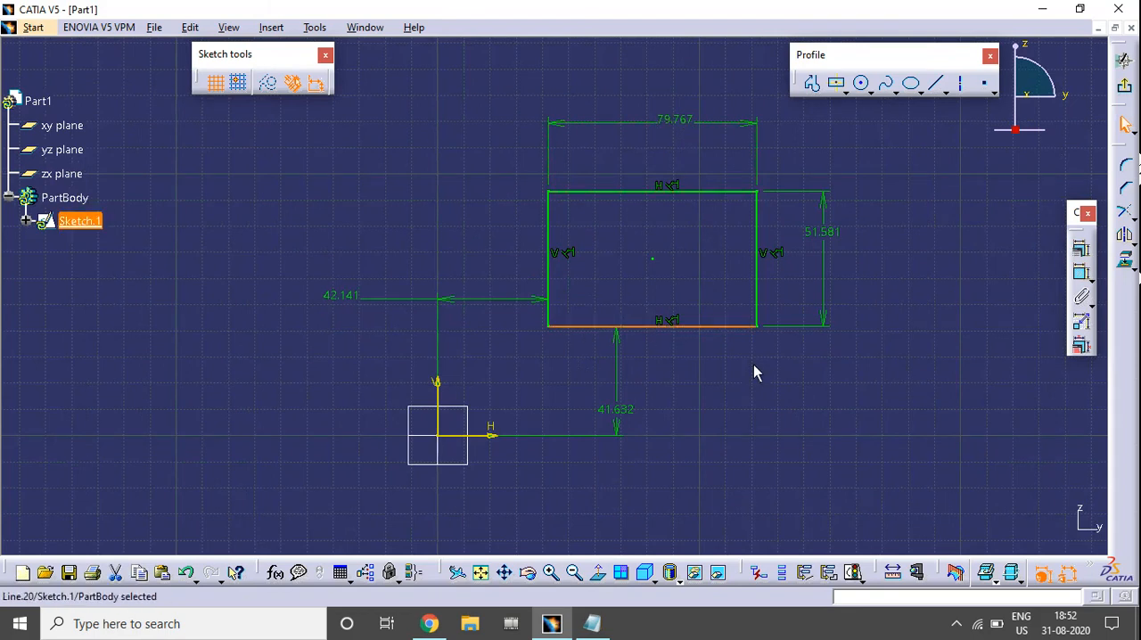
pyautogui.click(983, 385)
# Add a redundant height dimension on the rectangle's left edge to over-constrain the sketch.
pyautogui.click(1082, 272)
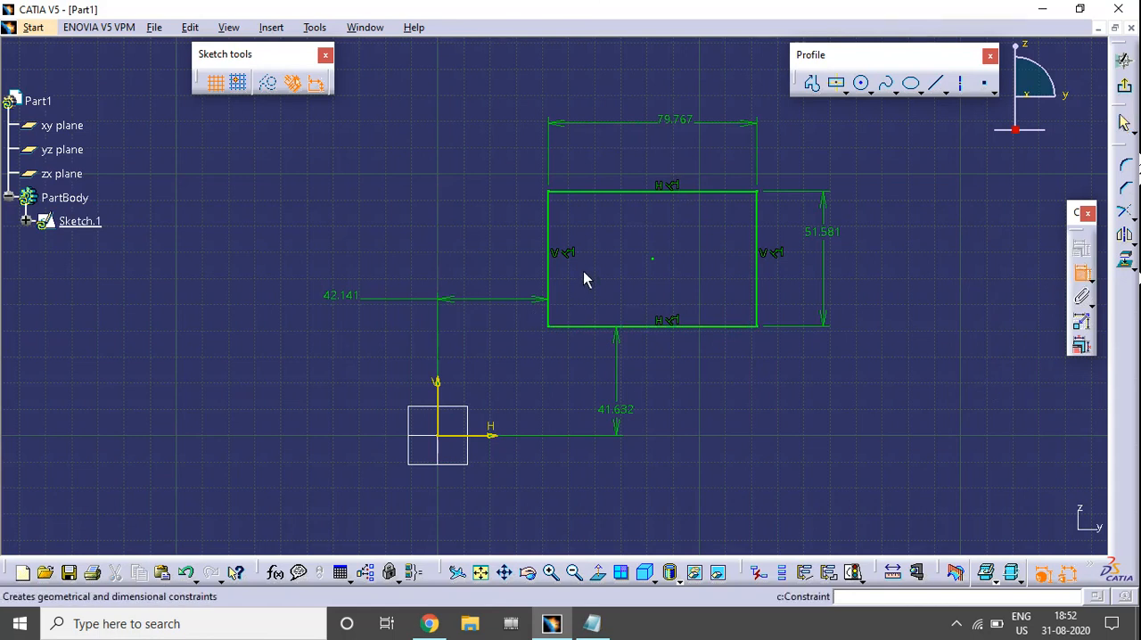
pyautogui.click(547, 239)
pyautogui.click(449, 158)
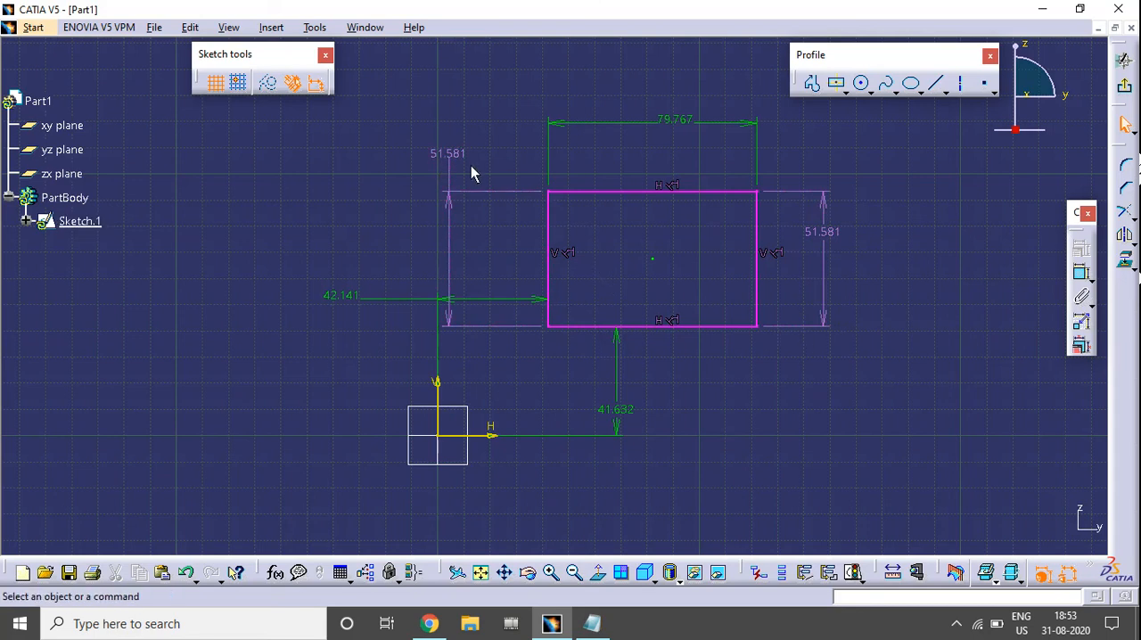
# Compare the two duplicate height dimensions and delete the one beside the rectangle's right edge.
pyautogui.click(437, 153)
pyautogui.click(825, 236)
pyautogui.click(936, 318)
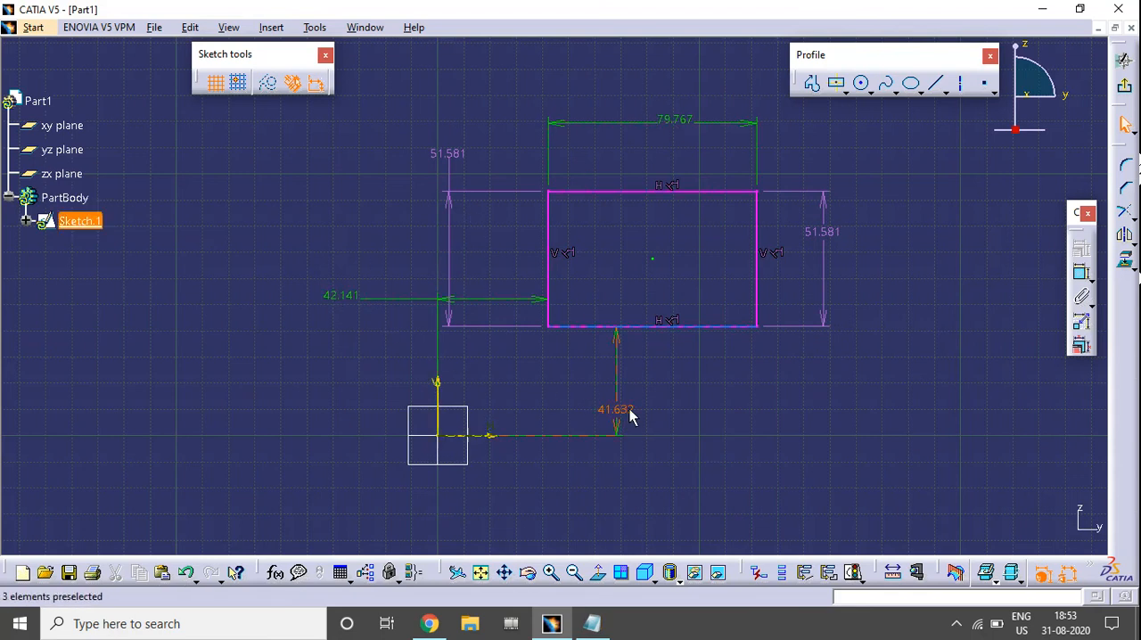
pyautogui.click(450, 155)
pyautogui.click(825, 235)
pyautogui.click(843, 242)
pyautogui.click(823, 232)
pyautogui.press('Delete')
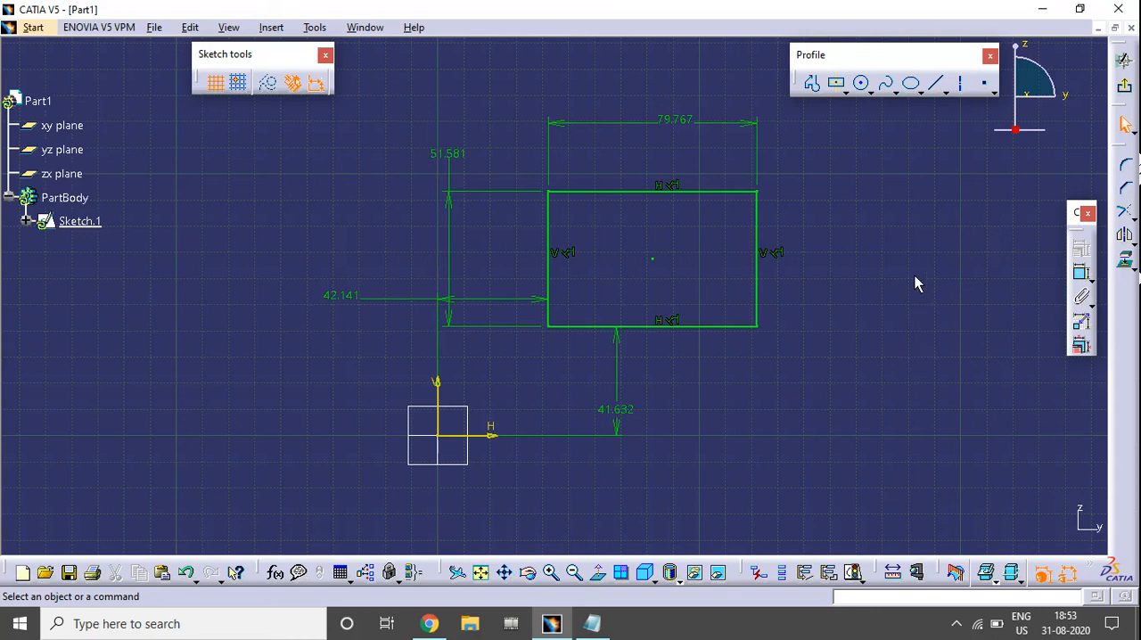
# Sketch a circle about 50 mm in diameter on the opposite side of the vertical axis from the rectangle.
pyautogui.moveTo(773, 260); pyautogui.dragTo(736, 300, button='middle')
pyautogui.click(759, 277)
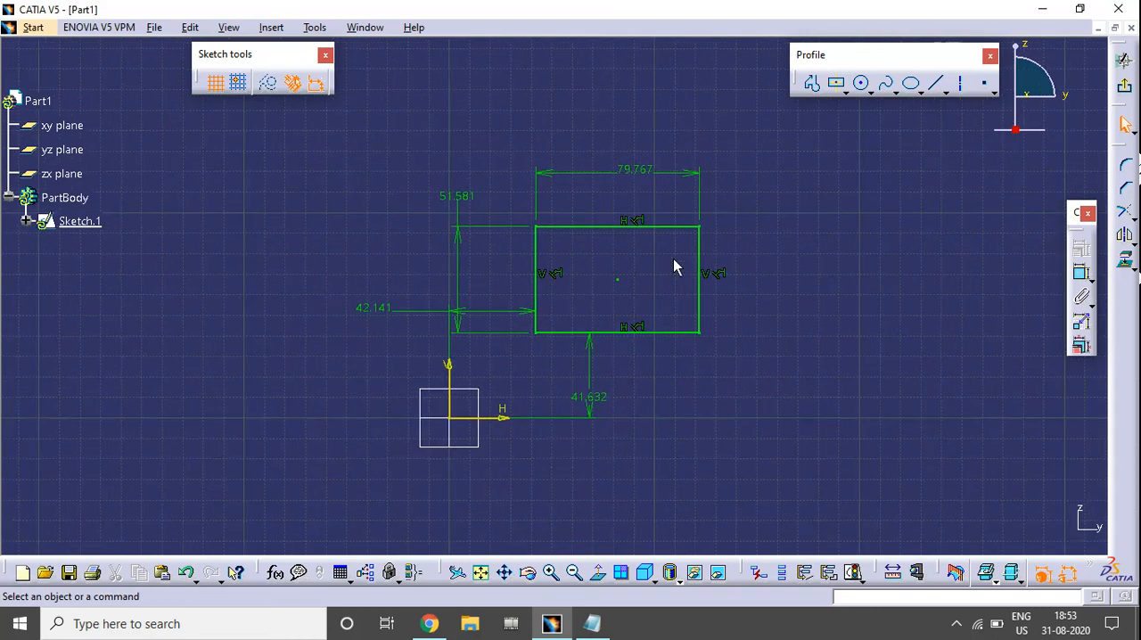
pyautogui.moveTo(656, 303)
pyautogui.mouseDown(button='middle')
pyautogui.moveTo(715, 286)
pyautogui.moveTo(854, 290)
pyautogui.mouseUp(button='middle')
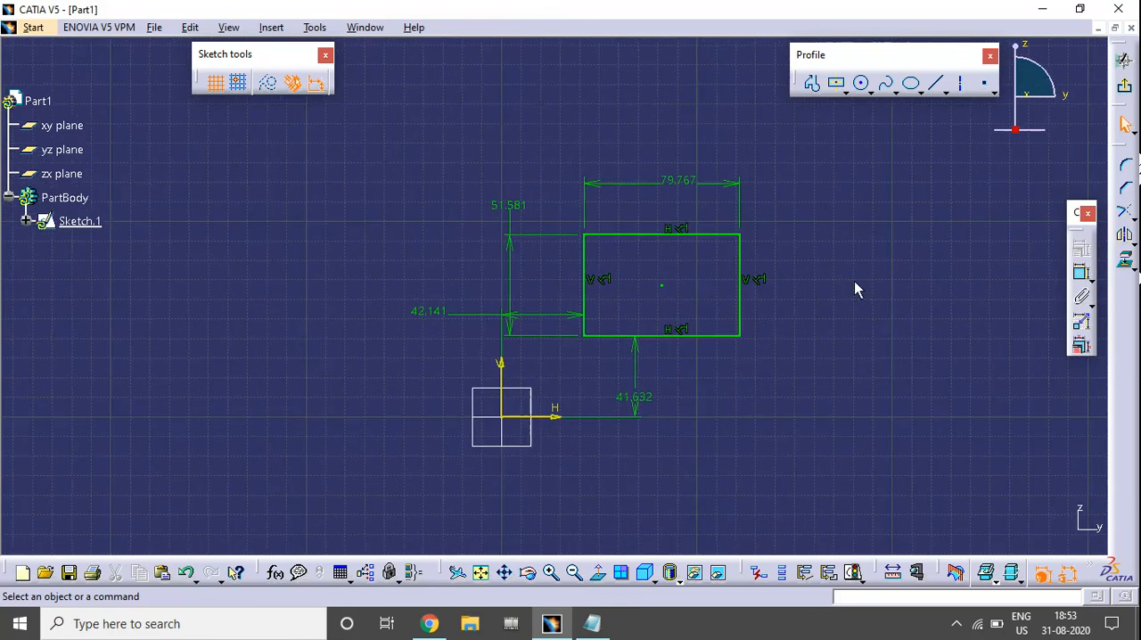
pyautogui.moveTo(985, 302)
pyautogui.mouseDown(button='middle')
pyautogui.moveTo(850, 280)
pyautogui.moveTo(860, 289)
pyautogui.mouseUp(button='middle')
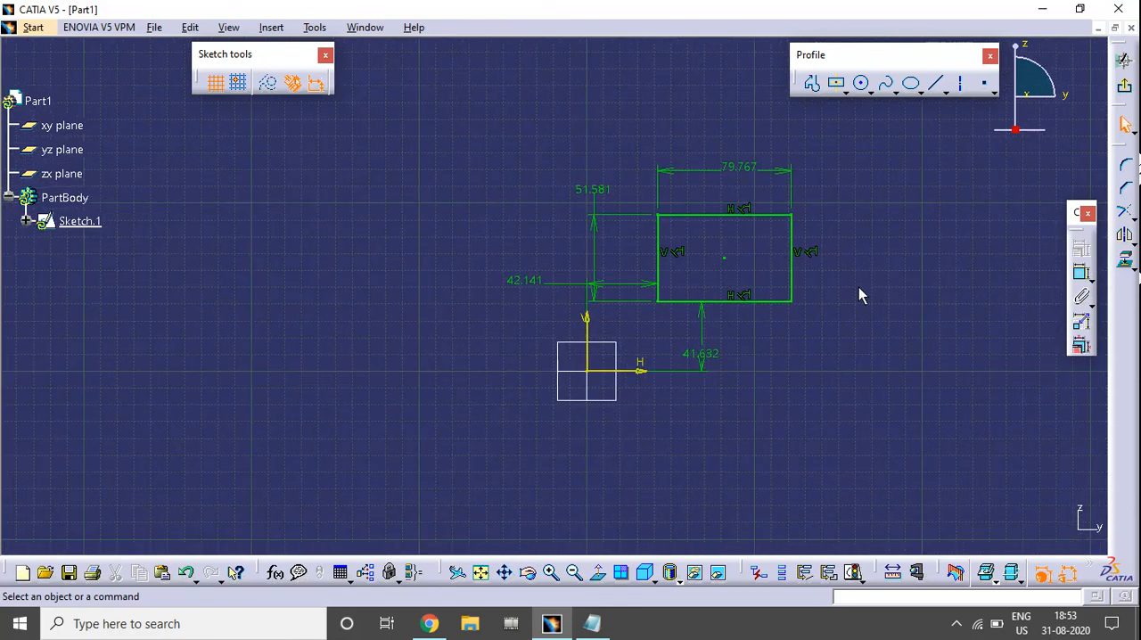
pyautogui.click(860, 83)
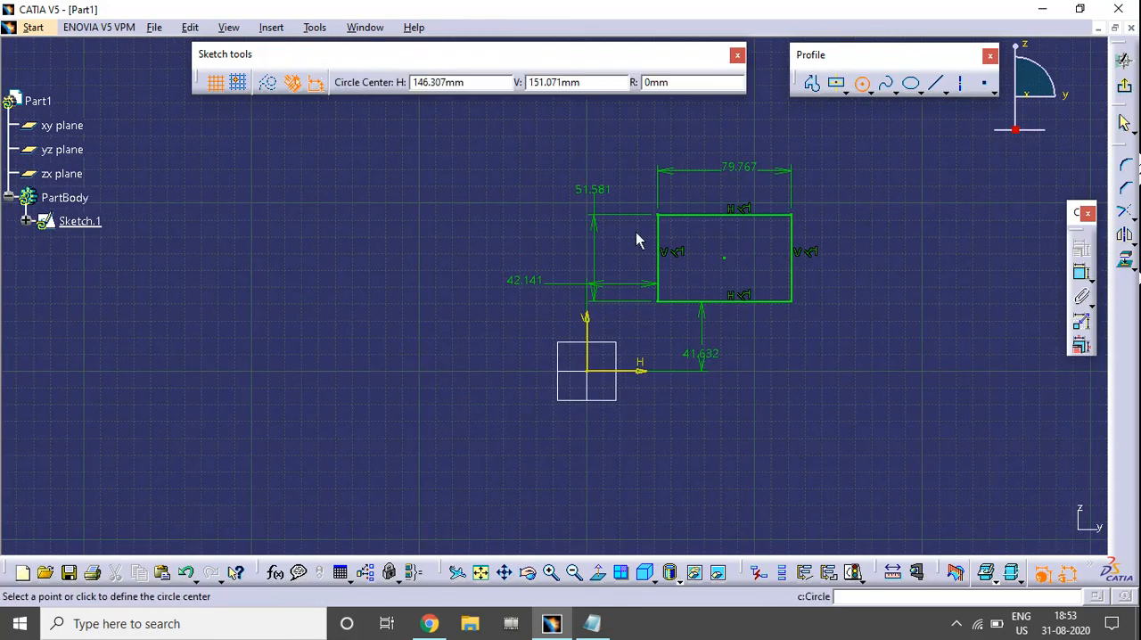
pyautogui.click(339, 322)
pyautogui.click(388, 326)
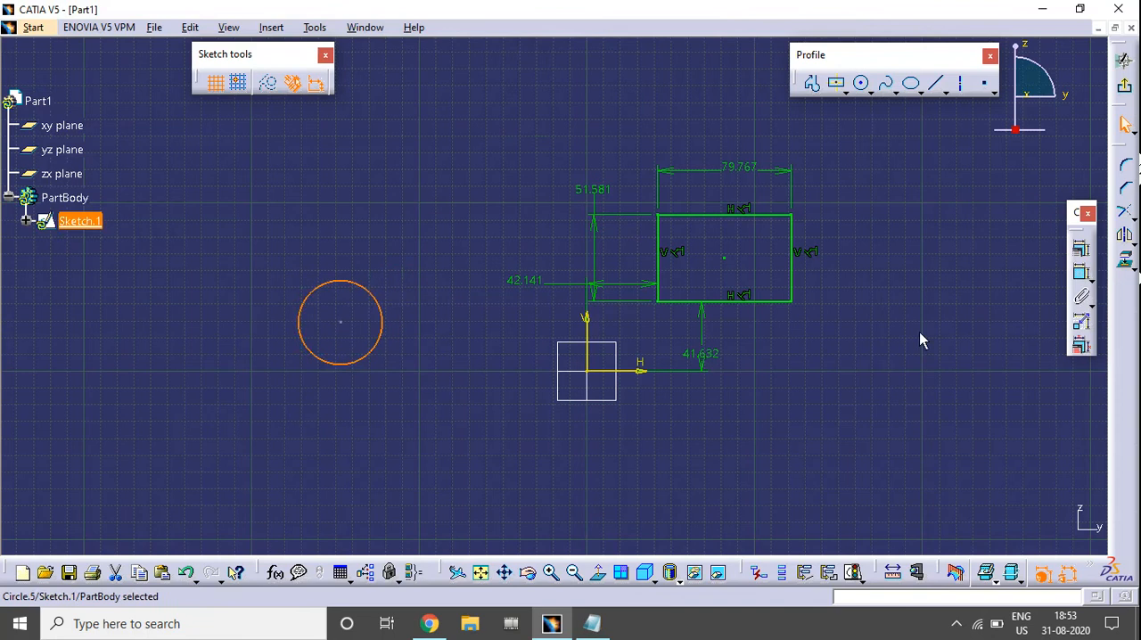
pyautogui.click(919, 333)
# Dimension the circle's diameter, placing the dimension below and to the left of the circle.
pyautogui.click(1081, 273)
pyautogui.click(330, 366)
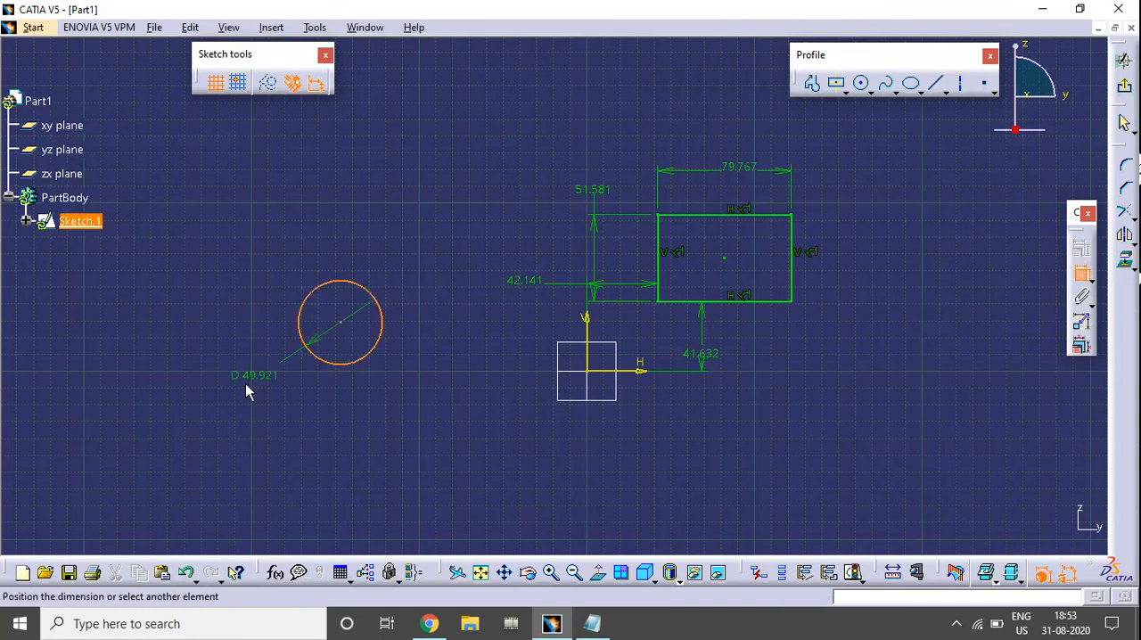
pyautogui.click(246, 384)
# Dimension the distances from the circle's centre to the horizontal axis and to the vertical axis.
pyautogui.click(341, 322)
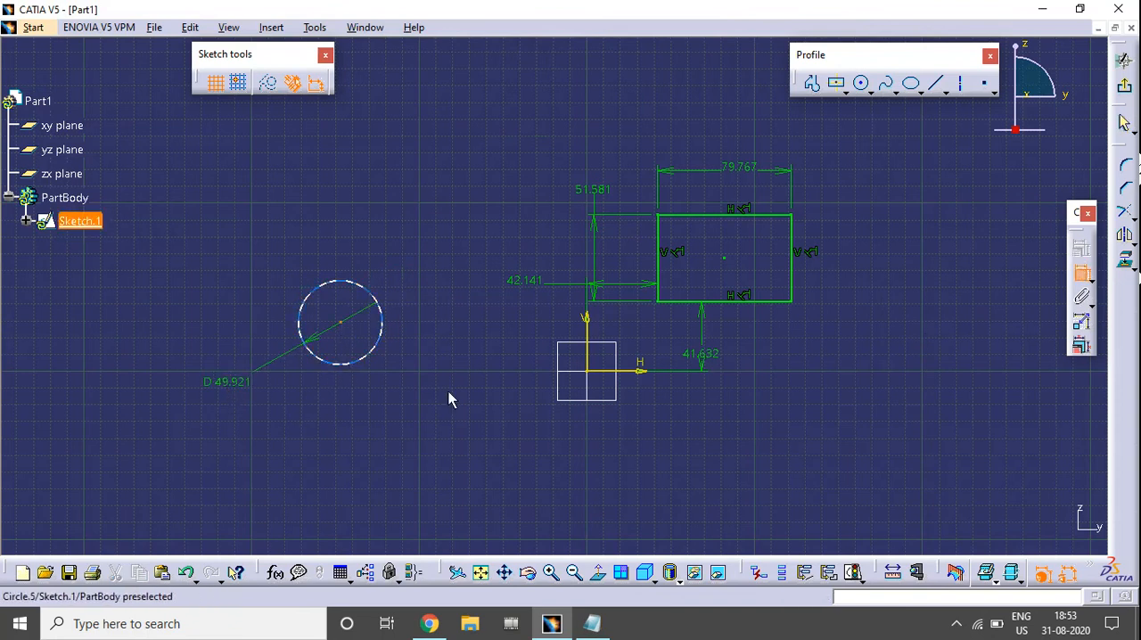
pyautogui.click(638, 371)
pyautogui.click(411, 451)
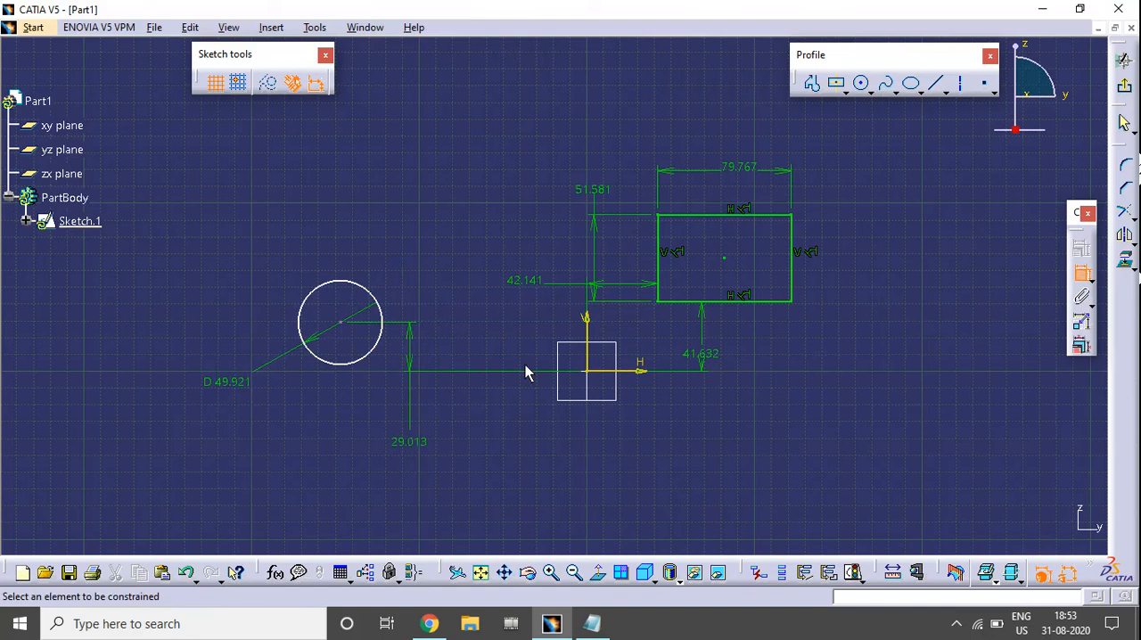
pyautogui.click(340, 323)
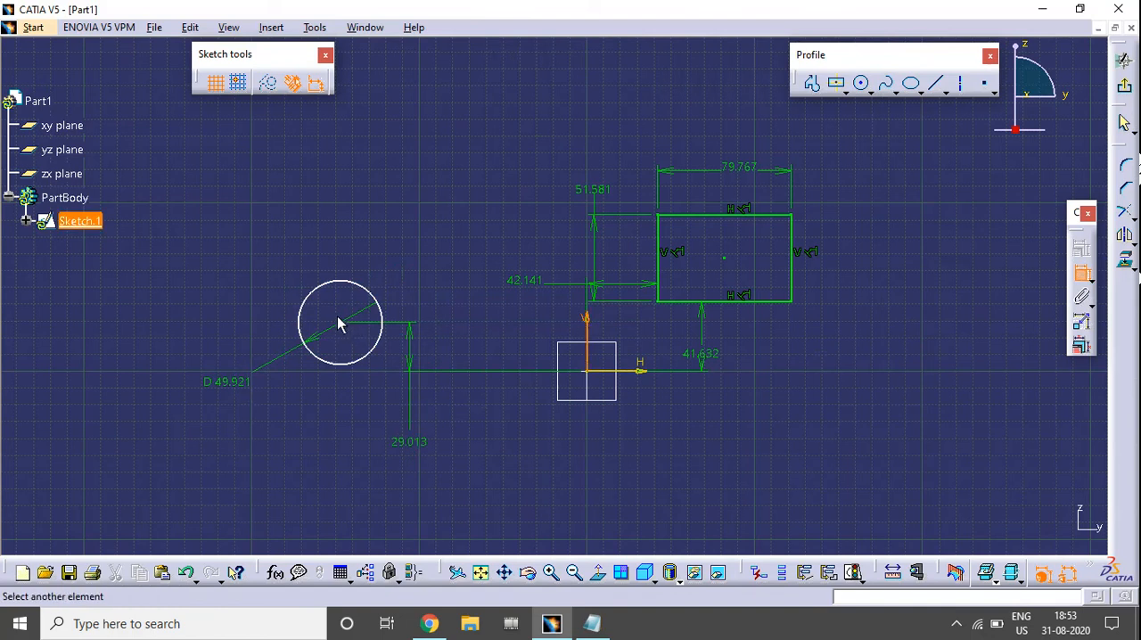
pyautogui.click(586, 343)
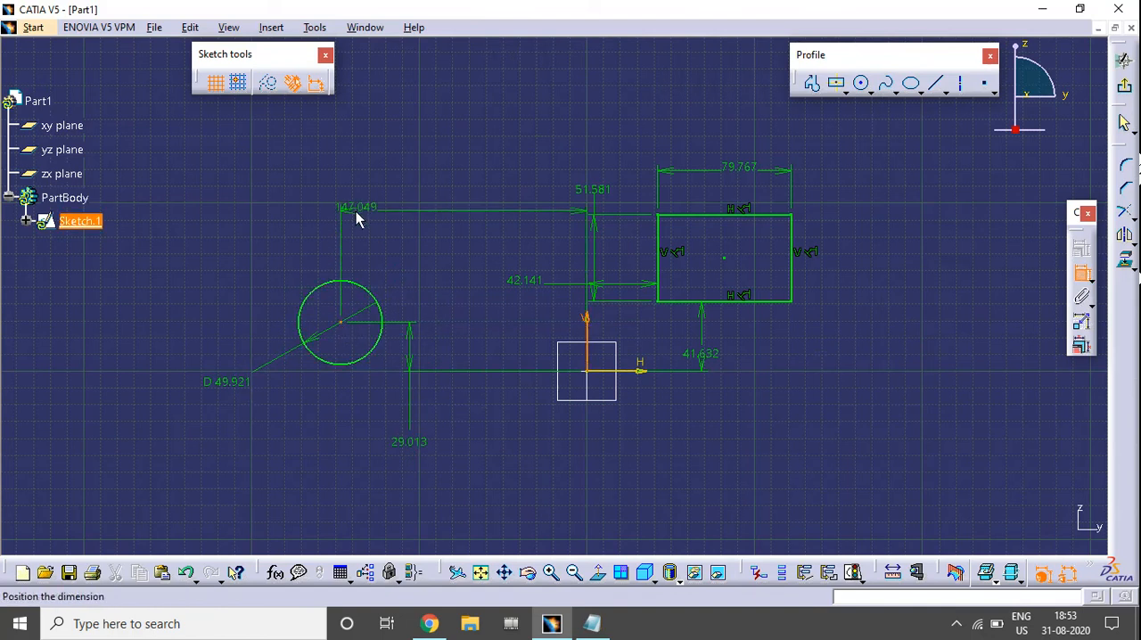
pyautogui.click(357, 210)
pyautogui.click(1082, 274)
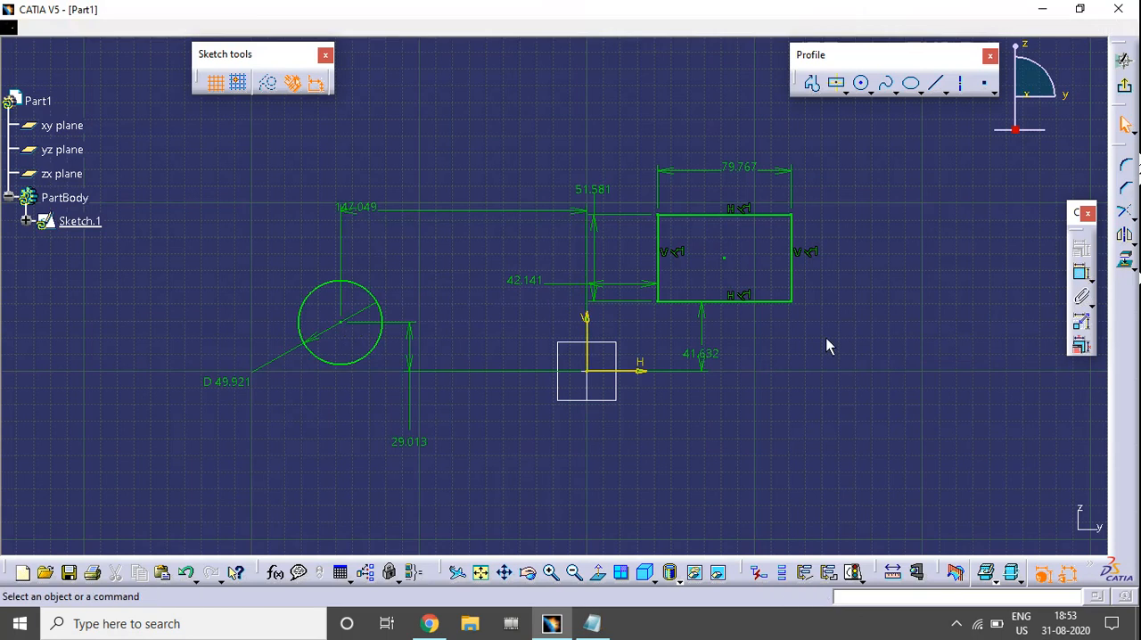
# Open the constraint definition for the distance between the rectangle's lower edge and the horizontal axis.
pyautogui.moveTo(805, 310)
pyautogui.mouseDown(button='middle')
pyautogui.moveTo(767, 320)
pyautogui.moveTo(753, 340)
pyautogui.mouseUp(button='middle')
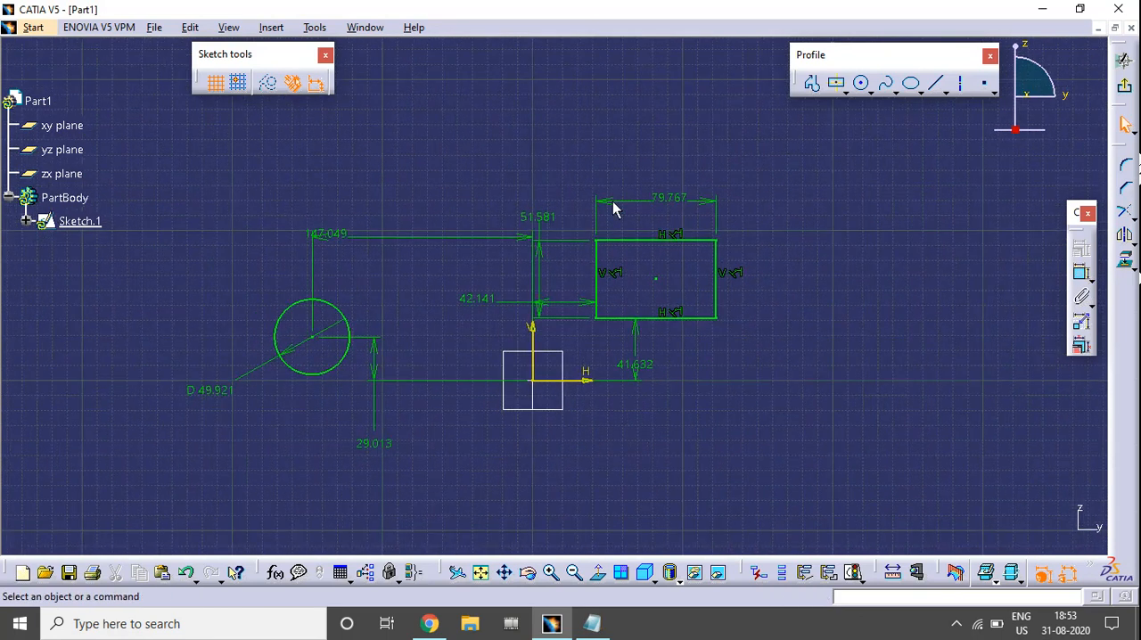
pyautogui.doubleClick(636, 366)
pyautogui.moveTo(600, 187); pyautogui.dragTo(794, 185)
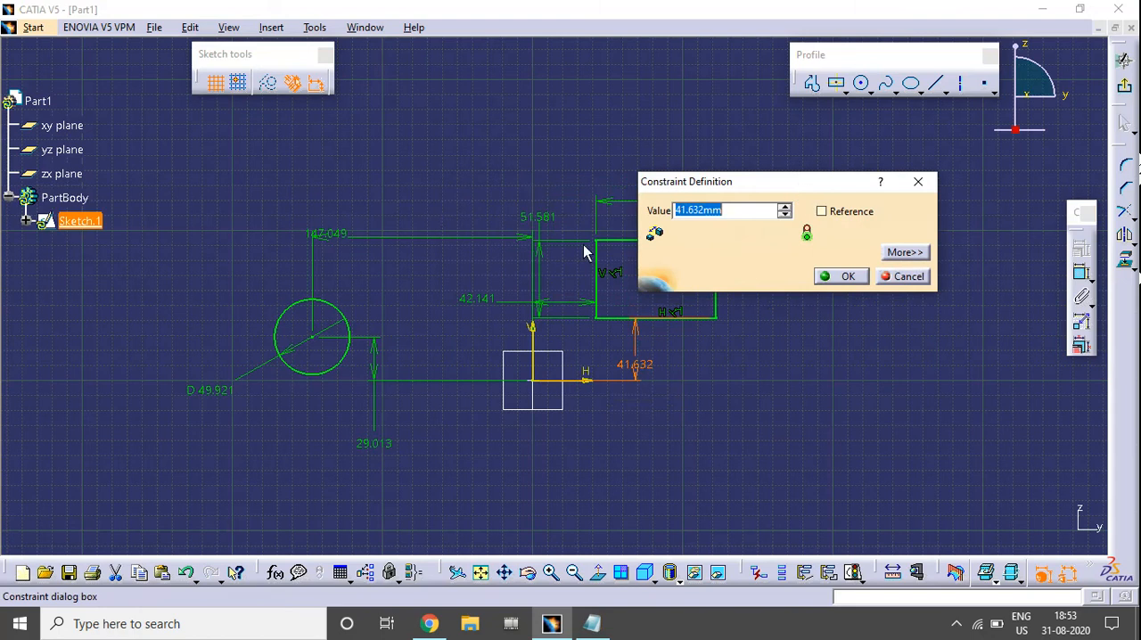
pyautogui.click(859, 279)
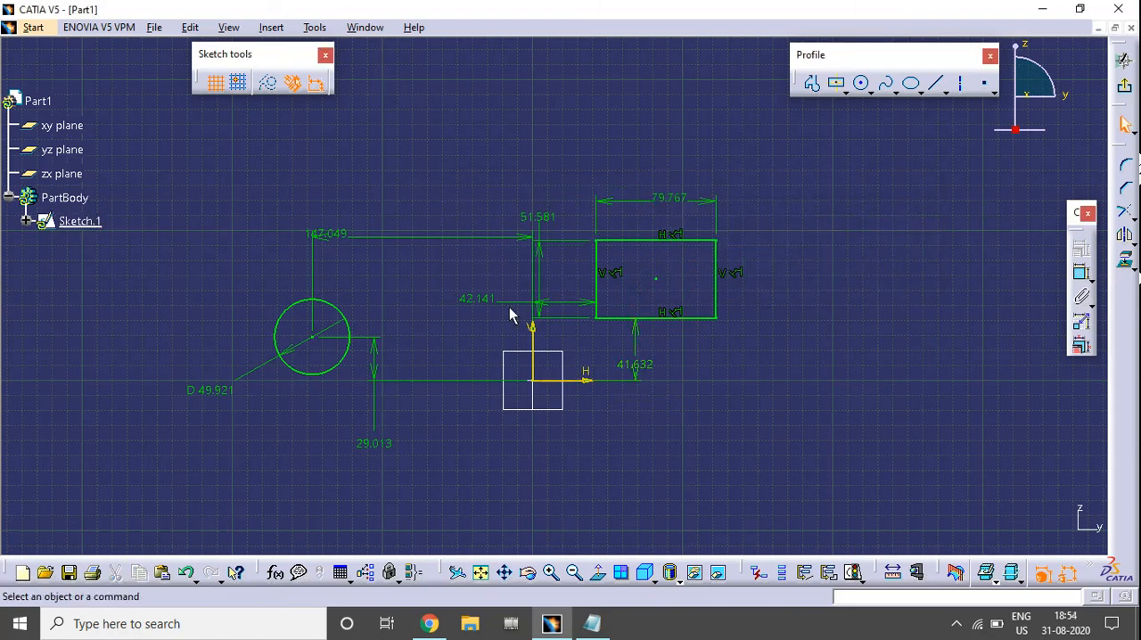
# Start Edit Multi-Constraint on the sketch and set the circle centre's distance to the vertical axis to 150 mm.
pyautogui.moveTo(1073, 212); pyautogui.dragTo(1067, 187)
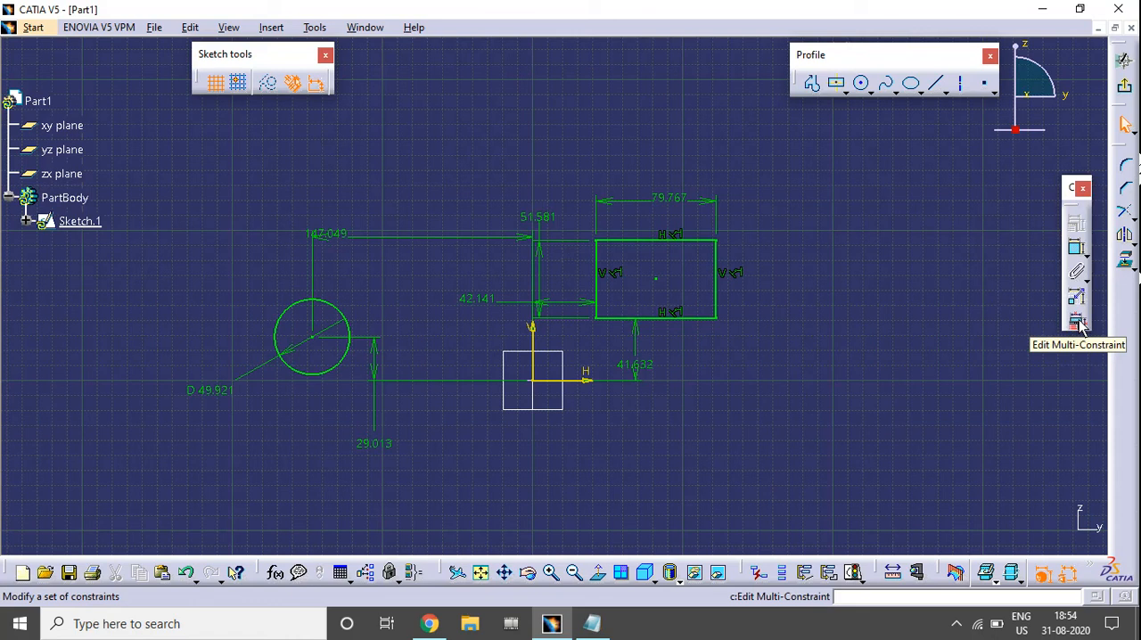
pyautogui.click(1077, 322)
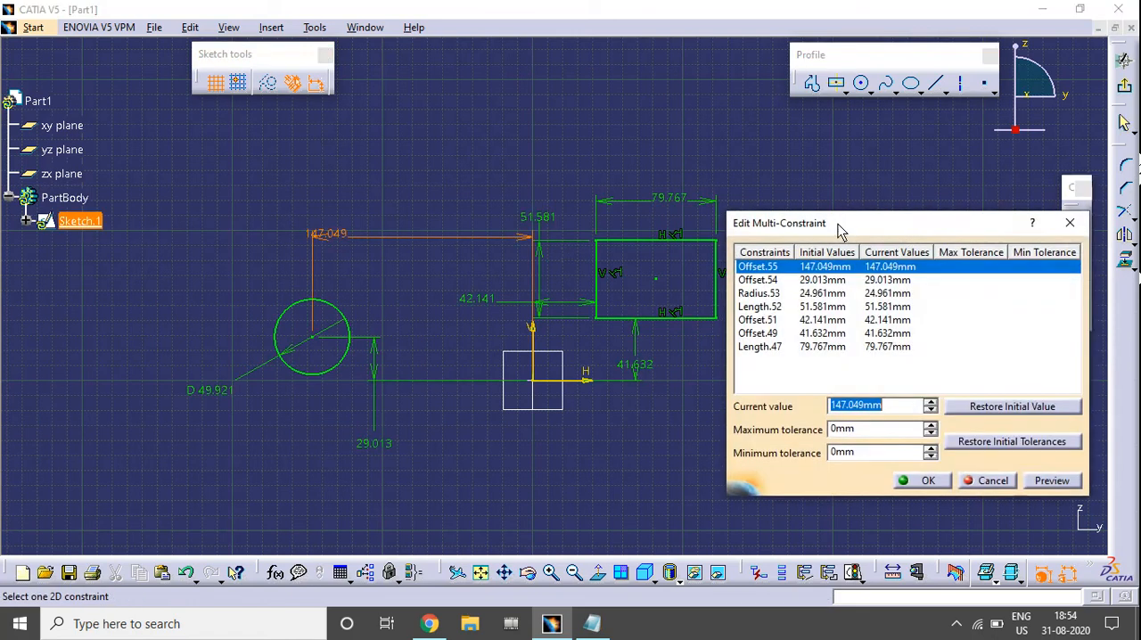
pyautogui.moveTo(840, 224); pyautogui.dragTo(869, 165)
pyautogui.moveTo(609, 312)
pyautogui.mouseDown(button='middle')
pyautogui.moveTo(551, 313)
pyautogui.moveTo(555, 335)
pyautogui.mouseUp(button='middle')
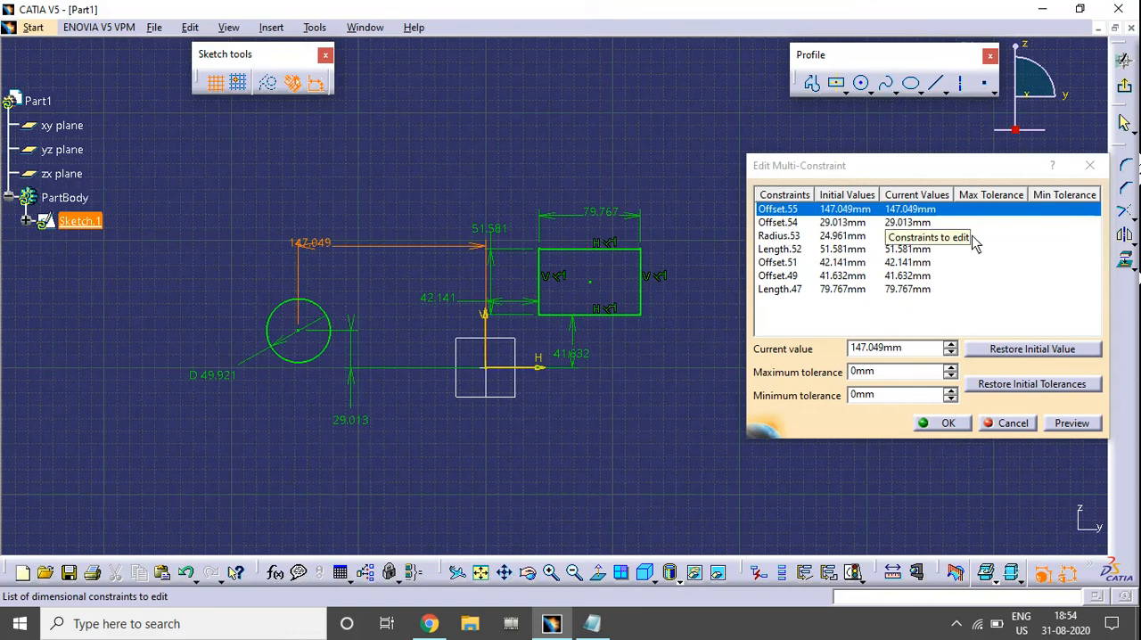
pyautogui.click(921, 221)
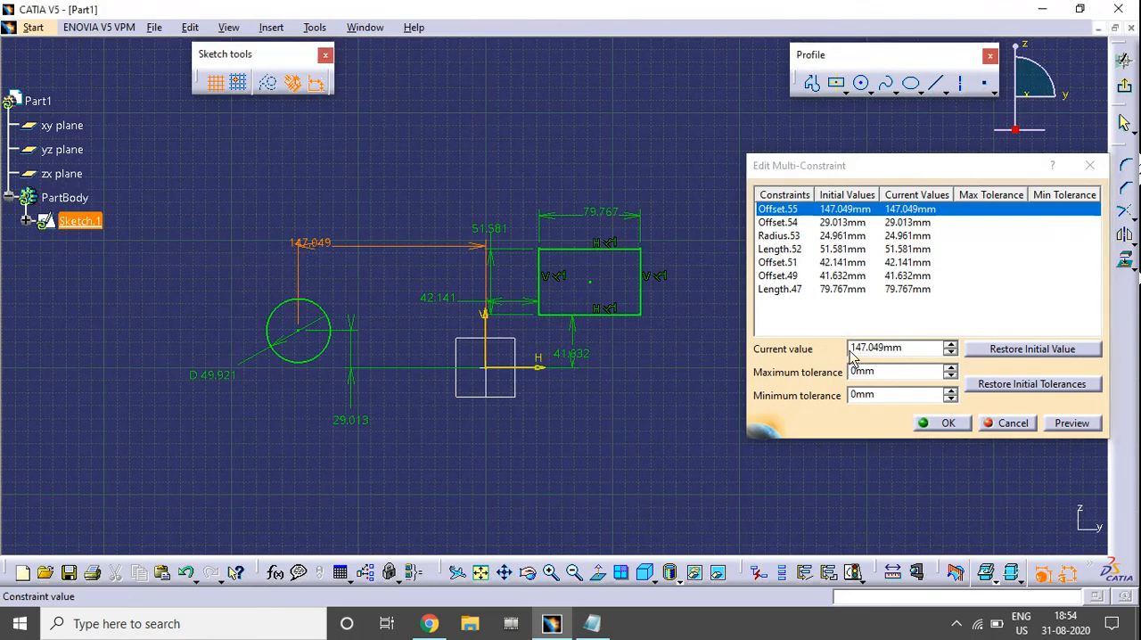
pyautogui.write('1')
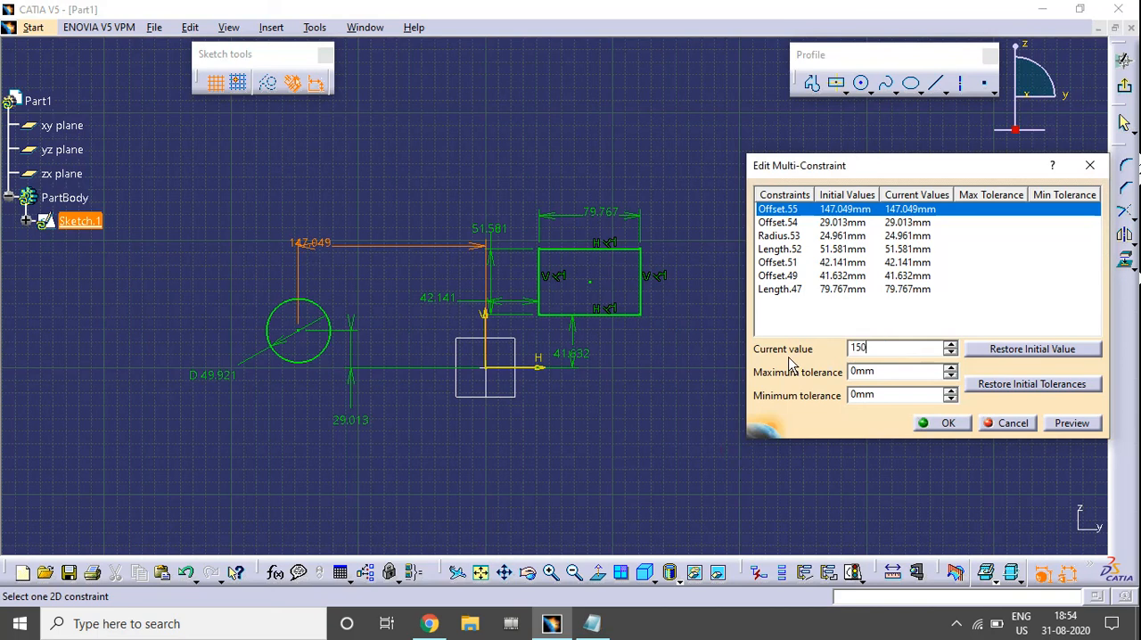
pyautogui.write('50')
# Set the circle centre's distance to the horizontal axis to 40 mm and the circle's radius to 25 mm.
pyautogui.click(911, 223)
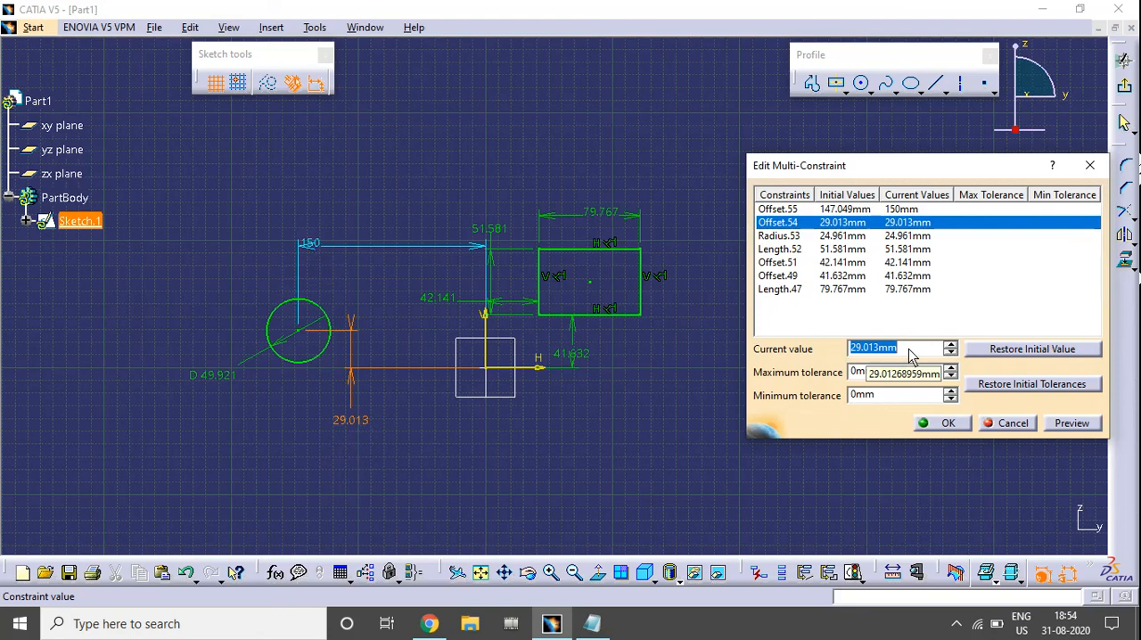
pyautogui.write('40')
pyautogui.click(821, 236)
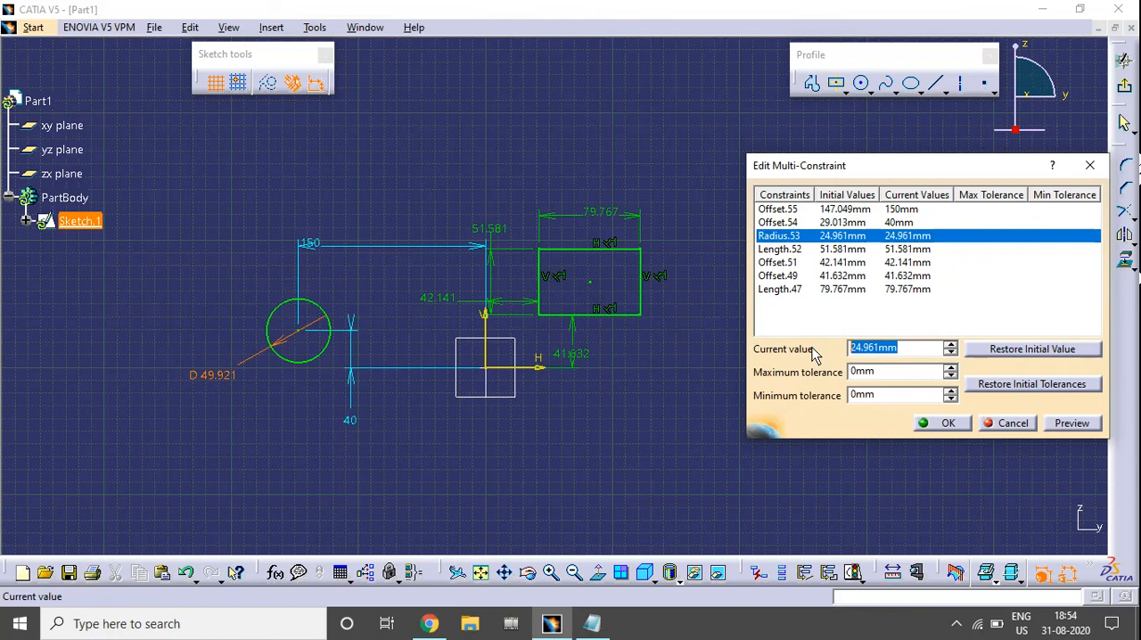
pyautogui.write('25')
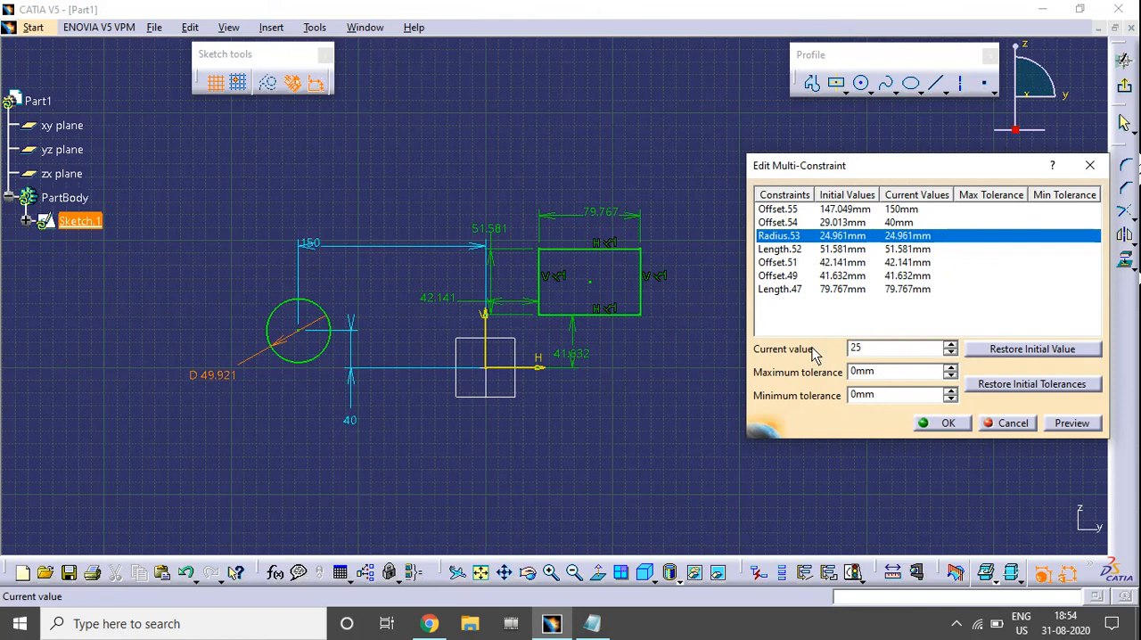
# Set the rectangle's height to 50 mm in the multi-constraint edit.
pyautogui.click(780, 248)
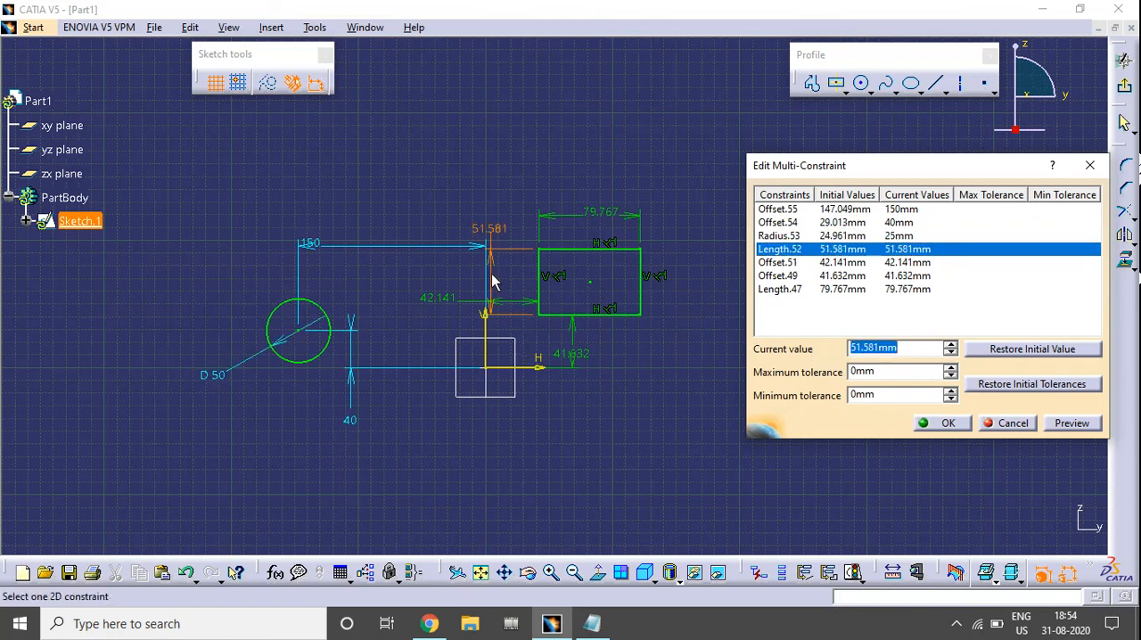
pyautogui.write('5')
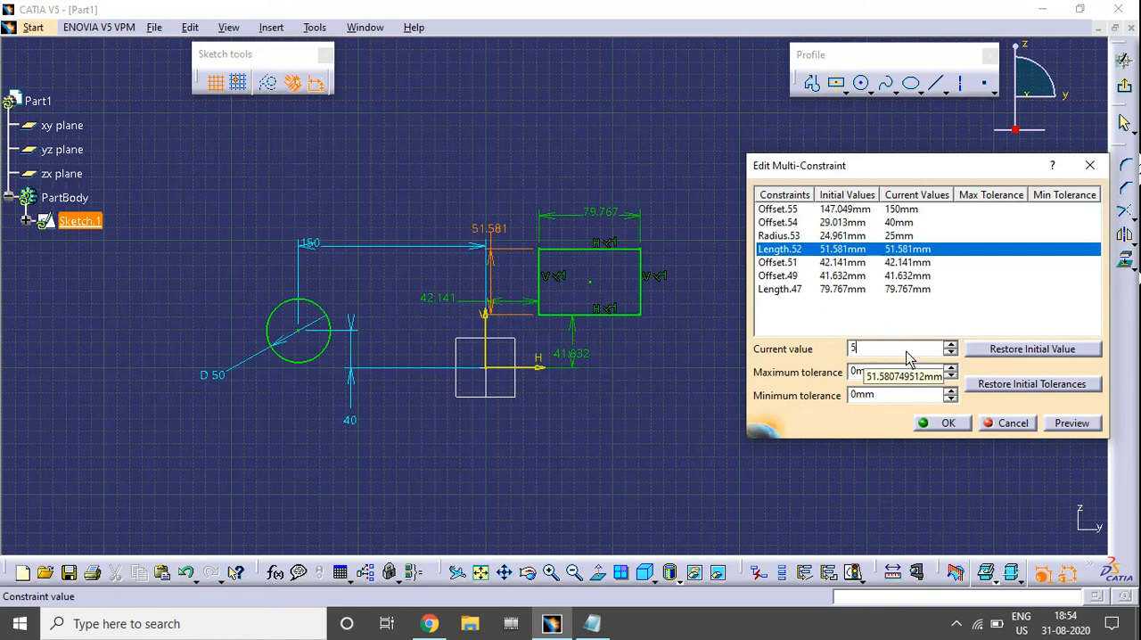
pyautogui.write('0')
# Set the rectangle's left-edge distance to the vertical axis and lower-edge distance to the horizontal axis to 60 mm each.
pyautogui.click(840, 264)
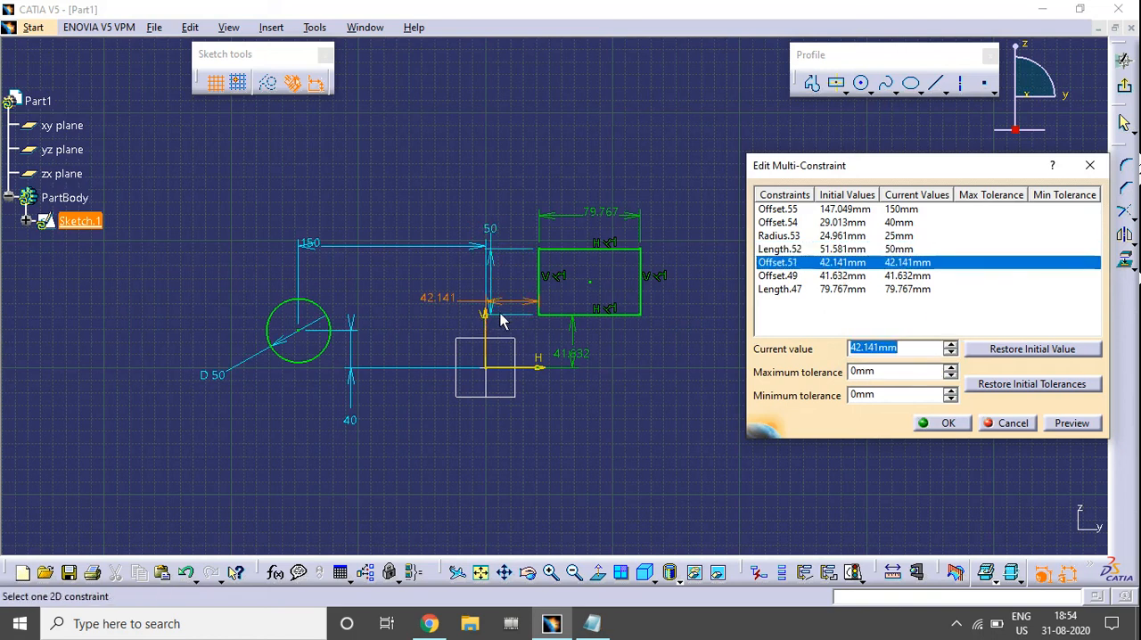
pyautogui.write('60')
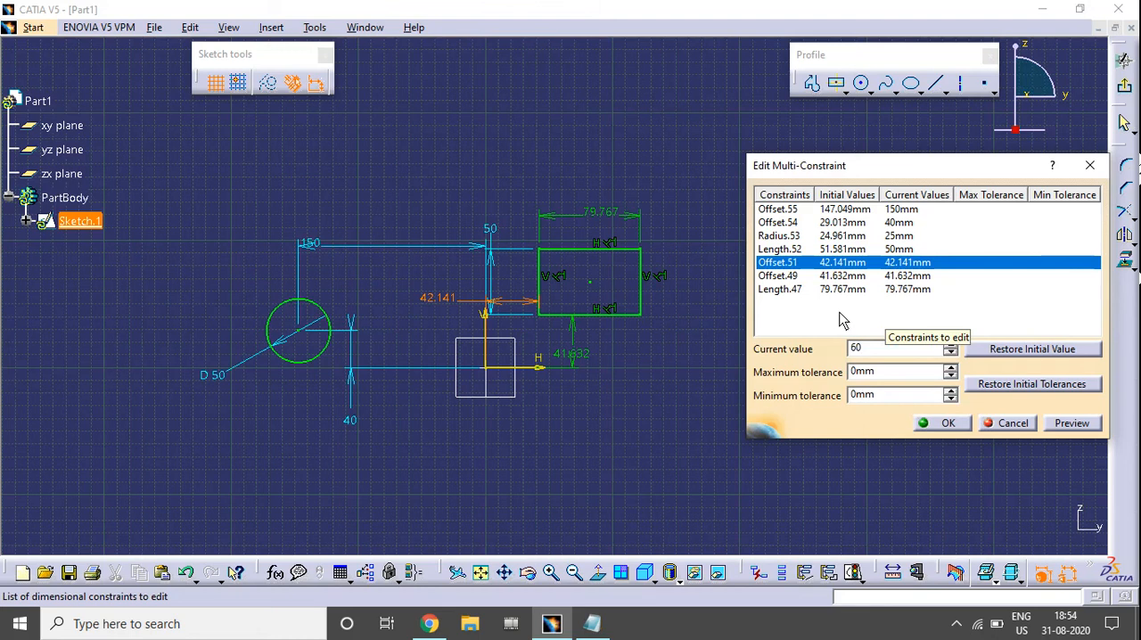
pyautogui.click(847, 276)
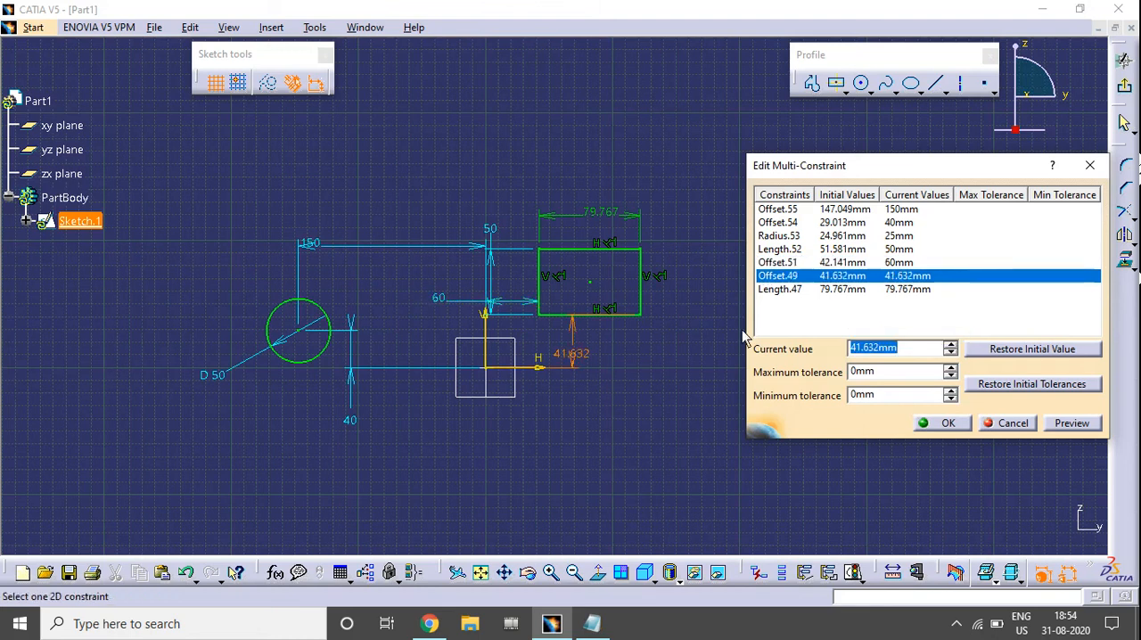
pyautogui.write('60')
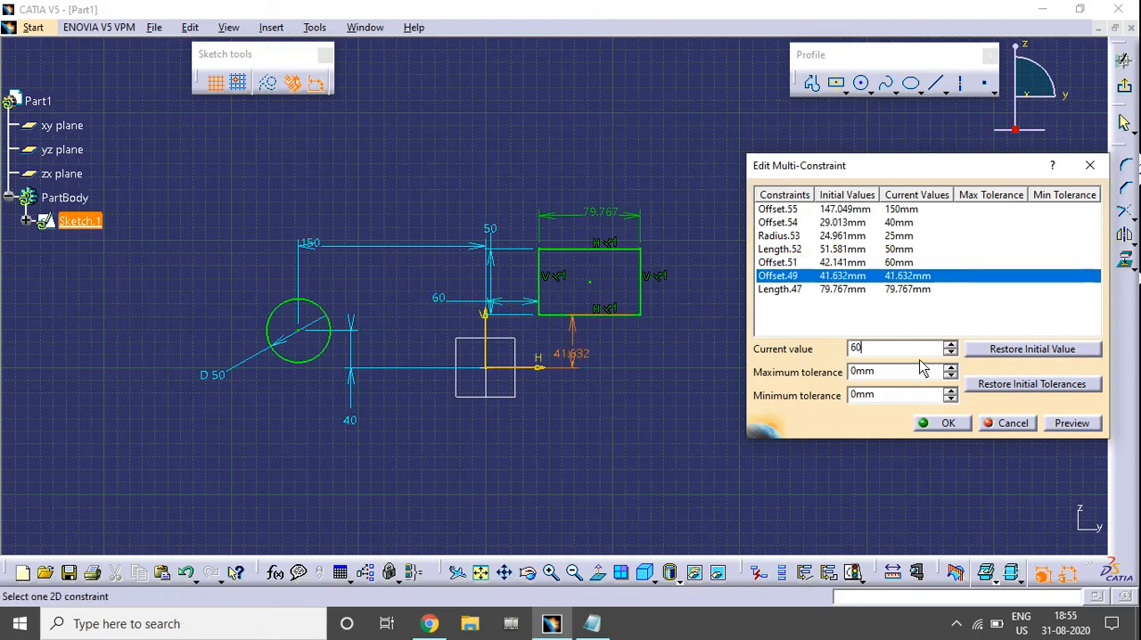
# Set the rectangle's width to 75 mm and apply all edited constraint values to the sketch.
pyautogui.click(855, 289)
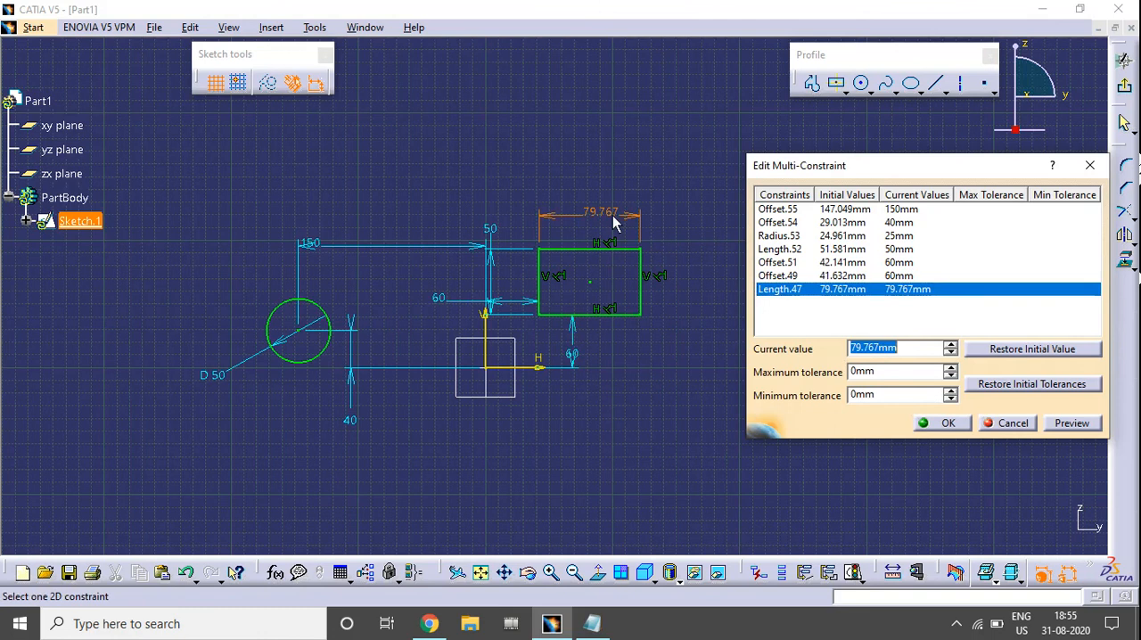
pyautogui.write('7')
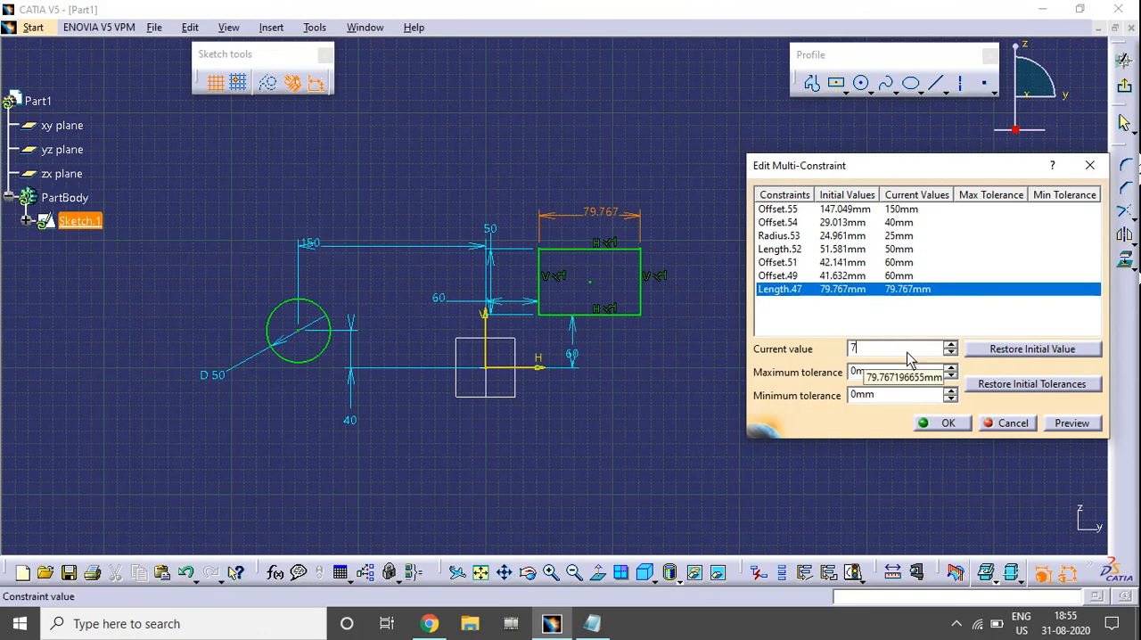
pyautogui.write('5')
pyautogui.click(898, 321)
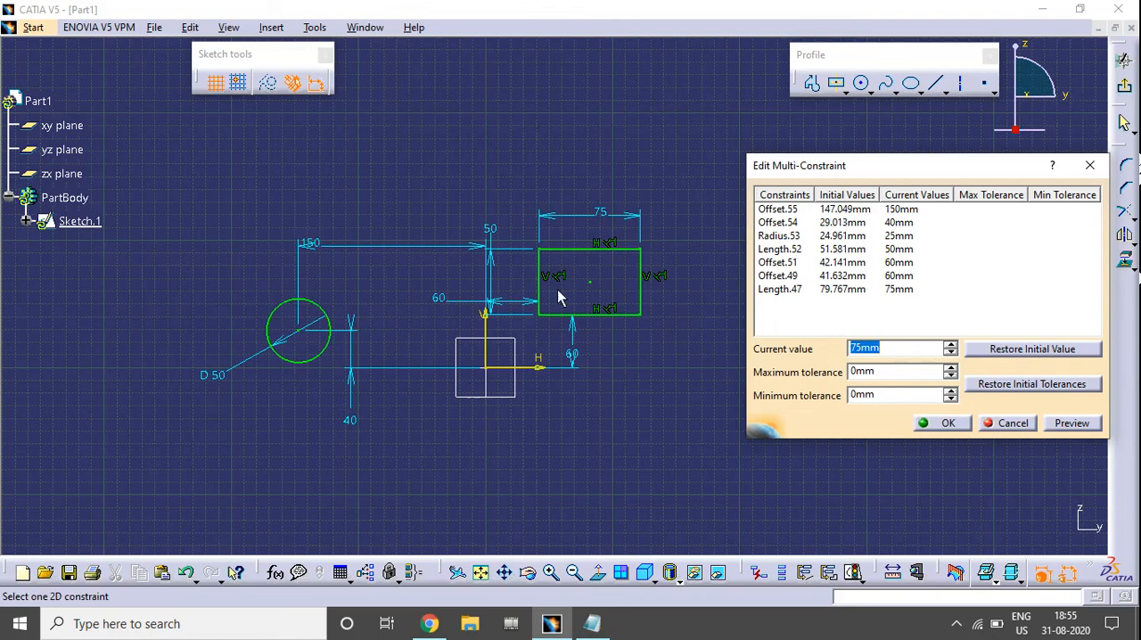
pyautogui.moveTo(856, 175); pyautogui.dragTo(845, 141)
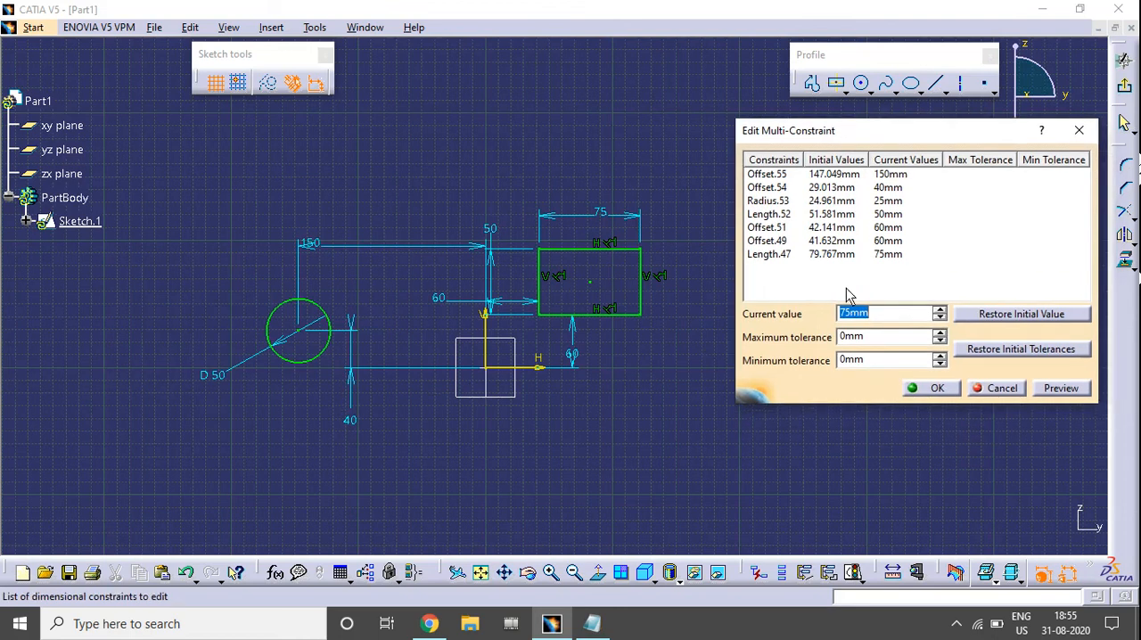
pyautogui.click(918, 392)
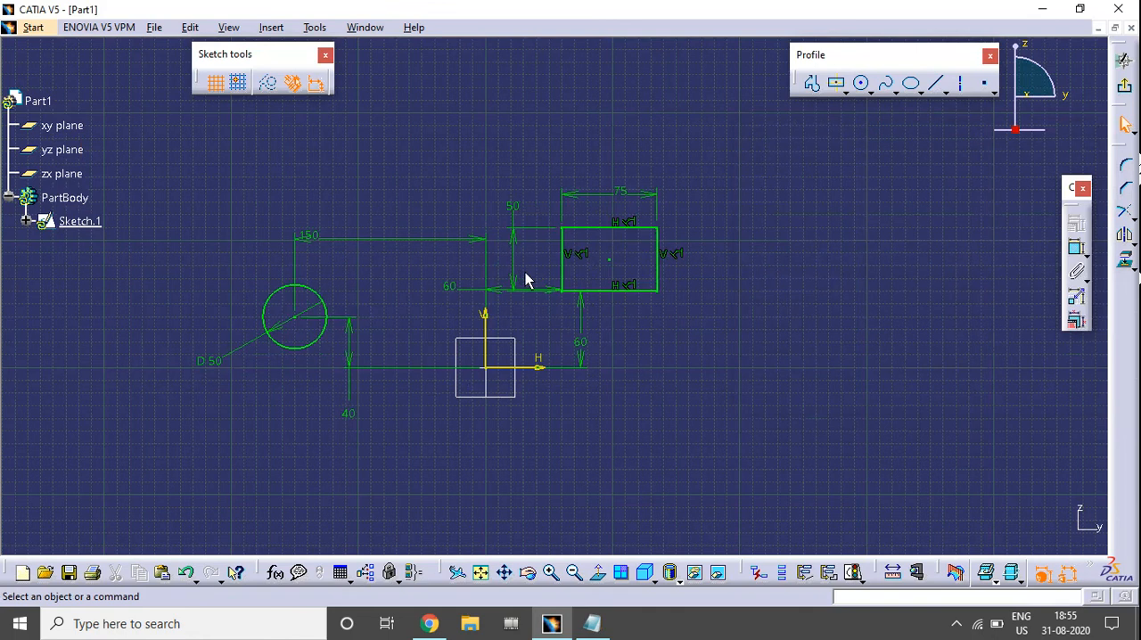
# Reposition the 150 mm dimension's text to the middle of its dimension line above the circle.
pyautogui.click(360, 242)
pyautogui.moveTo(359, 242); pyautogui.dragTo(382, 235)
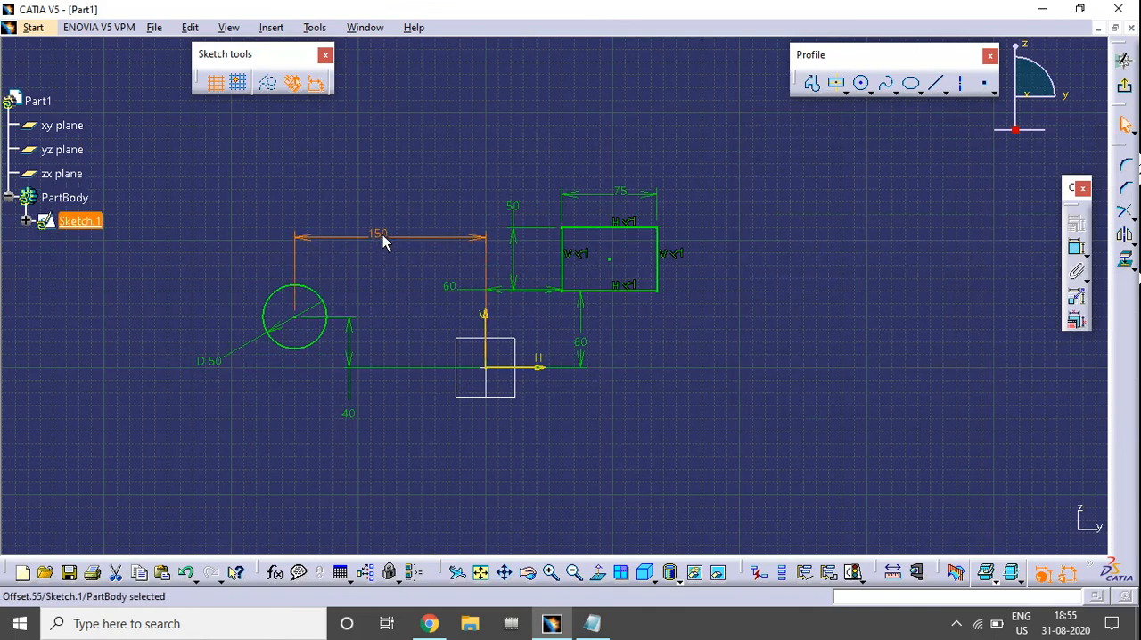
pyautogui.click(388, 268)
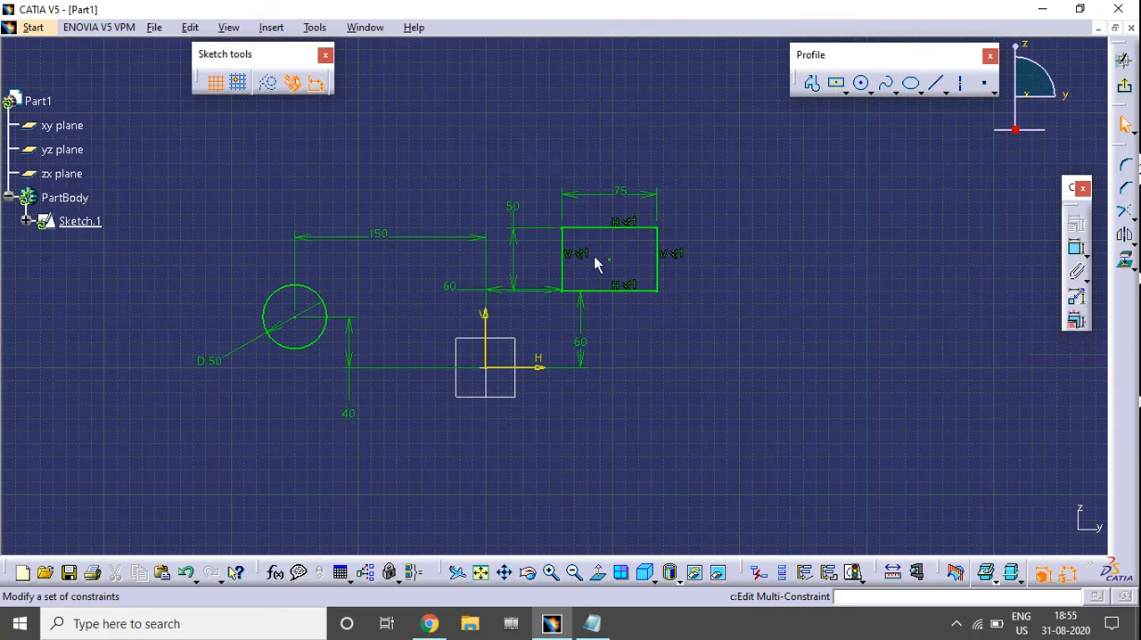
# Open the definition of the rectangle's width constraint for viewing and close it without changing the value.
pyautogui.doubleClick(628, 194)
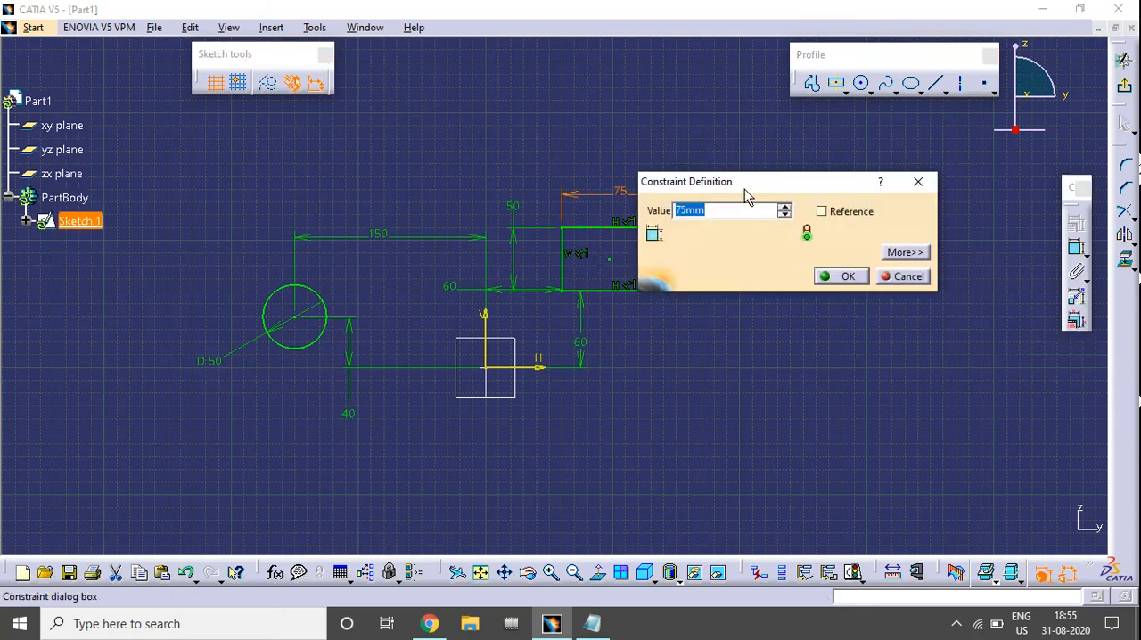
pyautogui.moveTo(743, 193); pyautogui.dragTo(795, 194)
pyautogui.click(951, 278)
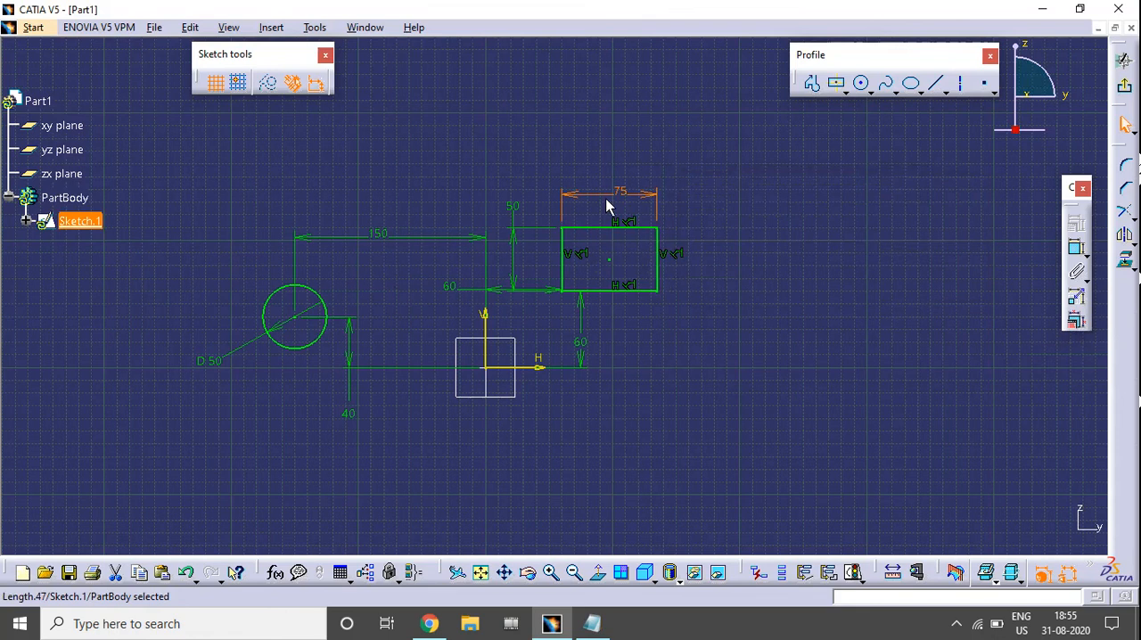
pyautogui.click(681, 204)
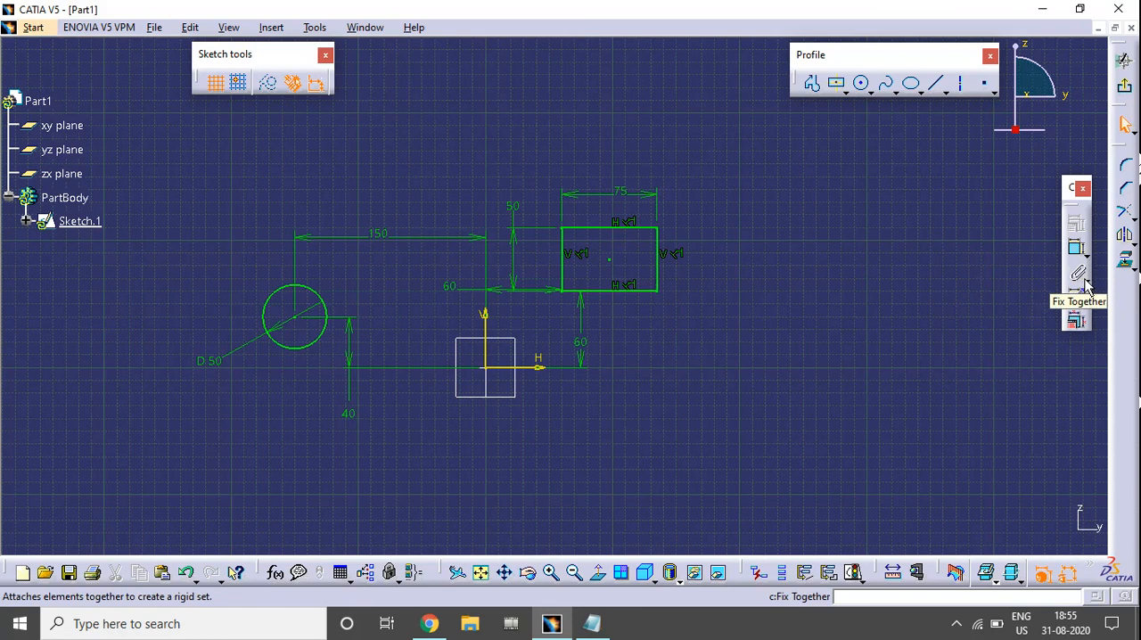
# Detach the Fix Together and Auto Constraint tools as a floating toolbar, and delete the dimensioned circle and rectangle from the sketch.
pyautogui.click(1086, 287)
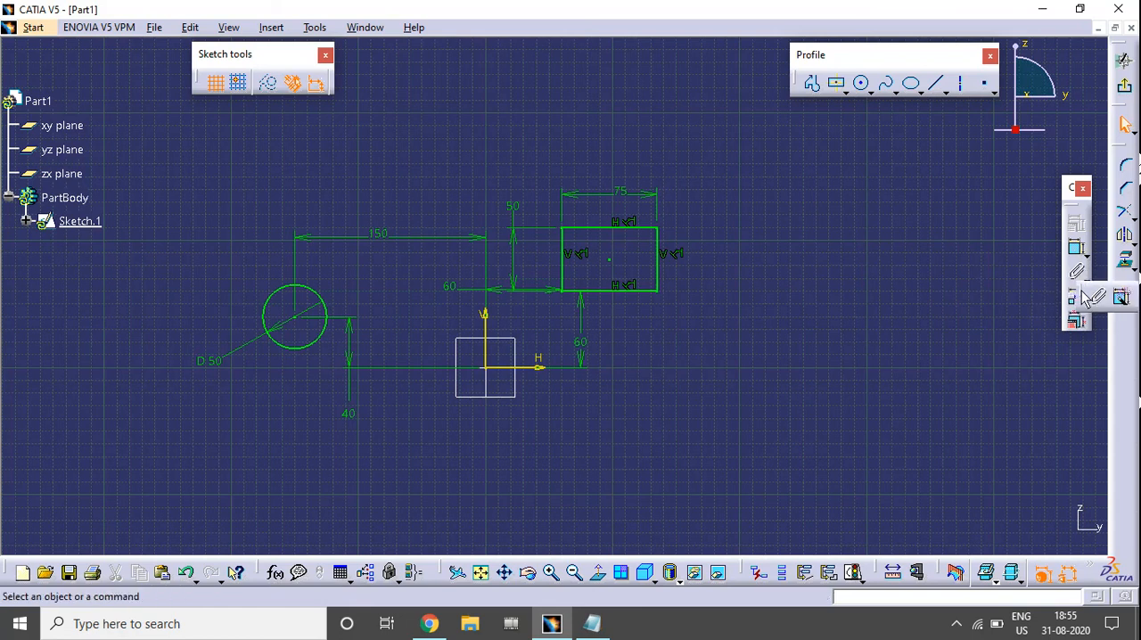
pyautogui.moveTo(1086, 297); pyautogui.dragTo(990, 219)
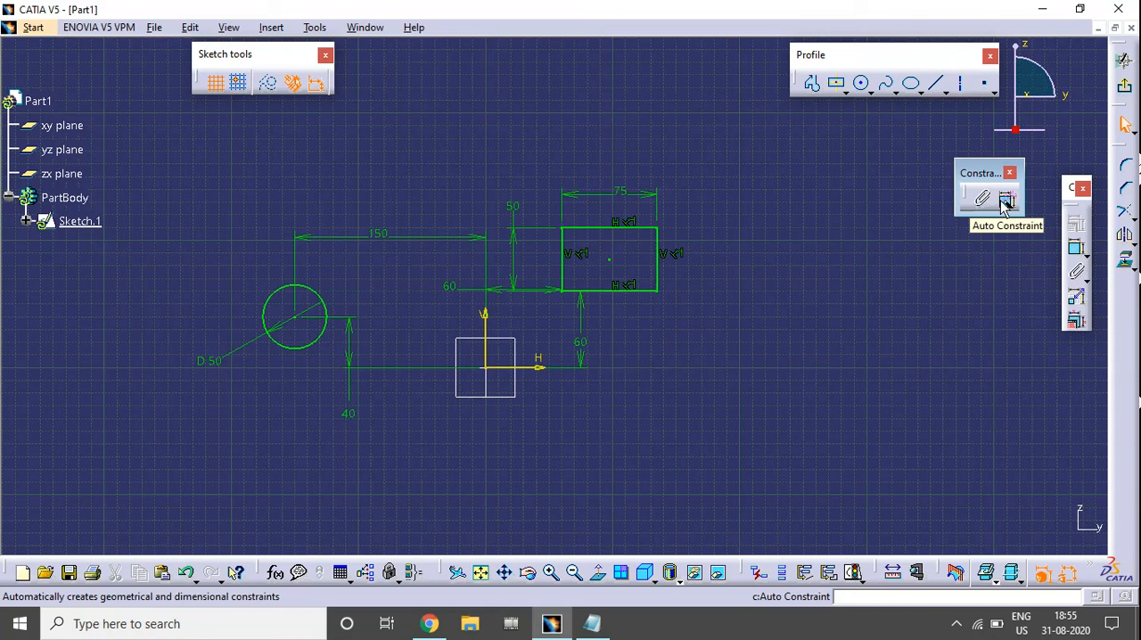
pyautogui.moveTo(133, 126); pyautogui.dragTo(763, 465)
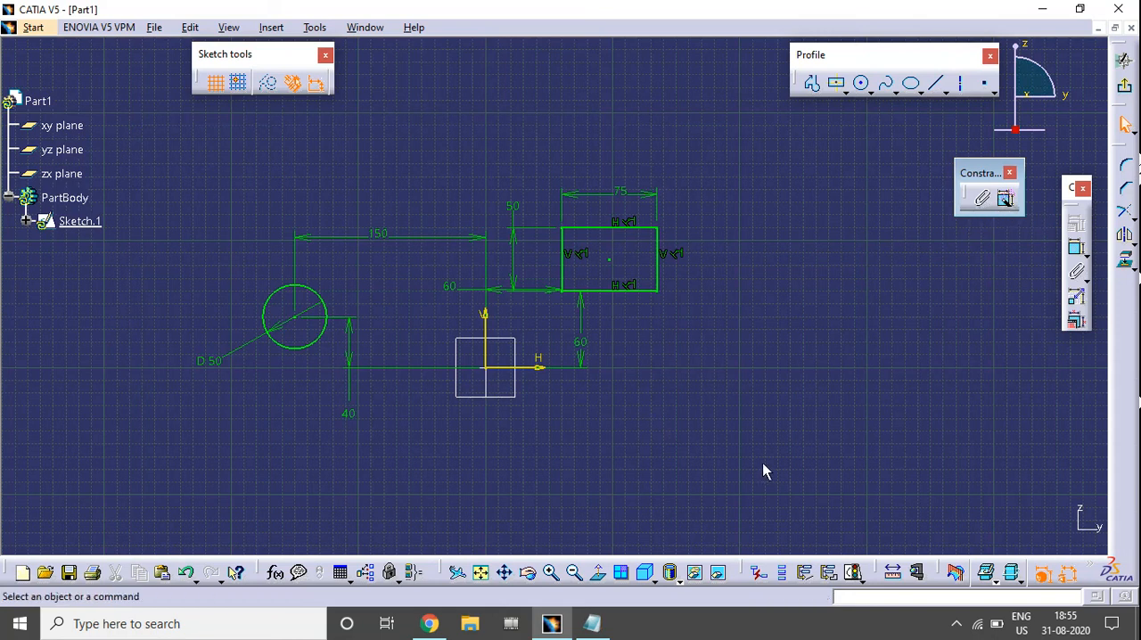
pyautogui.press('Delete')
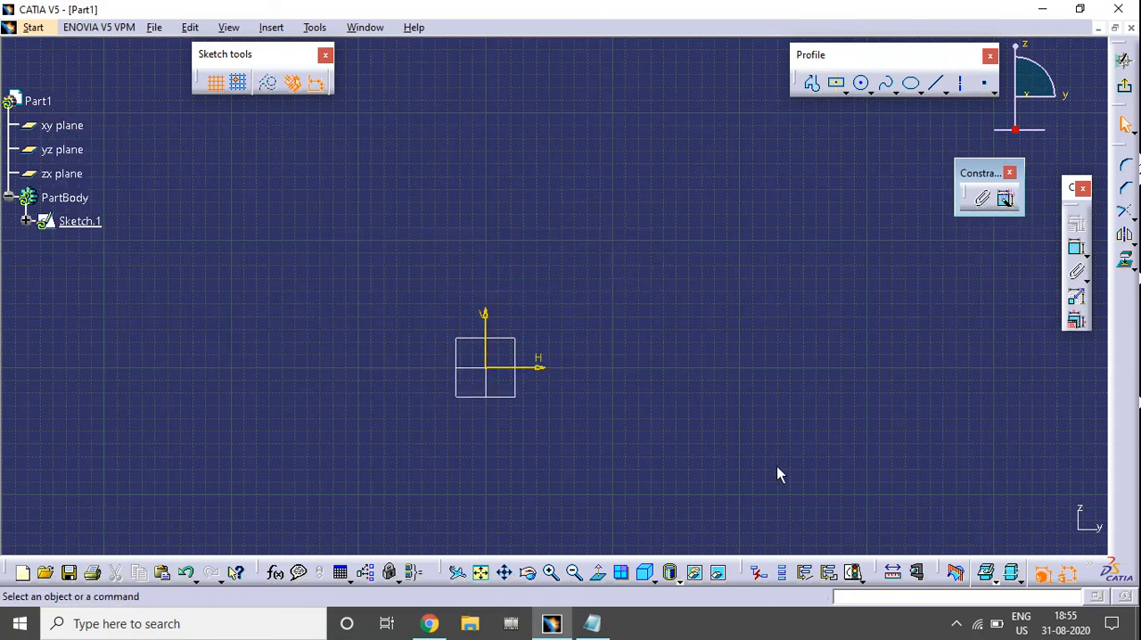
# Draw a circle about 152 mm right and 91 mm above the origin, and a tilted ellipse about 134 mm left and 26 mm above.
pyautogui.click(860, 83)
pyautogui.click(680, 252)
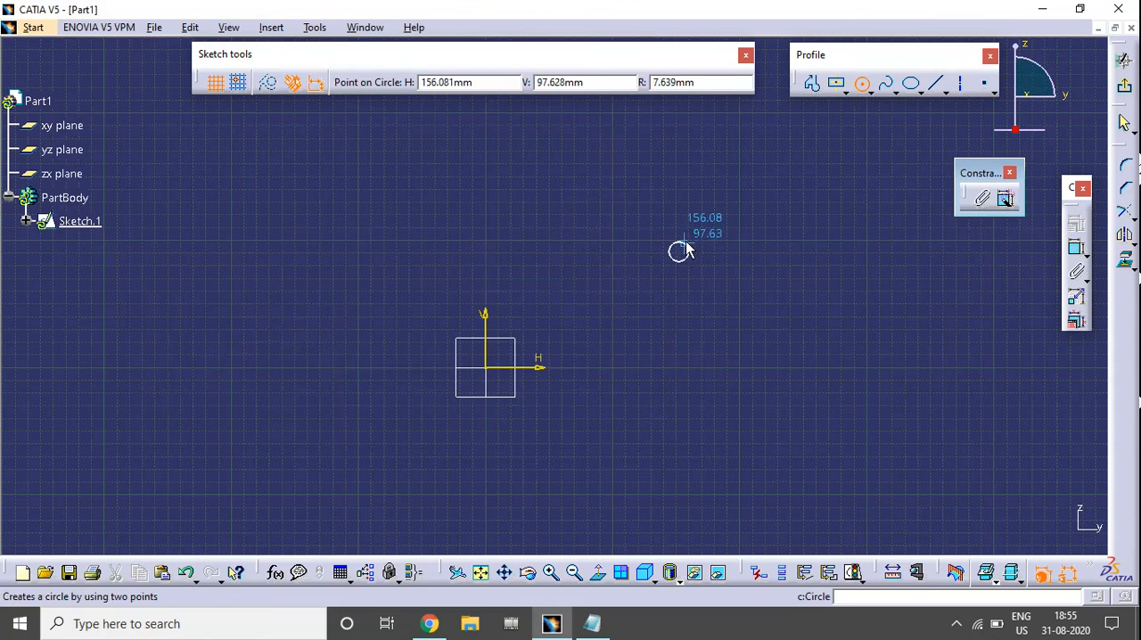
pyautogui.click(704, 232)
pyautogui.click(910, 83)
pyautogui.click(314, 335)
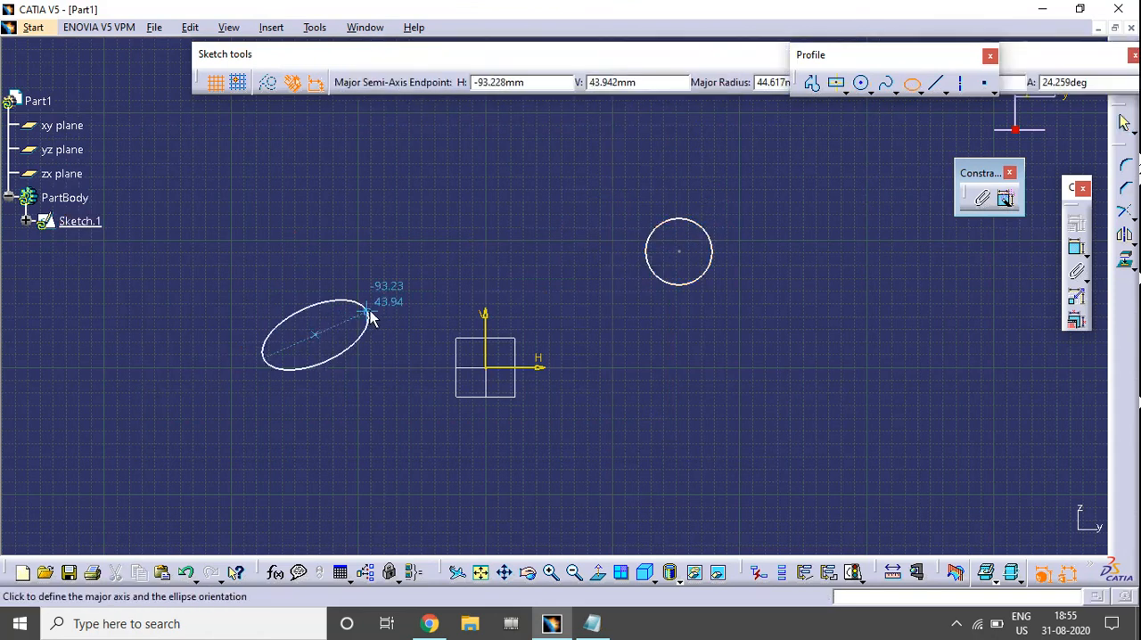
pyautogui.click(358, 321)
pyautogui.click(332, 305)
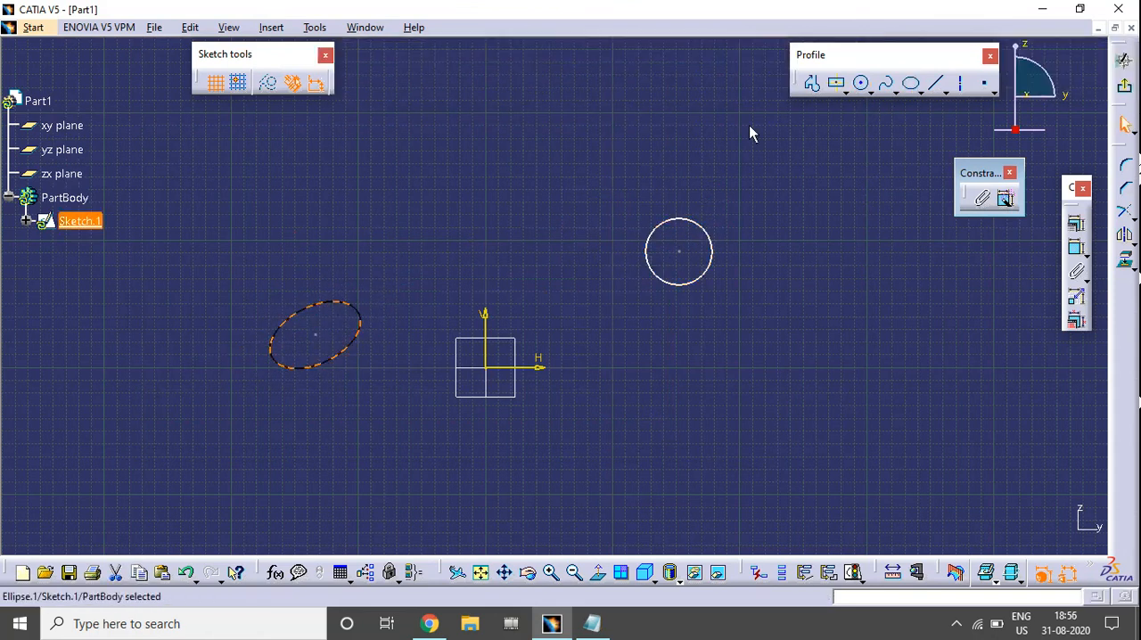
# Draw a centred rectangle about 87 mm wide just above the origin and a slanted line about 102 mm long below and right of it.
pyautogui.click(838, 83)
pyautogui.click(473, 311)
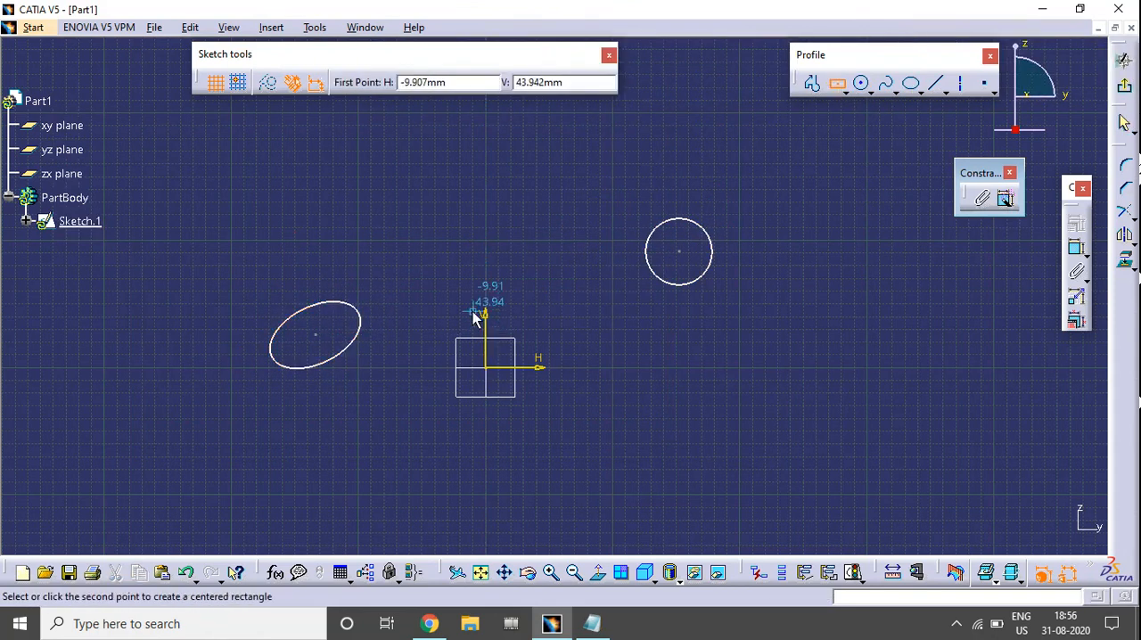
pyautogui.click(529, 260)
pyautogui.click(935, 83)
pyautogui.click(505, 475)
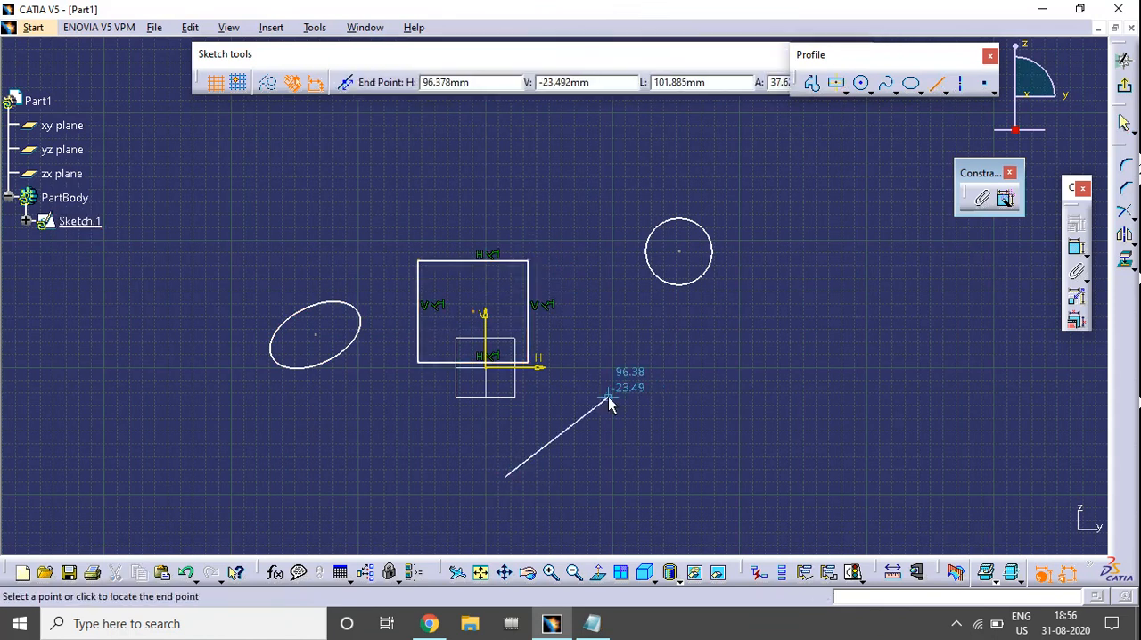
pyautogui.click(609, 397)
# Draw a closed outer profile of lines and two arcs around all shapes, with a left arc radius of about 83 mm.
pyautogui.click(811, 84)
pyautogui.click(357, 438)
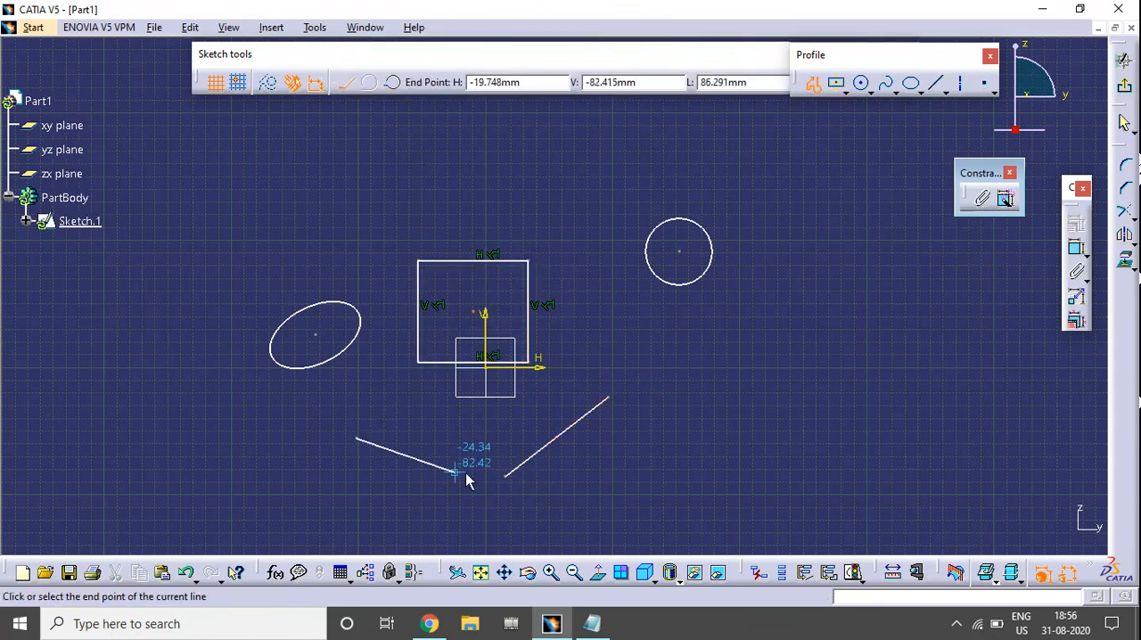
pyautogui.click(542, 502)
pyautogui.moveTo(717, 353); pyautogui.dragTo(760, 208)
pyautogui.click(694, 162)
pyautogui.moveTo(260, 241); pyautogui.dragTo(228, 353)
pyautogui.click(225, 439)
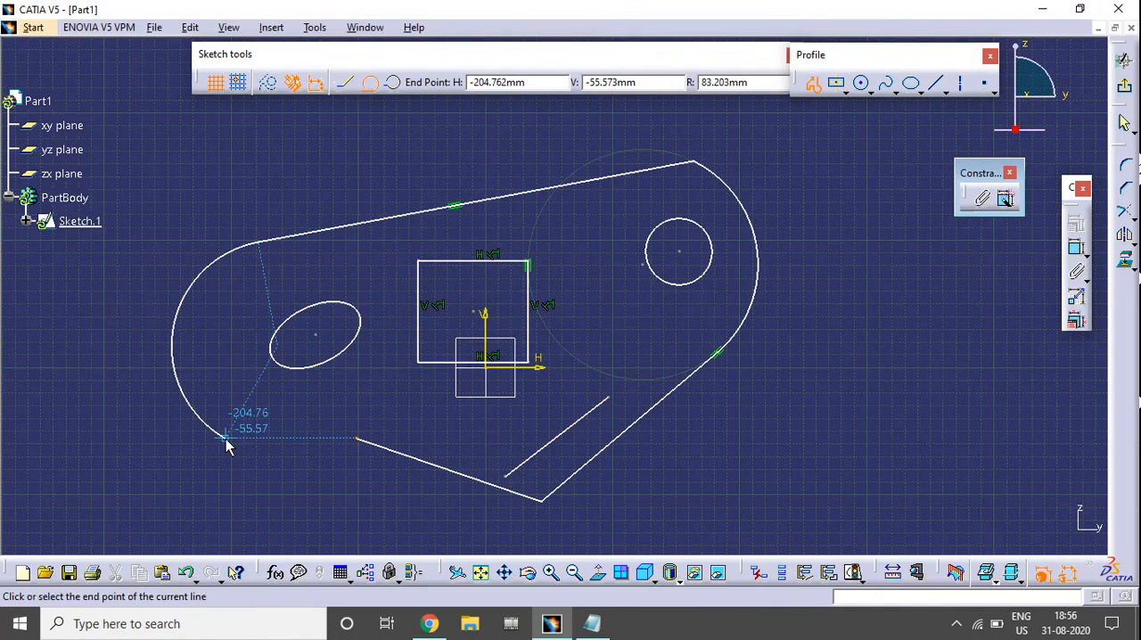
pyautogui.click(357, 438)
# Examine the unconstrained circle and profile in relation to the sketch's horizontal and vertical axes.
pyautogui.moveTo(586, 353)
pyautogui.mouseDown(button='middle')
pyautogui.moveTo(738, 333)
pyautogui.moveTo(765, 361)
pyautogui.mouseUp(button='middle')
pyautogui.moveTo(765, 356)
pyautogui.mouseDown(button='middle')
pyautogui.moveTo(671, 378)
pyautogui.moveTo(687, 411)
pyautogui.mouseUp(button='middle')
pyautogui.click(700, 408)
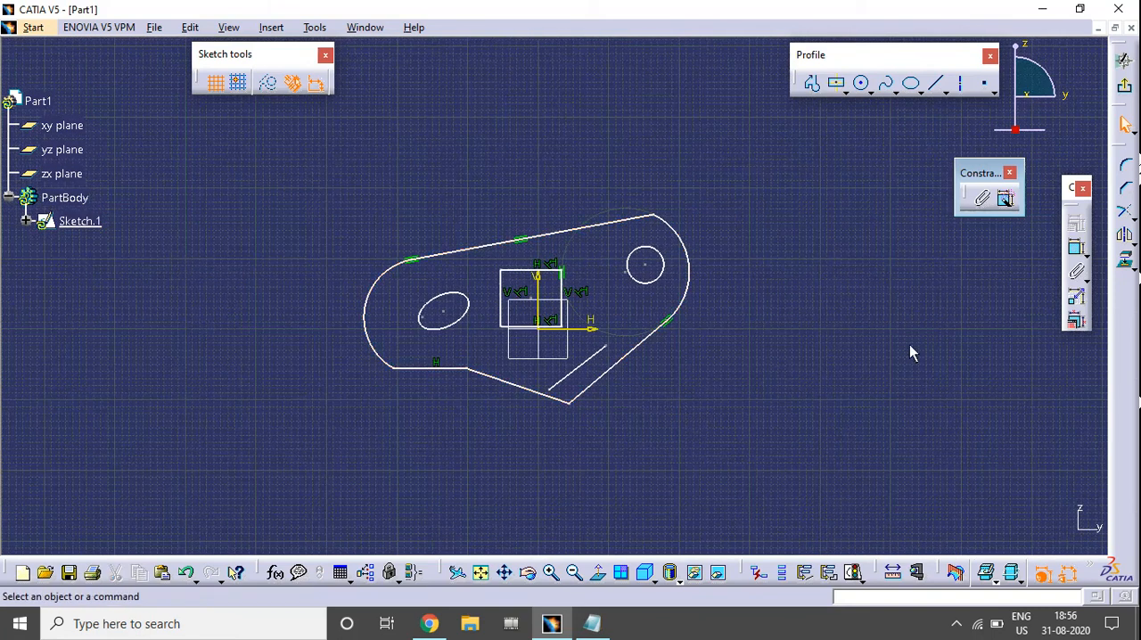
pyautogui.click(632, 251)
pyautogui.click(616, 225)
pyautogui.click(633, 283)
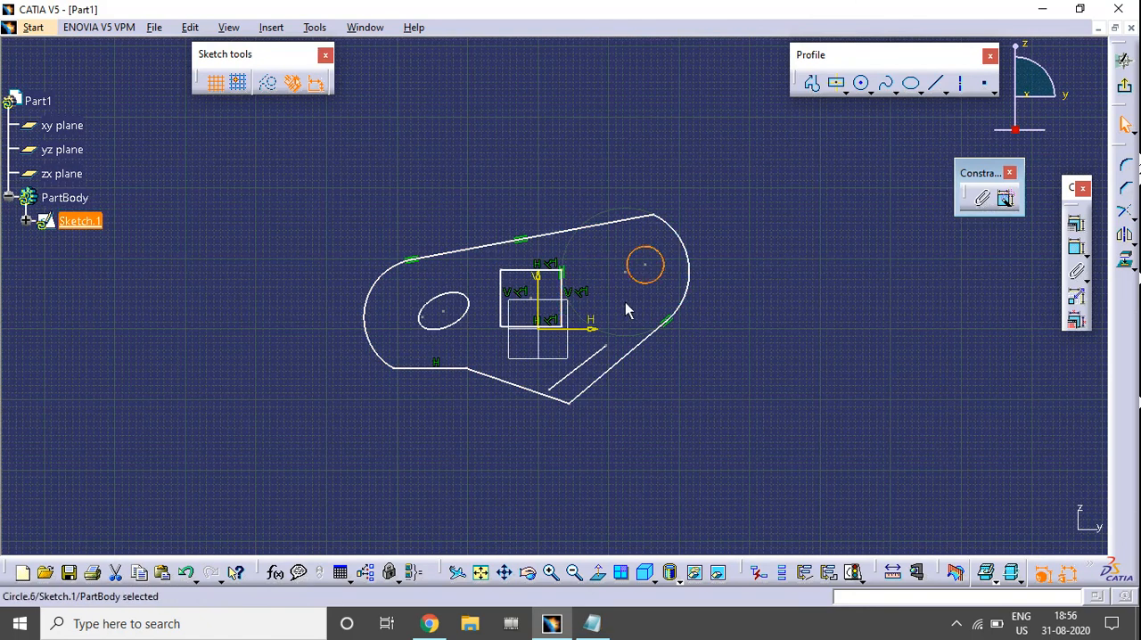
pyautogui.click(592, 330)
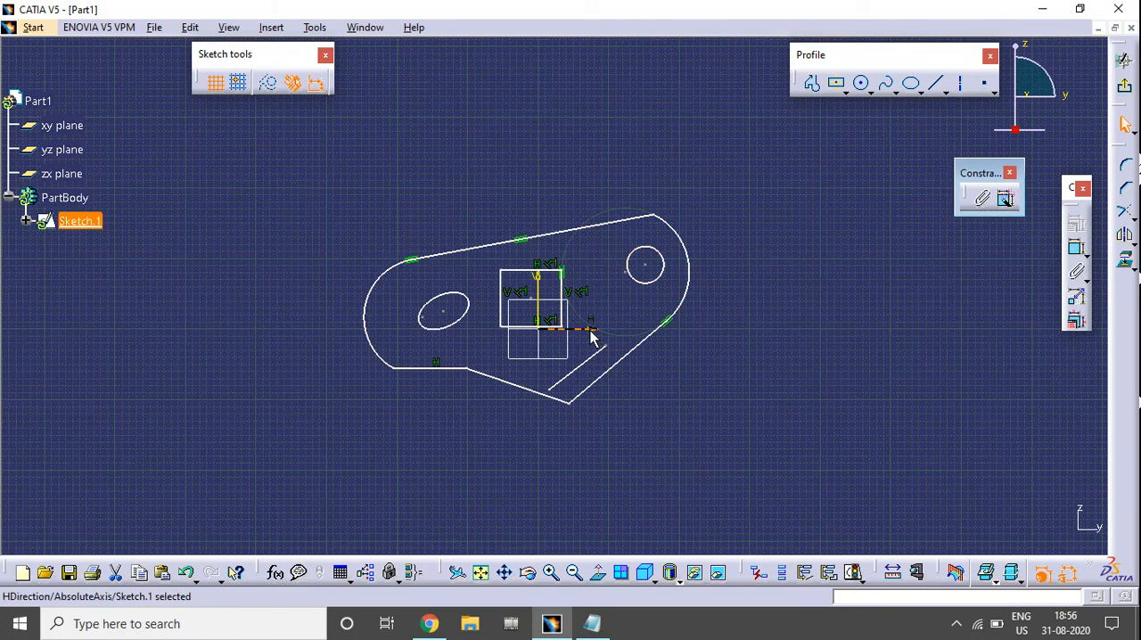
pyautogui.click(541, 293)
pyautogui.moveTo(625, 368)
pyautogui.keyDown('ctrl'); pyautogui.mouseDown(button='middle')
pyautogui.moveTo(625, 335)
pyautogui.moveTo(623, 359)
pyautogui.mouseUp(button='middle'); pyautogui.keyUp('ctrl')
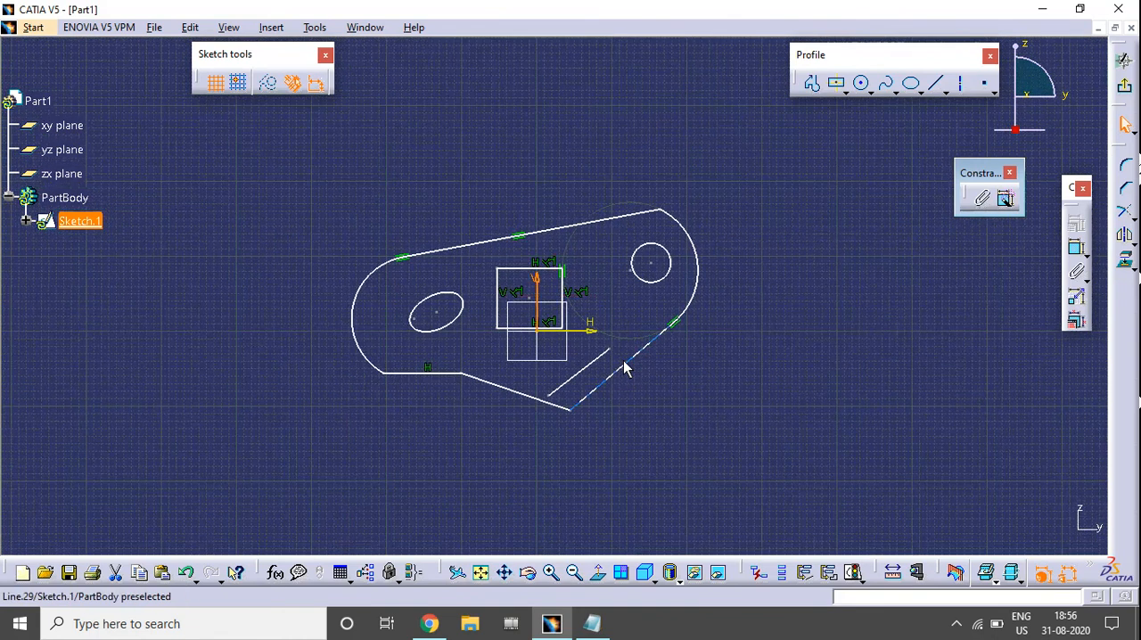
pyautogui.click(705, 368)
pyautogui.keyDown('ctrl'); pyautogui.moveTo(596, 315); pyautogui.dragTo(608, 290, button='middle'); pyautogui.keyUp('ctrl')
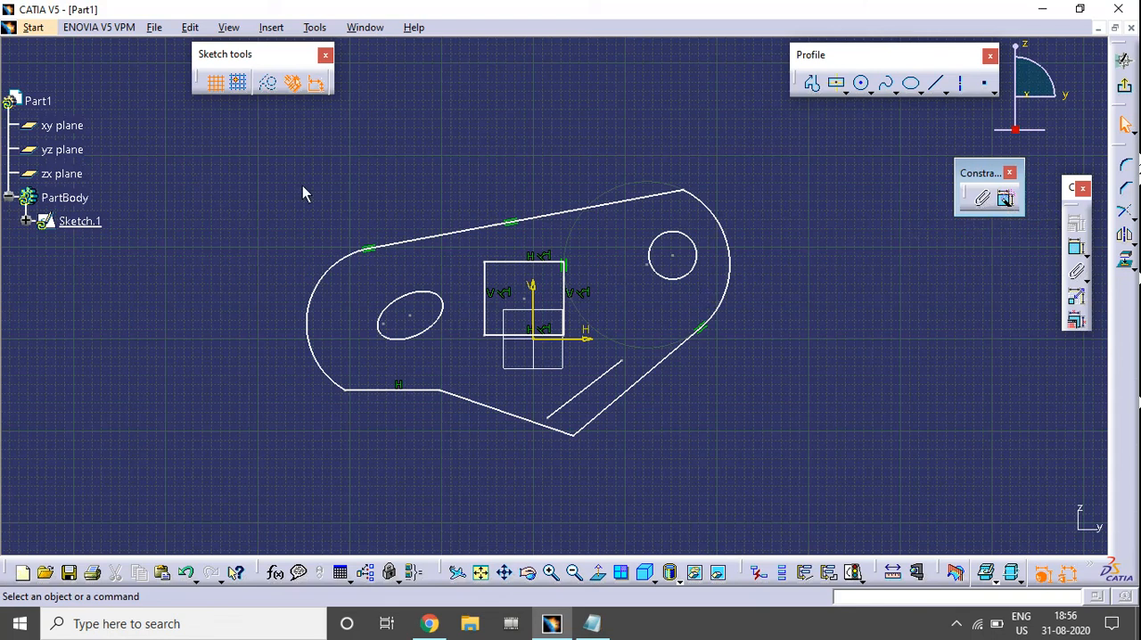
pyautogui.moveTo(182, 136)
pyautogui.mouseDown()
pyautogui.moveTo(671, 332)
pyautogui.moveTo(772, 417)
pyautogui.moveTo(820, 470)
pyautogui.moveTo(830, 501)
pyautogui.mouseUp()
pyautogui.click(806, 318)
pyautogui.click(531, 287)
pyautogui.click(580, 339)
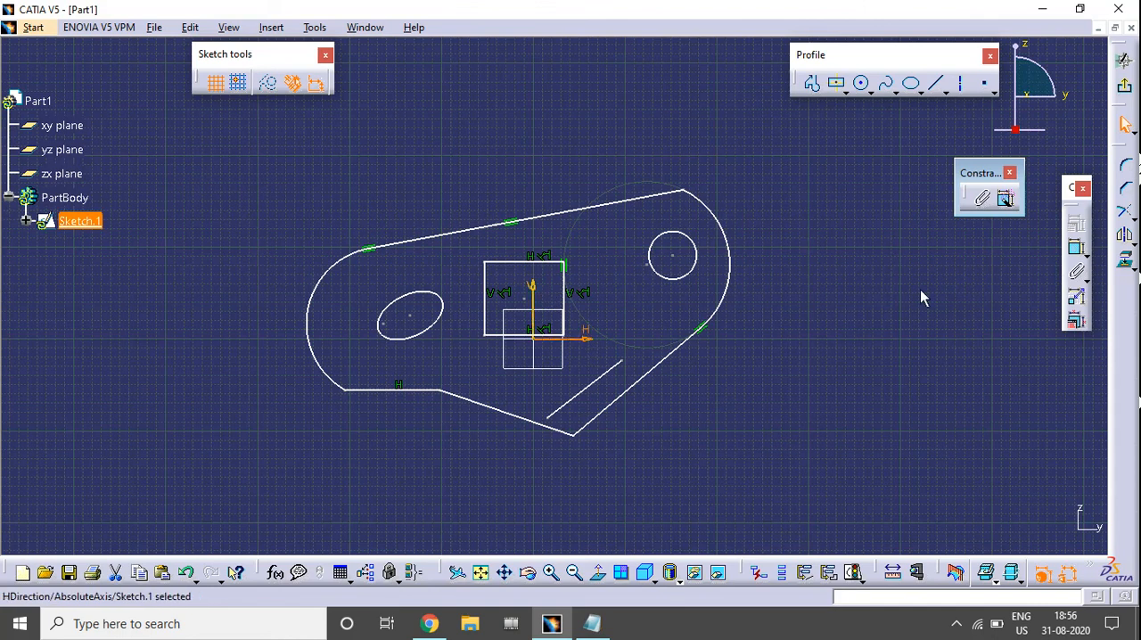
pyautogui.click(922, 291)
# Apply Auto Constraint to all the sketched geometry, including the outer profile, circle, ellipse, rectangle and line.
pyautogui.moveTo(193, 120)
pyautogui.mouseDown()
pyautogui.moveTo(357, 230)
pyautogui.moveTo(778, 407)
pyautogui.moveTo(866, 481)
pyautogui.mouseUp()
pyautogui.click(1006, 202)
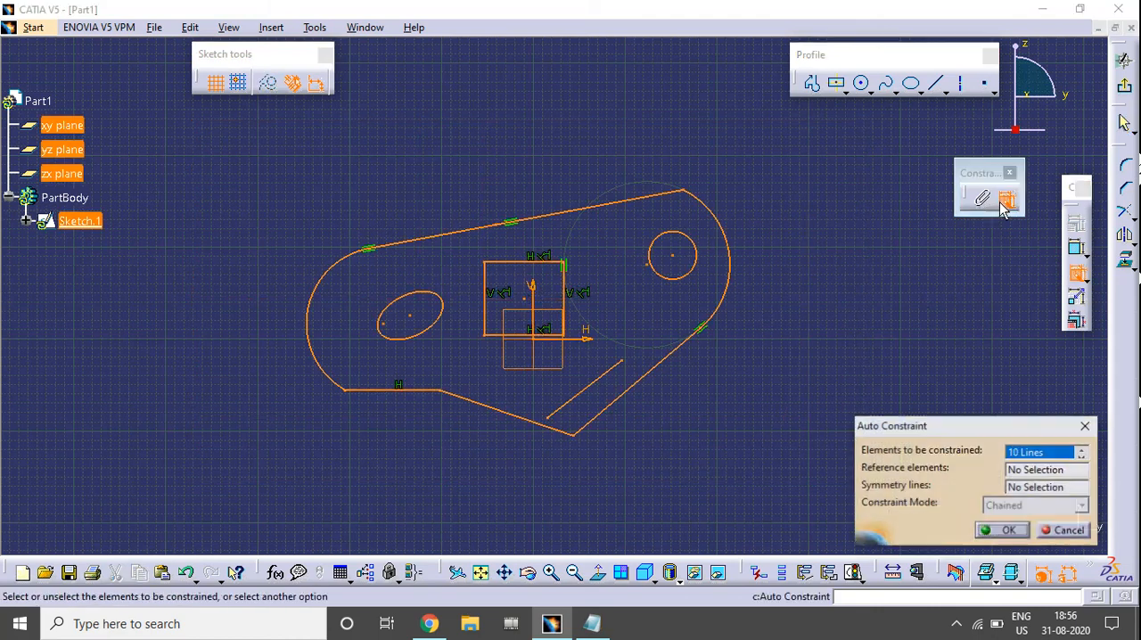
pyautogui.moveTo(936, 432); pyautogui.dragTo(949, 309)
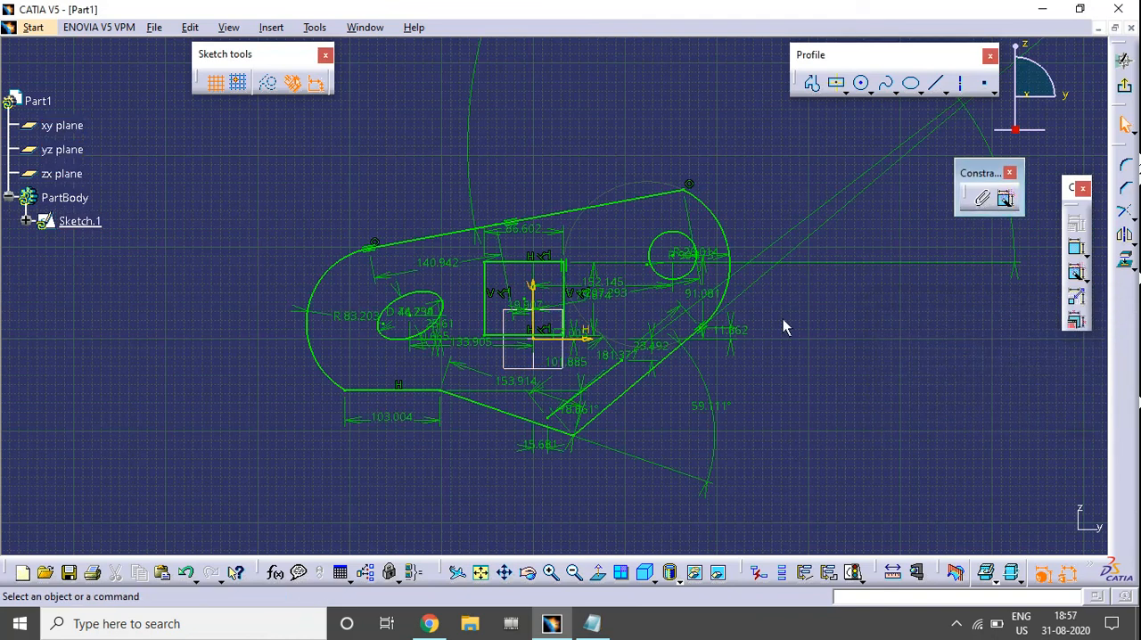
# Review the automatically created dimensions, and clear all geometry and constraints from the sketch.
pyautogui.moveTo(783, 319)
pyautogui.mouseDown(button='middle')
pyautogui.moveTo(764, 417)
pyautogui.moveTo(719, 400)
pyautogui.moveTo(741, 437)
pyautogui.moveTo(779, 339)
pyautogui.moveTo(829, 323)
pyautogui.moveTo(765, 354)
pyautogui.mouseUp(button='middle')
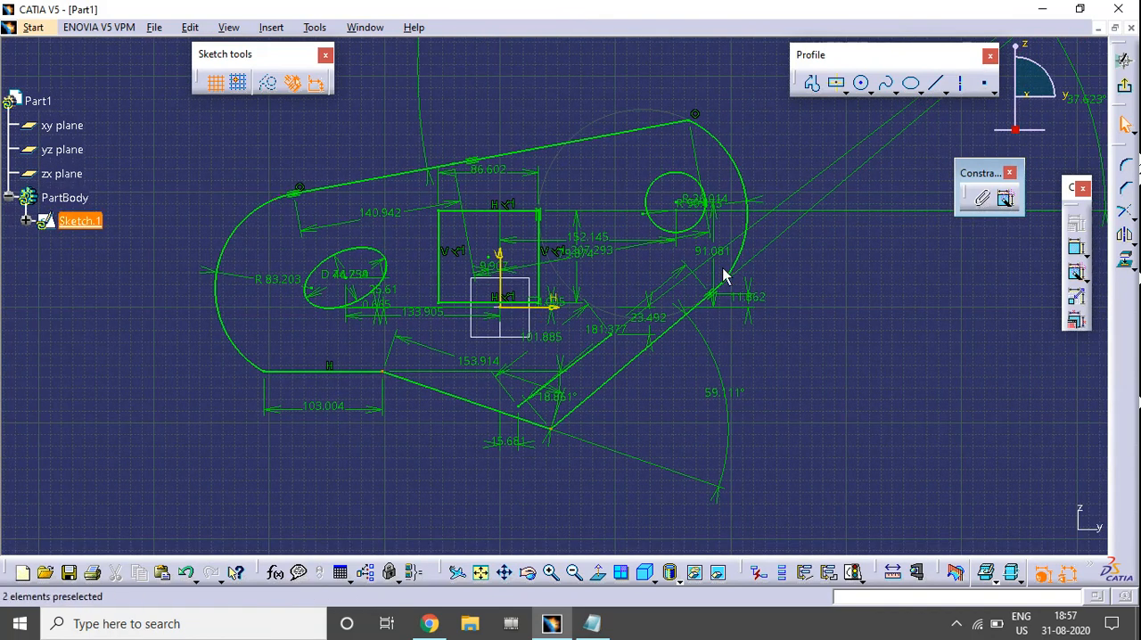
pyautogui.moveTo(706, 192)
pyautogui.mouseDown(button='middle')
pyautogui.moveTo(581, 314)
pyautogui.moveTo(576, 395)
pyautogui.mouseUp(button='middle')
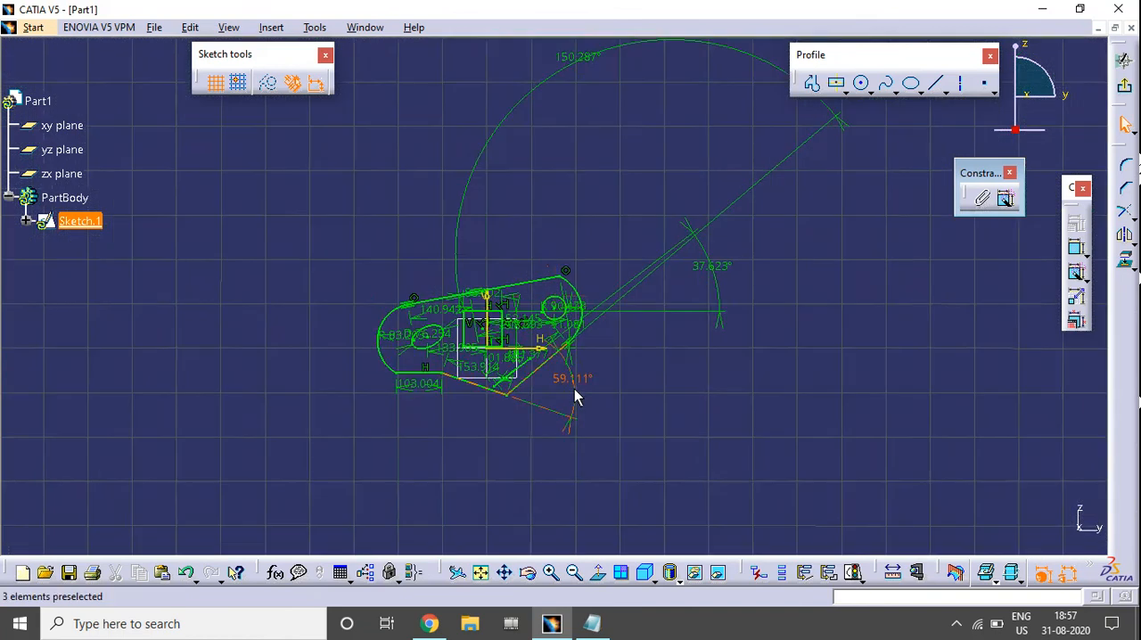
pyautogui.moveTo(589, 304)
pyautogui.mouseDown(button='middle')
pyautogui.moveTo(639, 294)
pyautogui.moveTo(634, 237)
pyautogui.mouseUp(button='middle')
pyautogui.moveTo(547, 342)
pyautogui.mouseDown(button='middle')
pyautogui.moveTo(607, 297)
pyautogui.moveTo(630, 237)
pyautogui.mouseUp(button='middle')
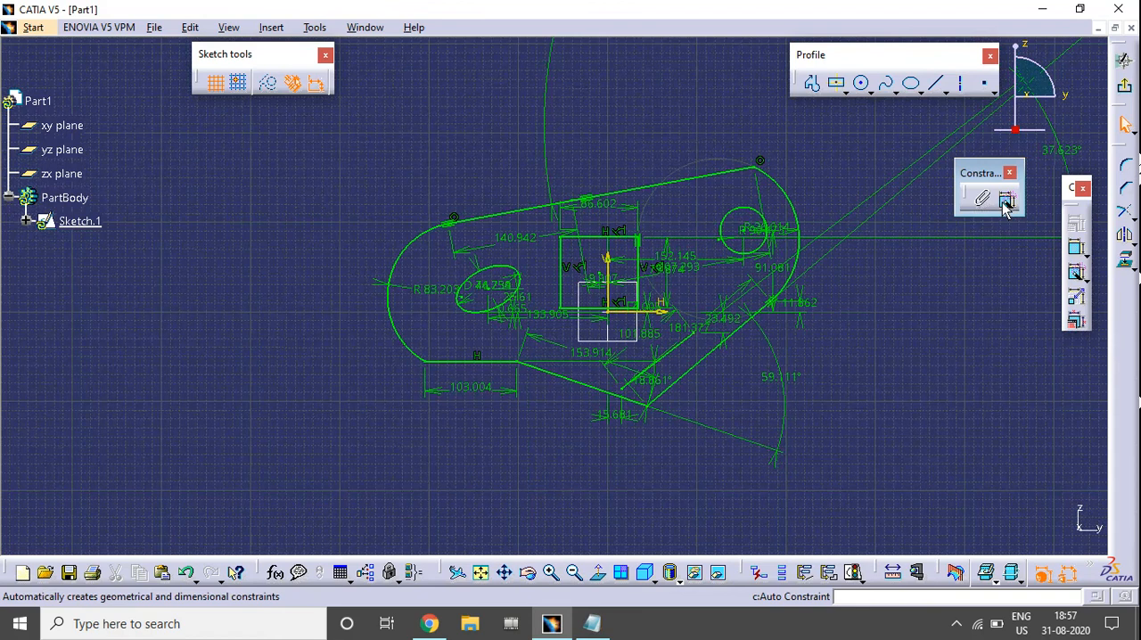
pyautogui.moveTo(831, 300)
pyautogui.mouseDown(button='middle')
pyautogui.moveTo(594, 402)
pyautogui.moveTo(507, 407)
pyautogui.mouseUp(button='middle')
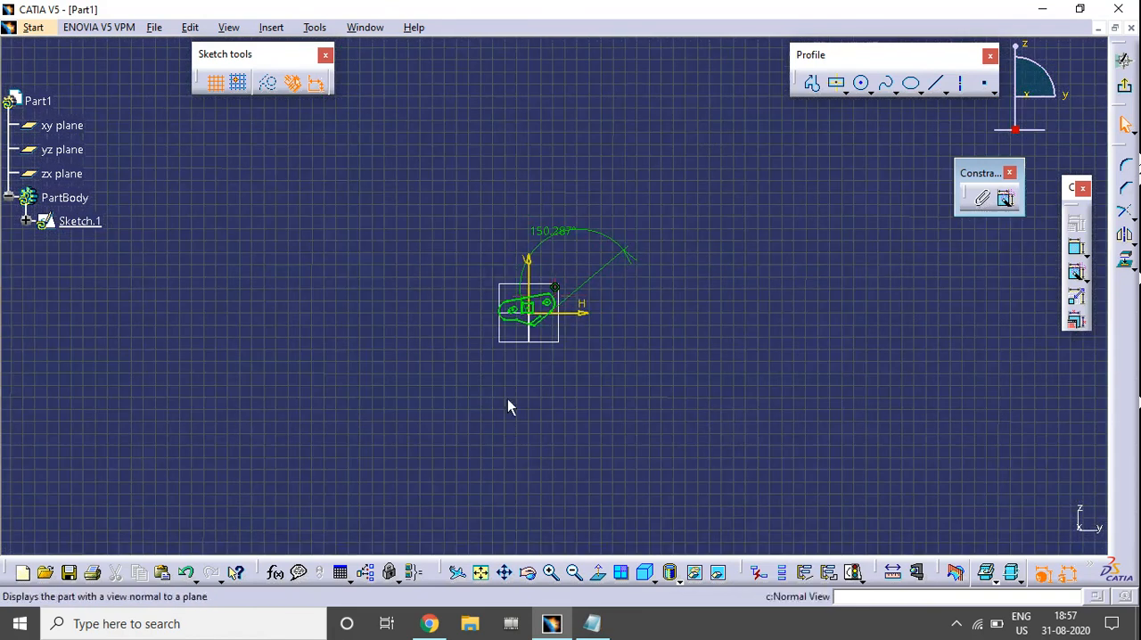
pyautogui.hotkey('ctrl', 'a')
pyautogui.press('Delete')
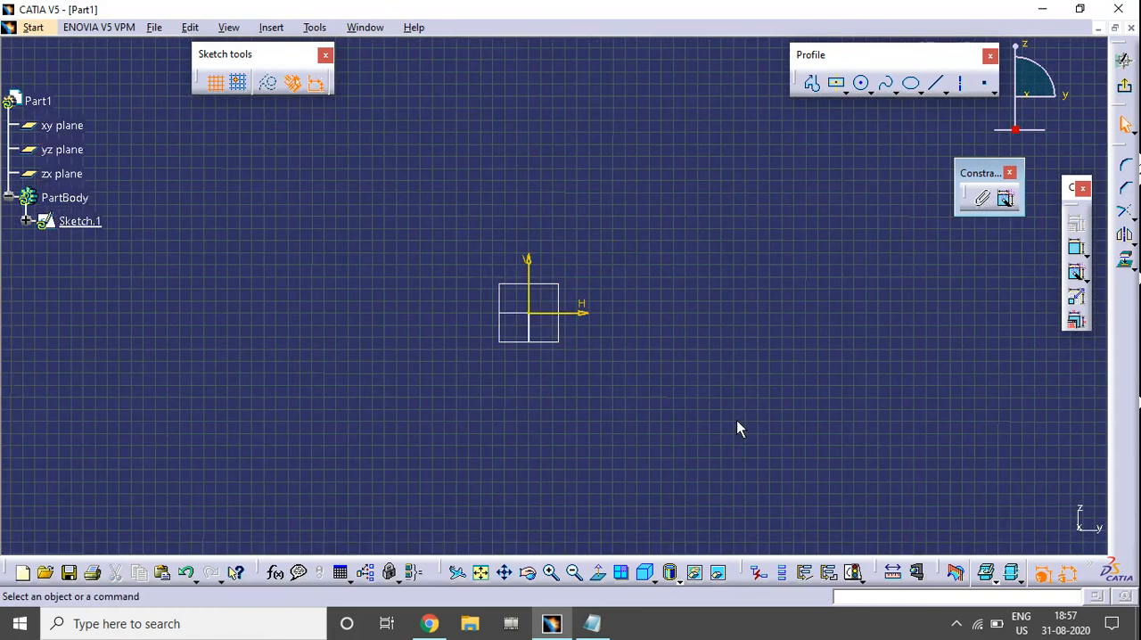
pyautogui.click(480, 571)
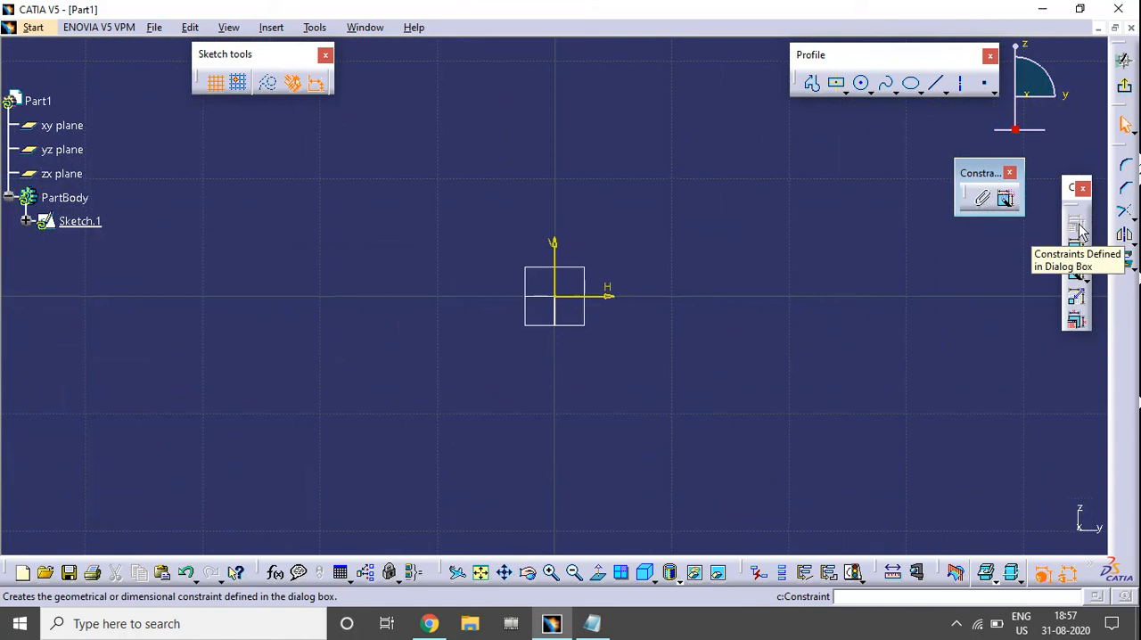
pyautogui.click(1081, 274)
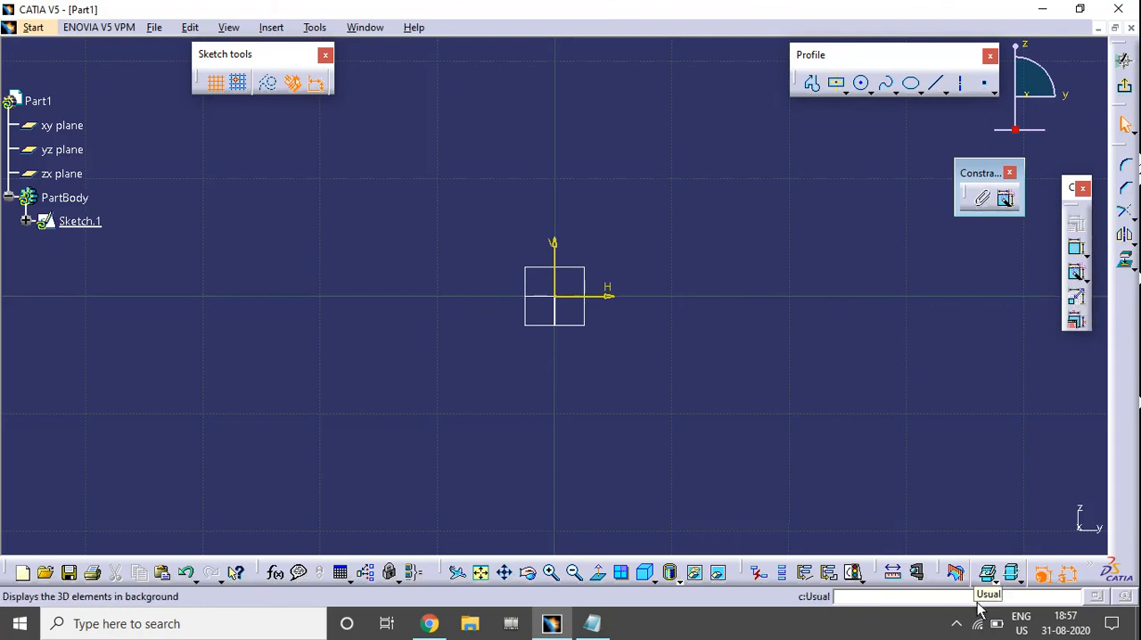
pyautogui.click(955, 627)
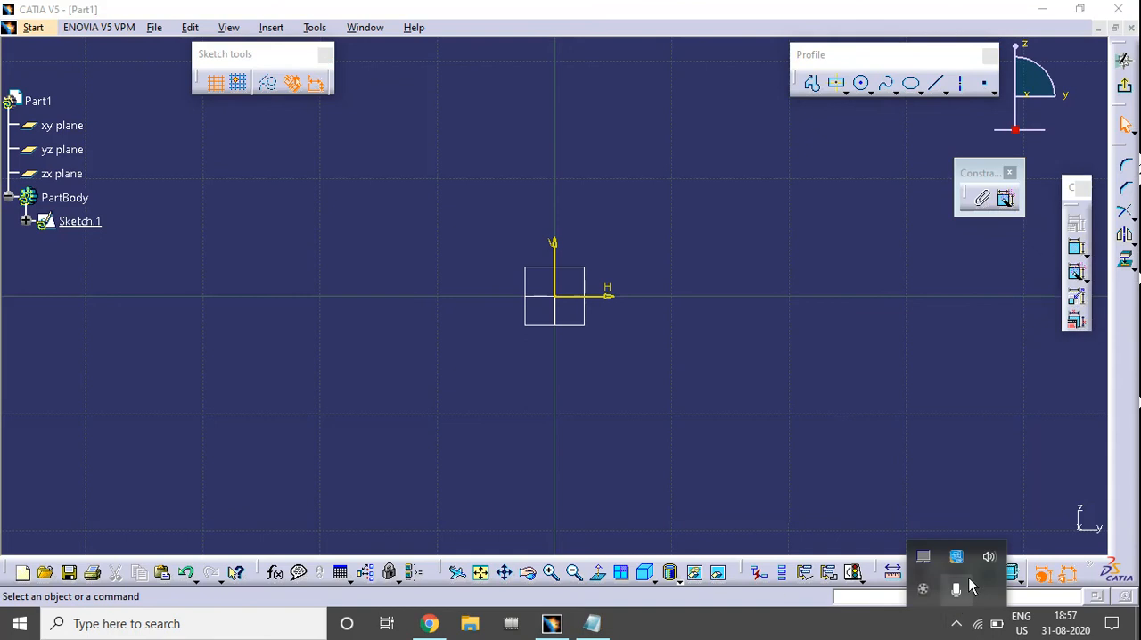